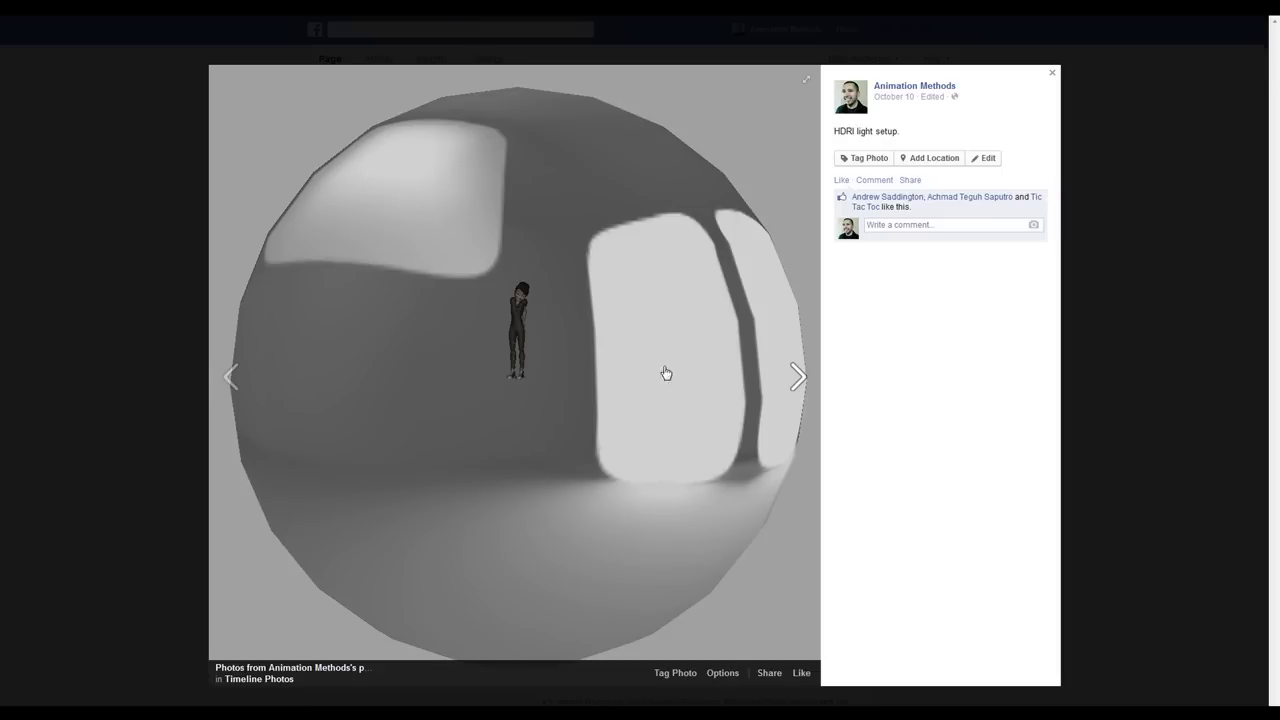
View the HDRI light setup and HDRI render photos in the Animation Methods post.
{"action": "left_click", "coordinate": [786, 380]}
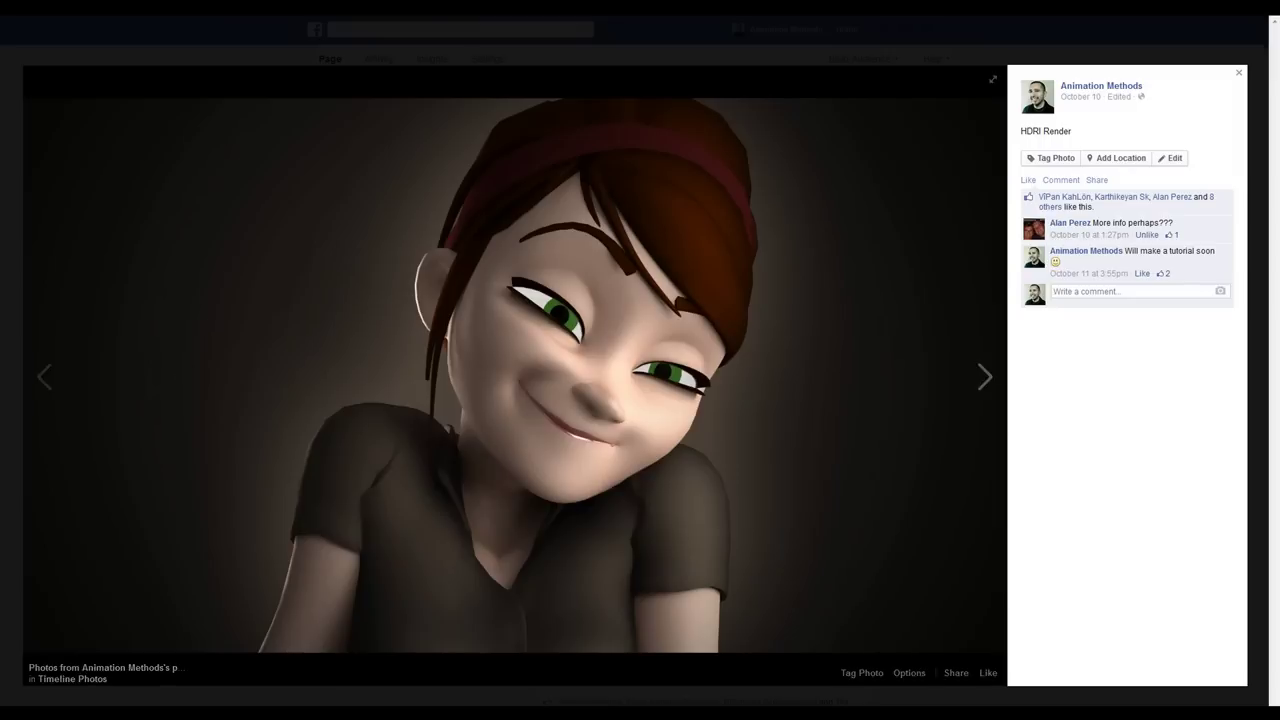
{"action": "left_click", "coordinate": [16, 247]}
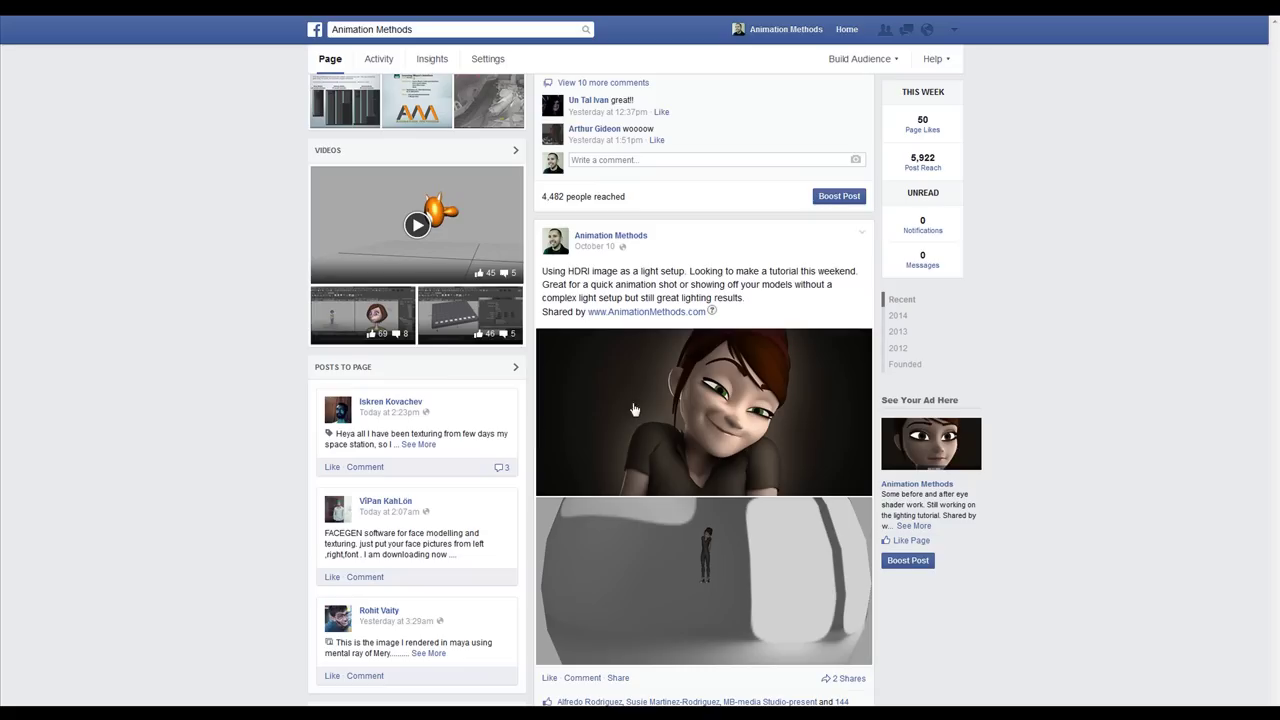
{"action": "left_click", "coordinate": [705, 556]}
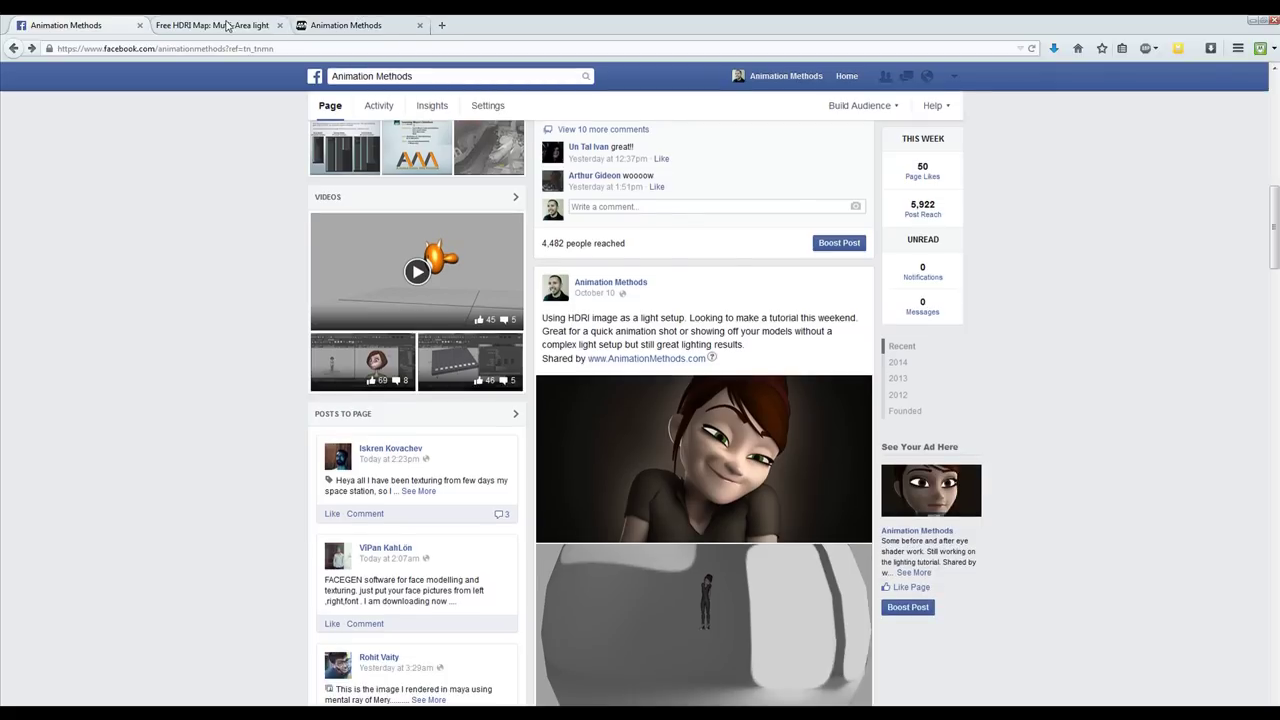
Find the Multi-Area light HDRI map among the Mr Bluesummers downloads and open its download page.
{"action": "left_click", "coordinate": [229, 20]}
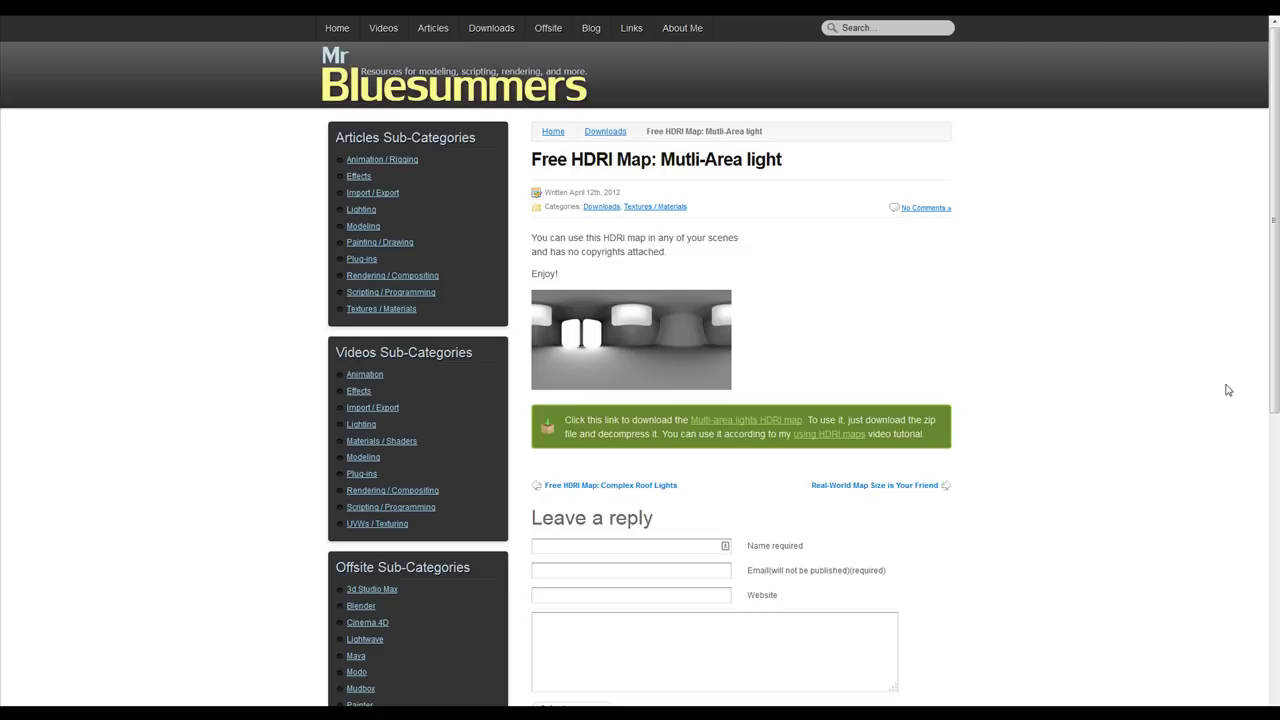
{"action": "left_click", "coordinate": [491, 30]}
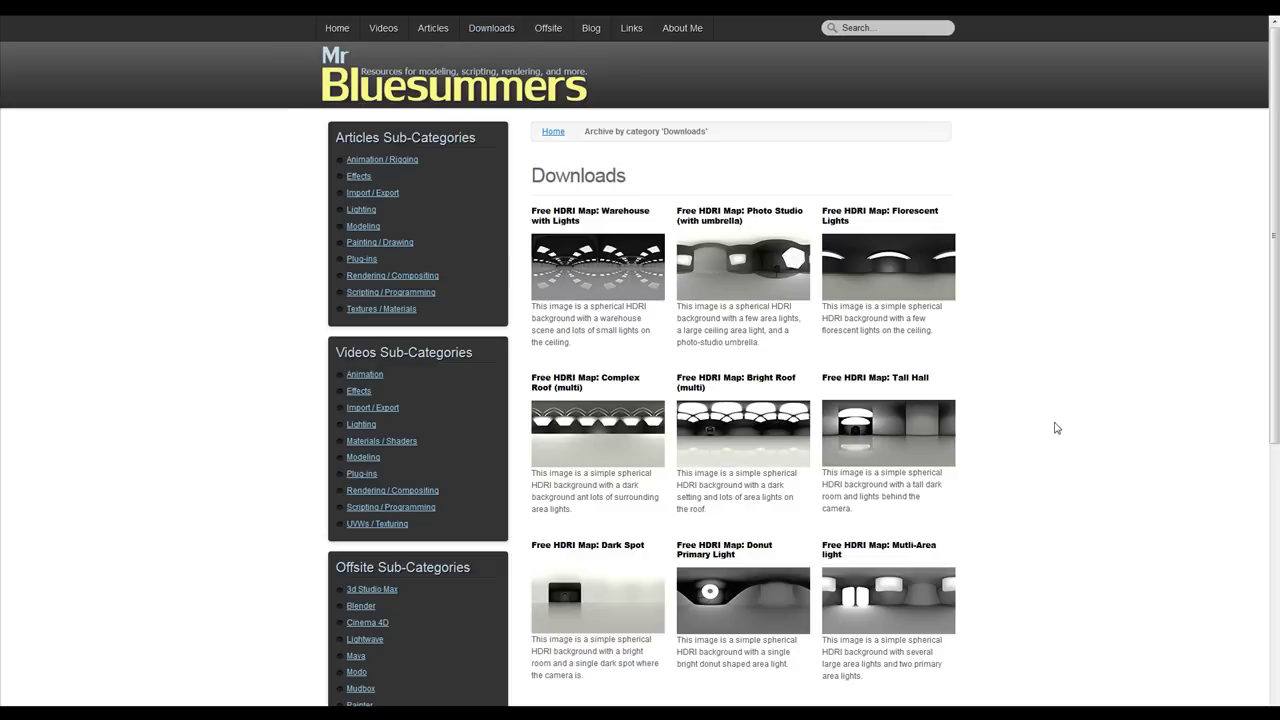
{"action": "left_click_drag", "start_coordinate": [900, 548], "coordinate": [957, 551]}
{"action": "left_click", "coordinate": [960, 550]}
{"action": "left_click", "coordinate": [928, 548]}
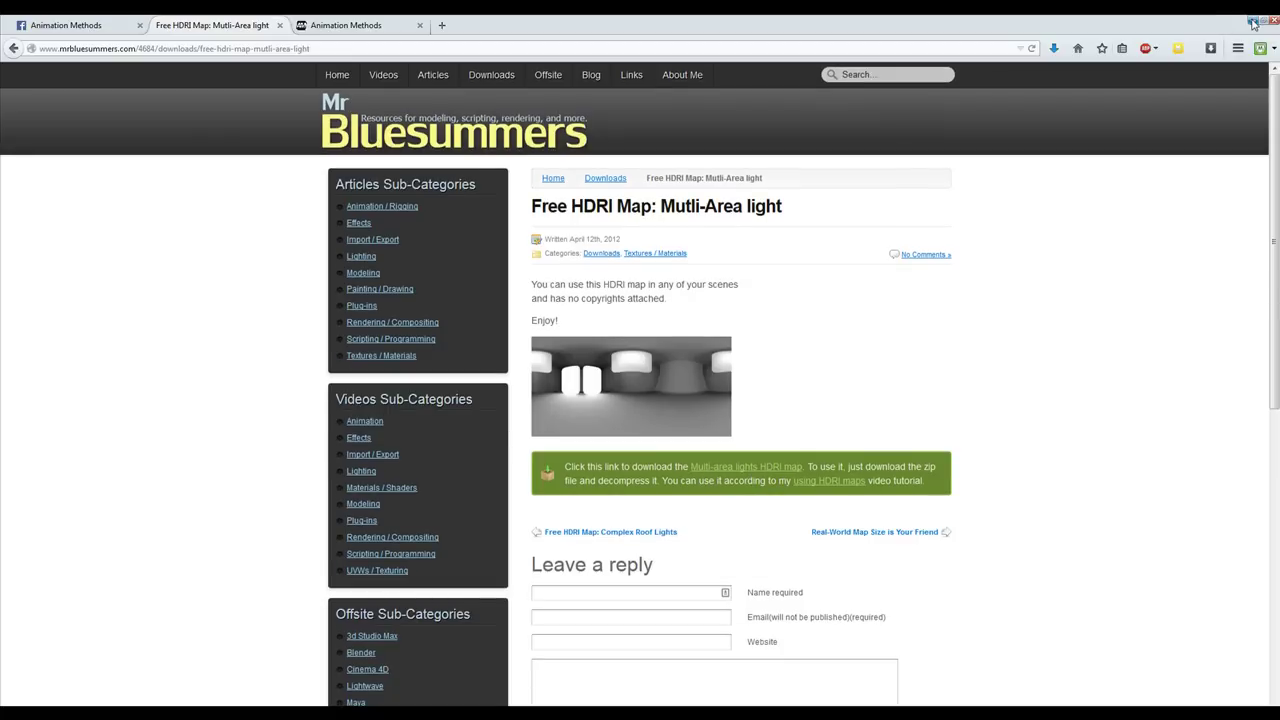
Switch to Maya and restore the persp camera's framing from the cameraView3 bookmark.
{"action": "left_click", "coordinate": [1249, 19]}
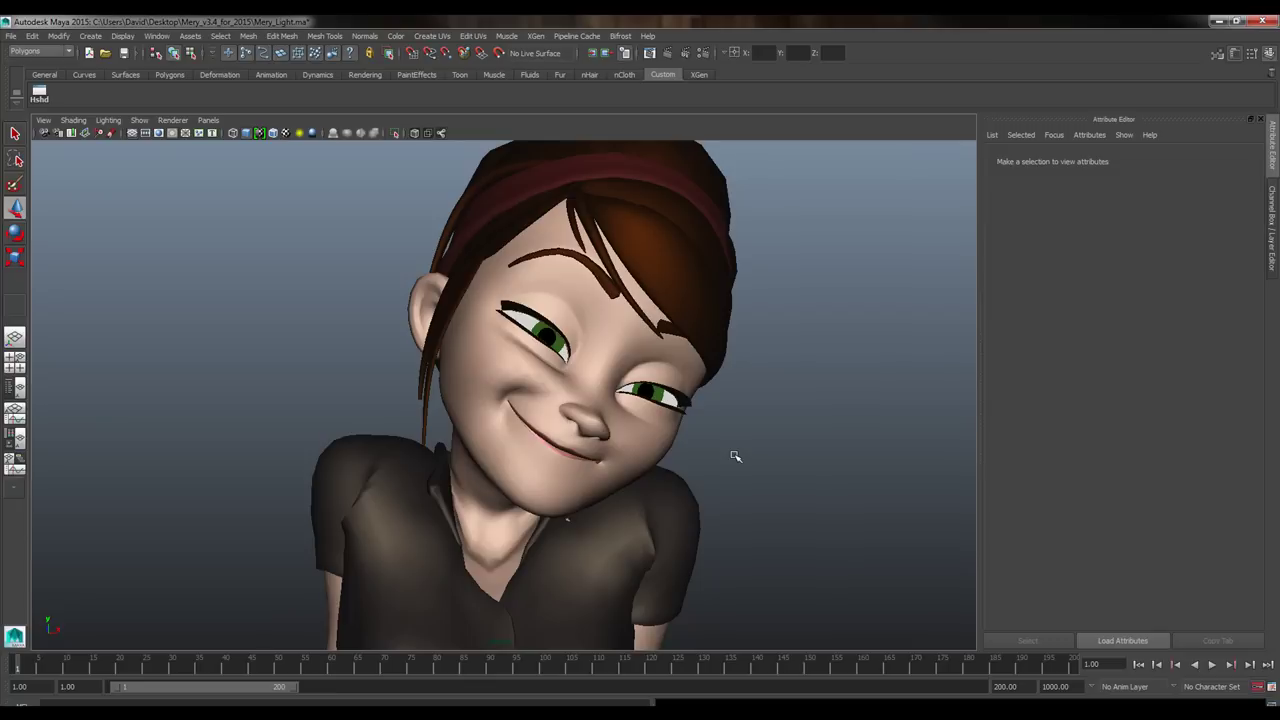
{"action": "scroll", "coordinate": [798, 442], "scroll_direction": "down", "scroll_amount": 2}
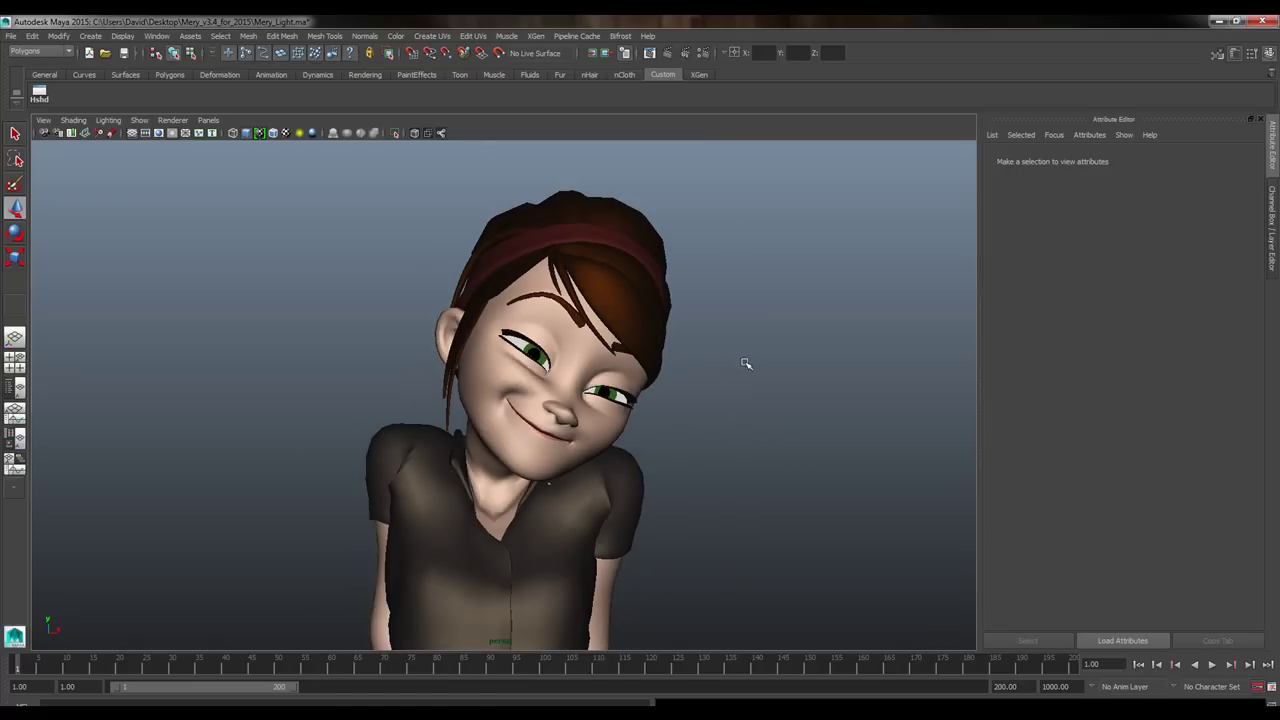
{"action": "scroll", "coordinate": [800, 410], "scroll_direction": "down", "scroll_amount": 2}
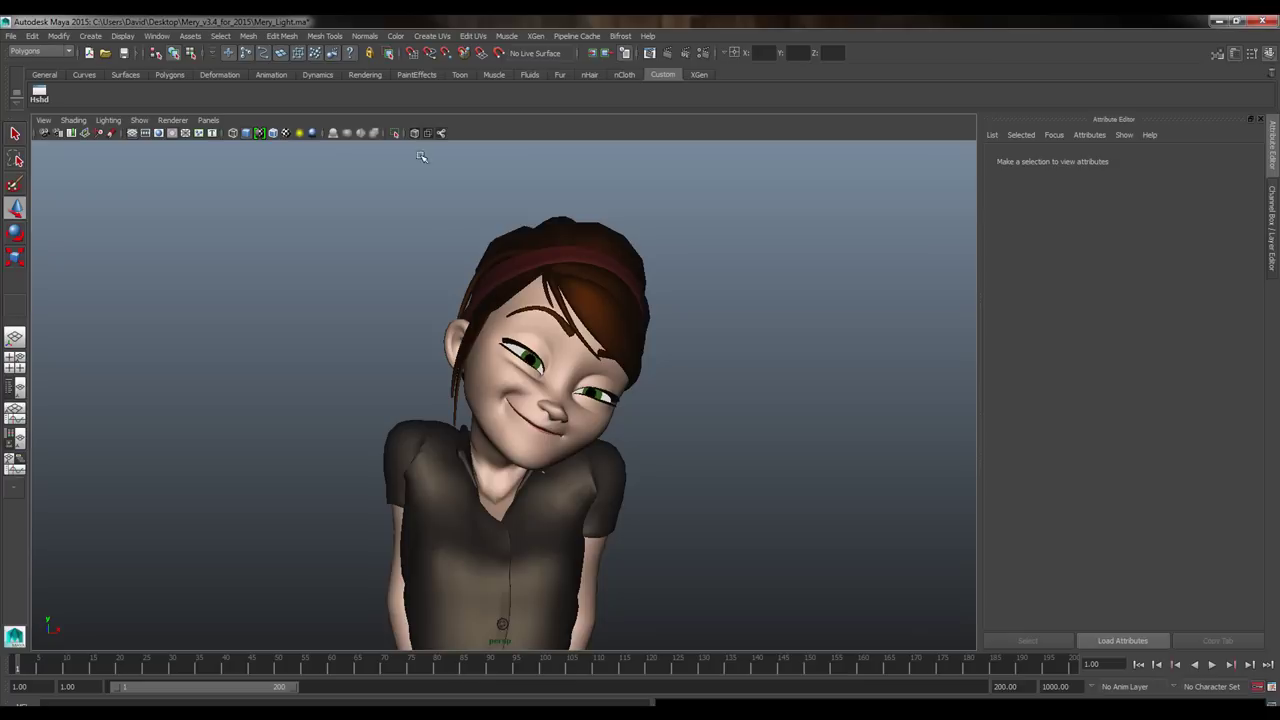
{"action": "left_click_drag", "start_coordinate": [719, 430], "coordinate": [752, 456], "text": "alt"}
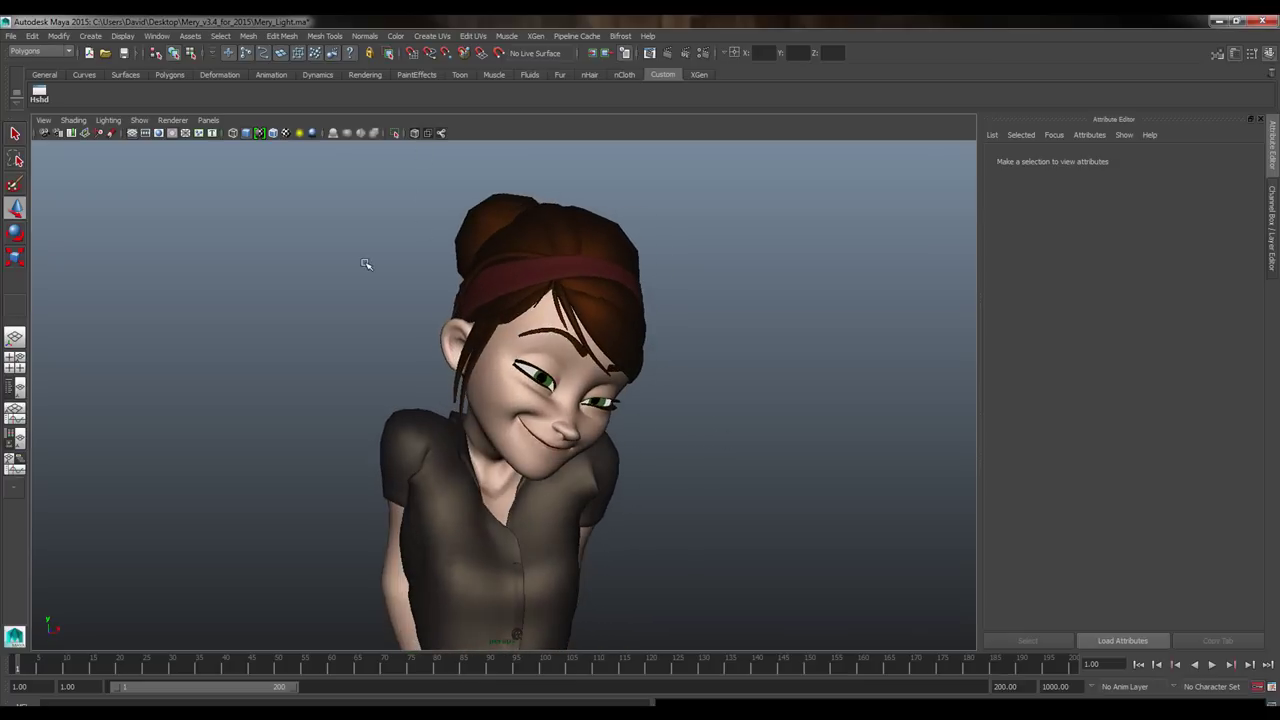
{"action": "left_click", "coordinate": [72, 135]}
{"action": "left_click", "coordinate": [72, 135]}
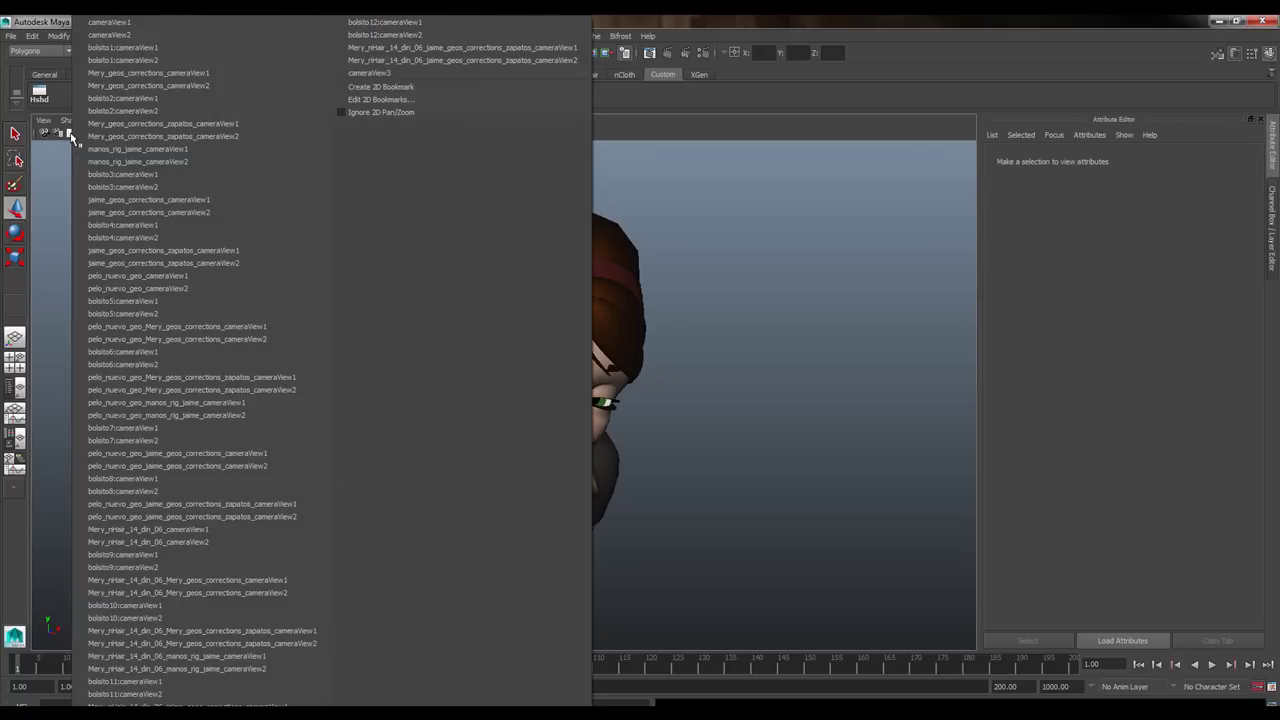
{"action": "left_click", "coordinate": [371, 74]}
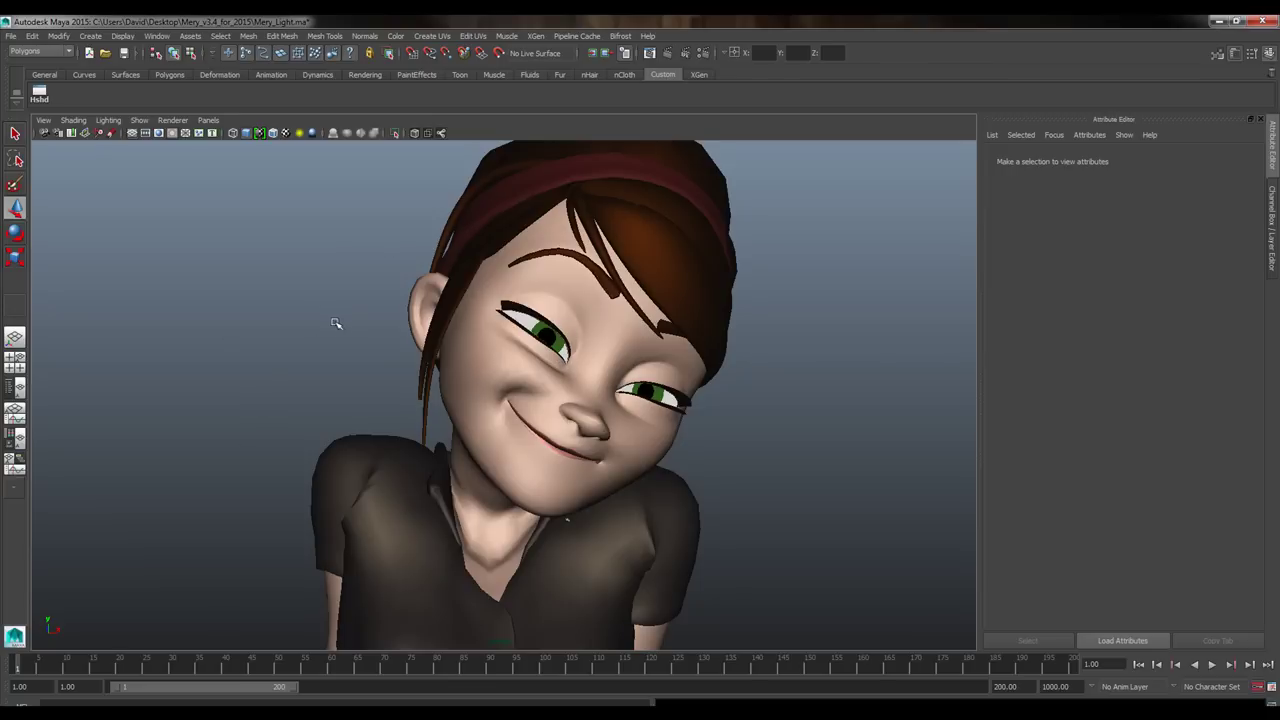
Turn on the resolution gate in the viewport and open the persp camera's display options.
{"action": "left_click", "coordinate": [158, 134]}
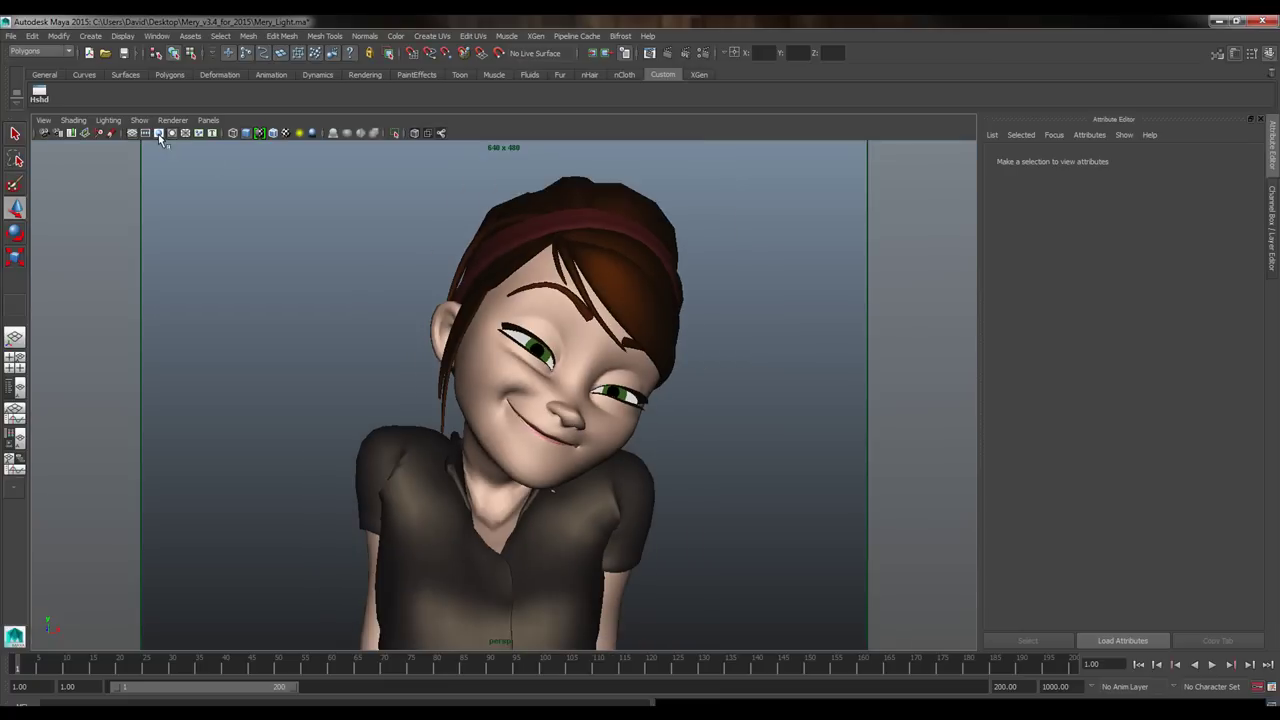
{"action": "left_click", "coordinate": [57, 133]}
{"action": "scroll", "coordinate": [1117, 333], "scroll_direction": "down", "scroll_amount": 2}
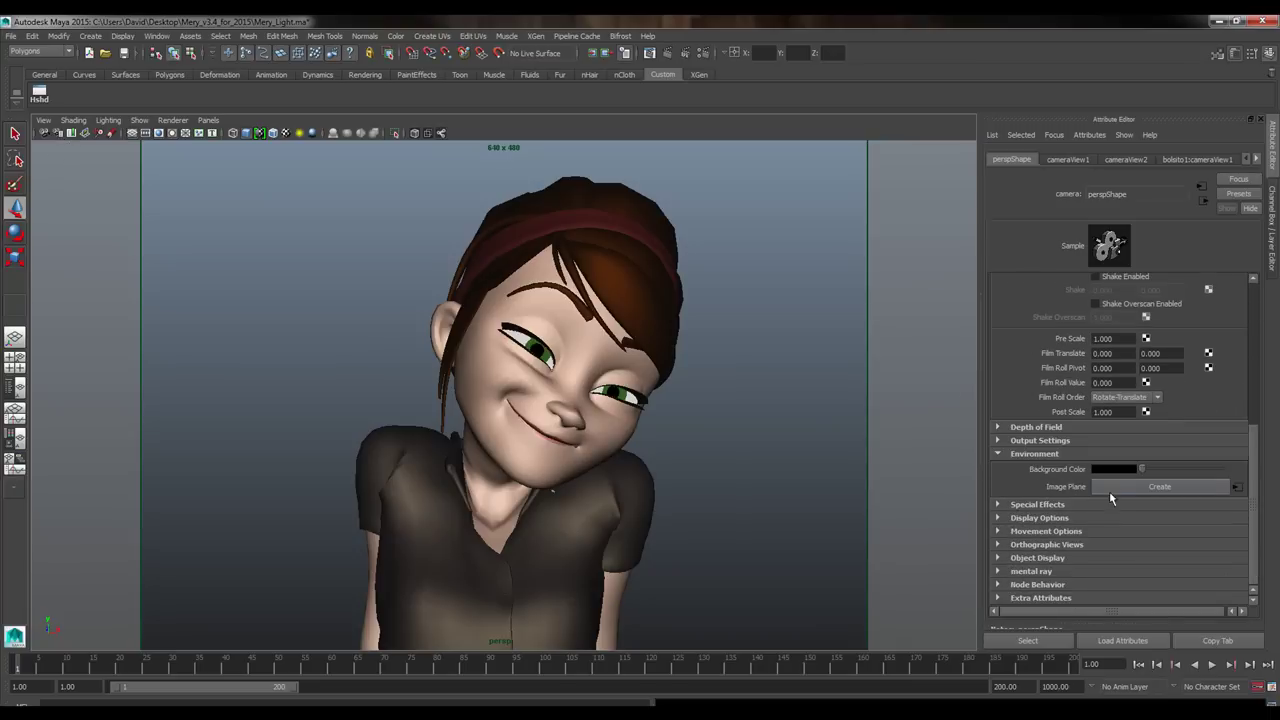
{"action": "left_click", "coordinate": [1040, 518]}
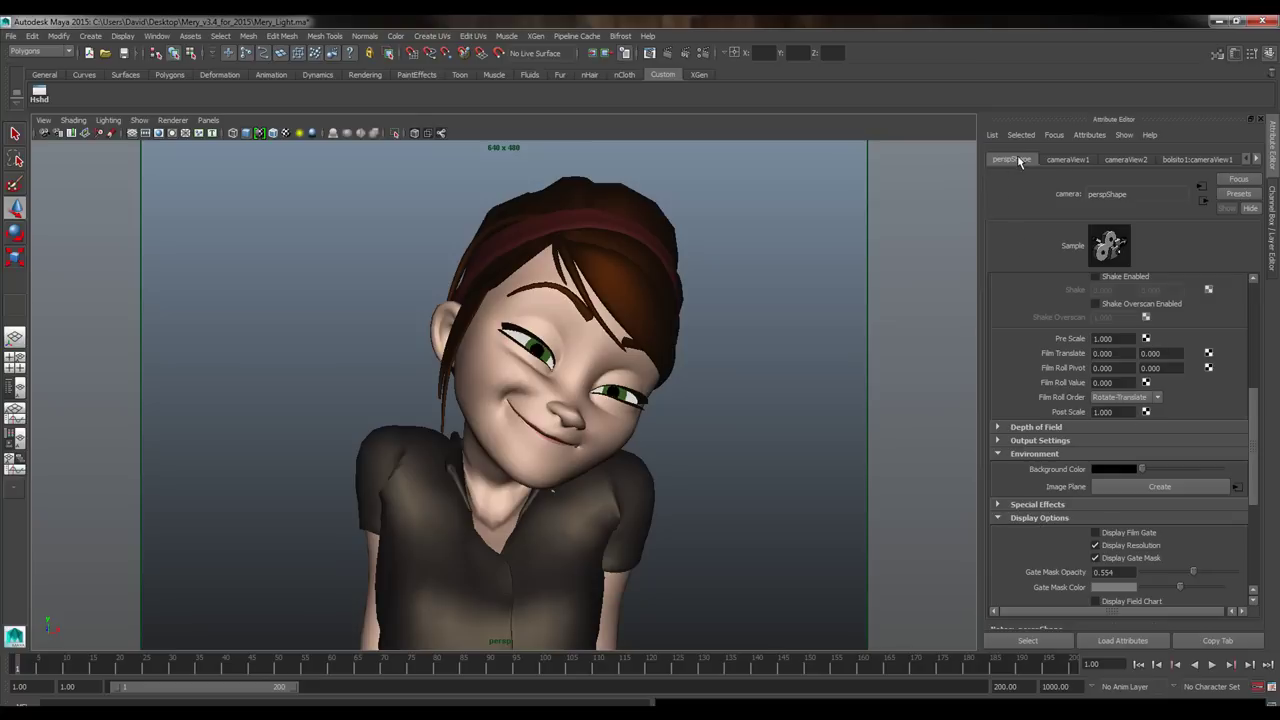
Set the persp camera's gate mask opacity to 1.000, gate mask color to black and overscan to 1.560.
{"action": "scroll", "coordinate": [1037, 314], "scroll_direction": "down", "scroll_amount": 2}
{"action": "left_click_drag", "start_coordinate": [1192, 493], "coordinate": [1243, 499]}
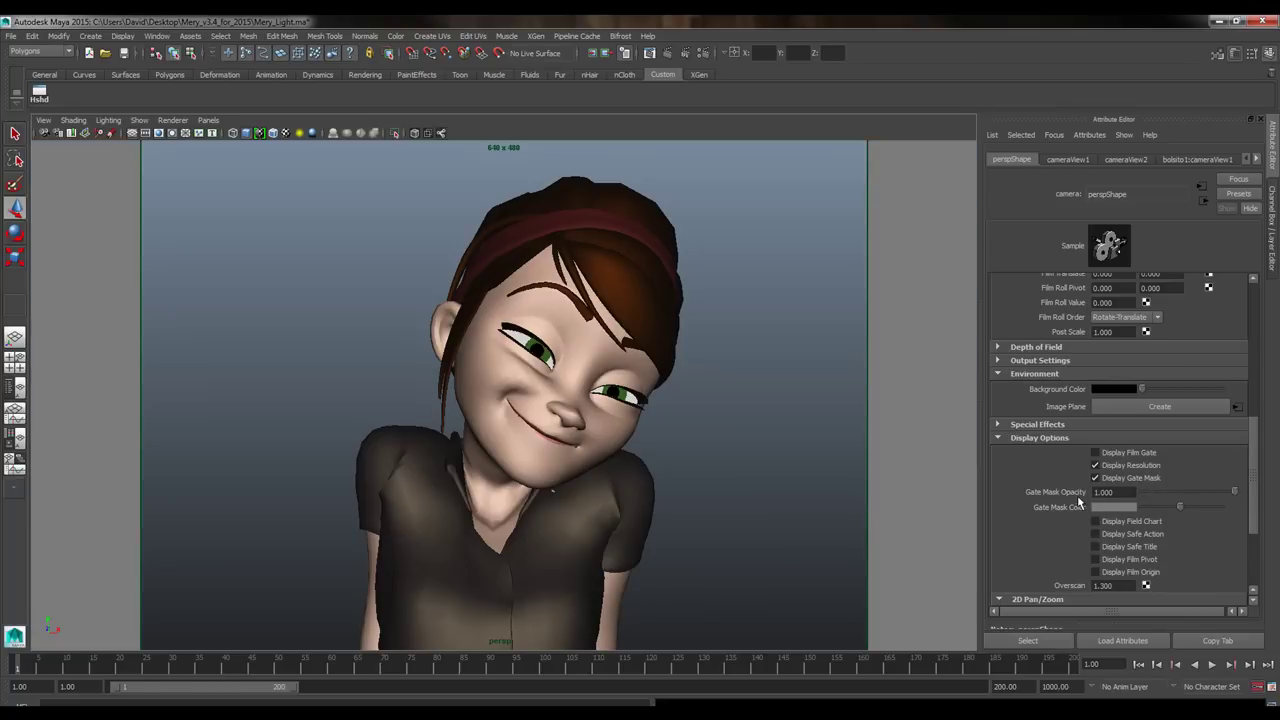
{"action": "left_click_drag", "start_coordinate": [1180, 507], "coordinate": [1085, 504]}
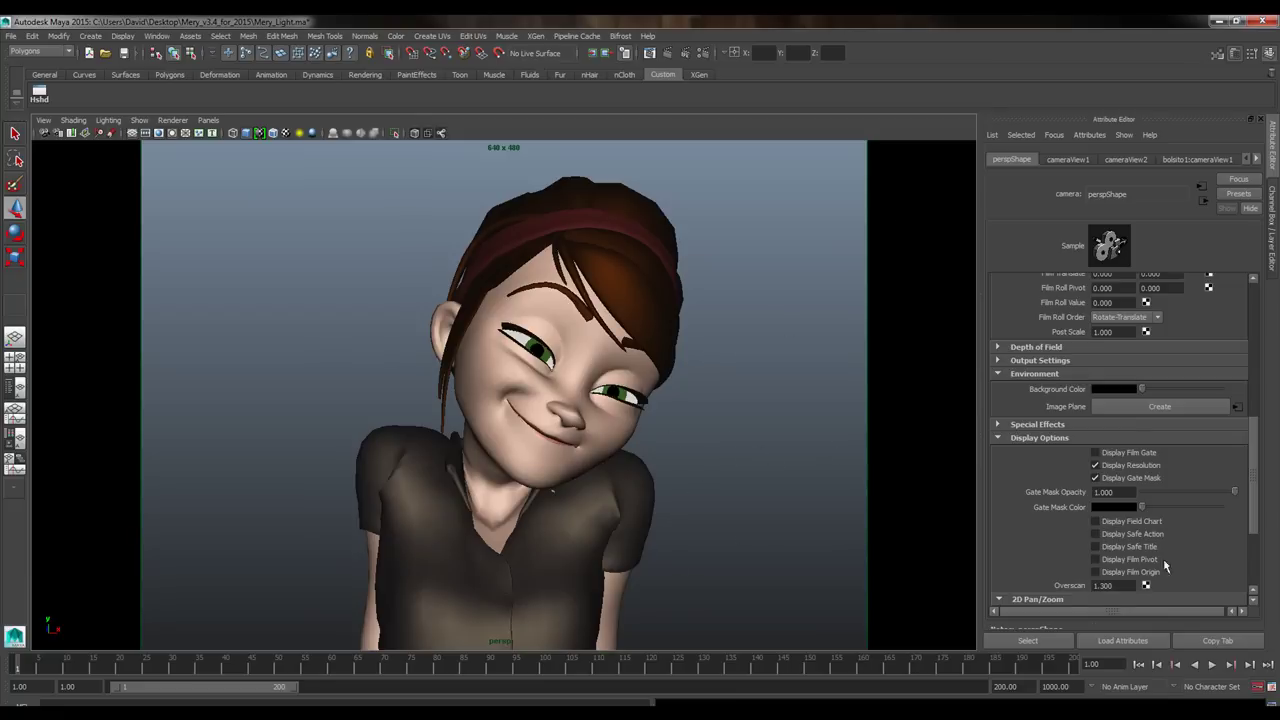
{"action": "mouse_move", "coordinate": [1099, 583]}
{"action": "left_mouse_down", "text": "ctrl"}
{"action": "mouse_move", "coordinate": [1141, 588]}
{"action": "mouse_move", "coordinate": [1100, 588]}
{"action": "mouse_move", "coordinate": [1114, 588]}
{"action": "left_mouse_up", "text": "ctrl"}
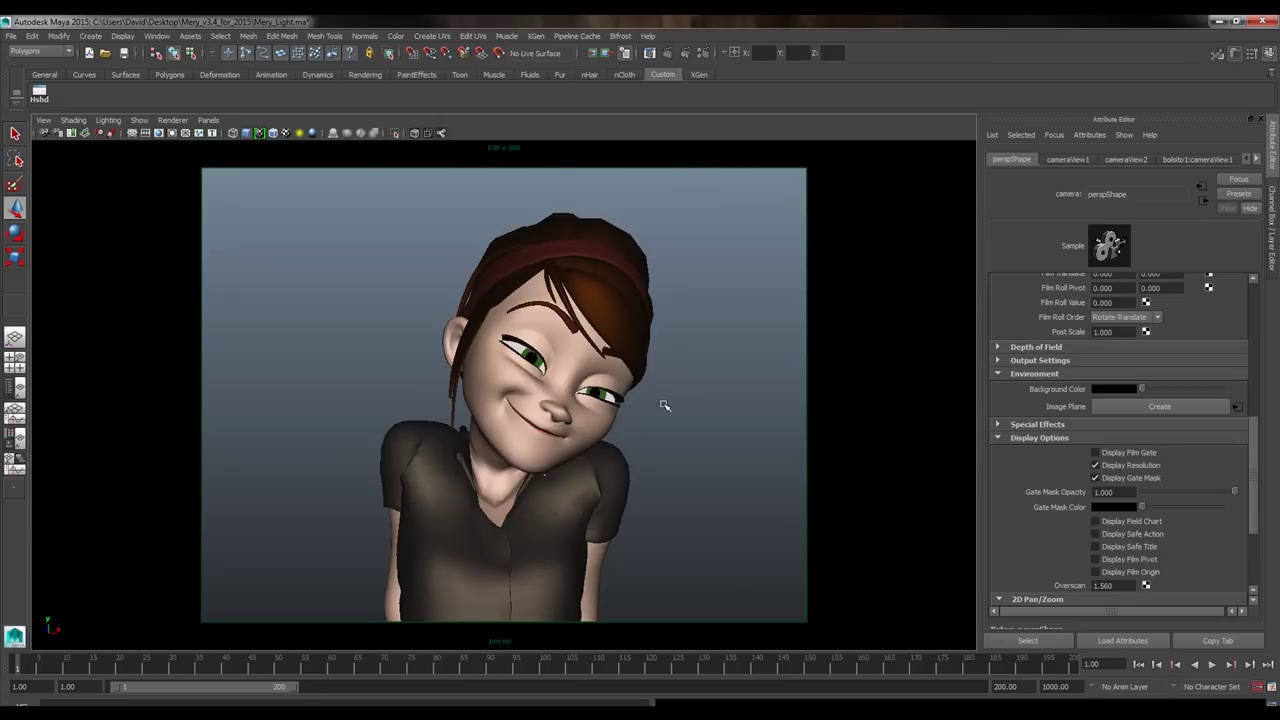
{"action": "left_click", "coordinate": [1272, 216]}
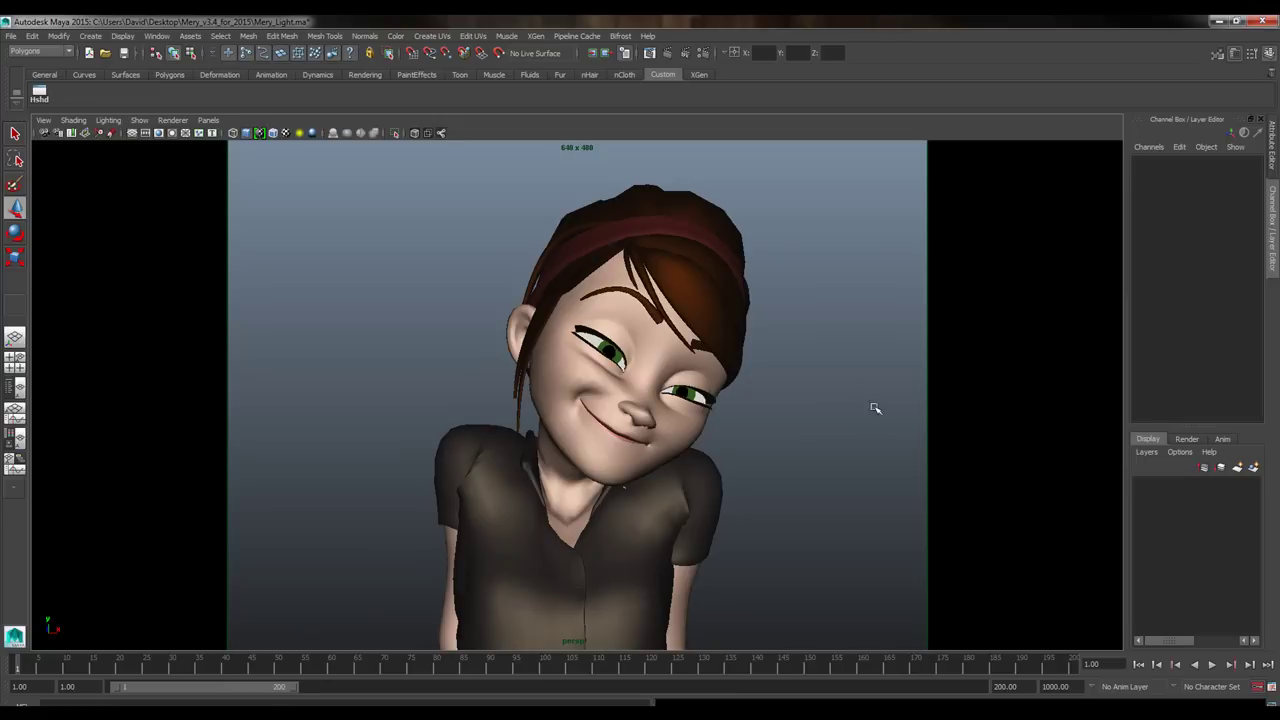
Render the current frame from the persp camera and bring the render window to the middle of the screen.
{"action": "left_click", "coordinate": [668, 55]}
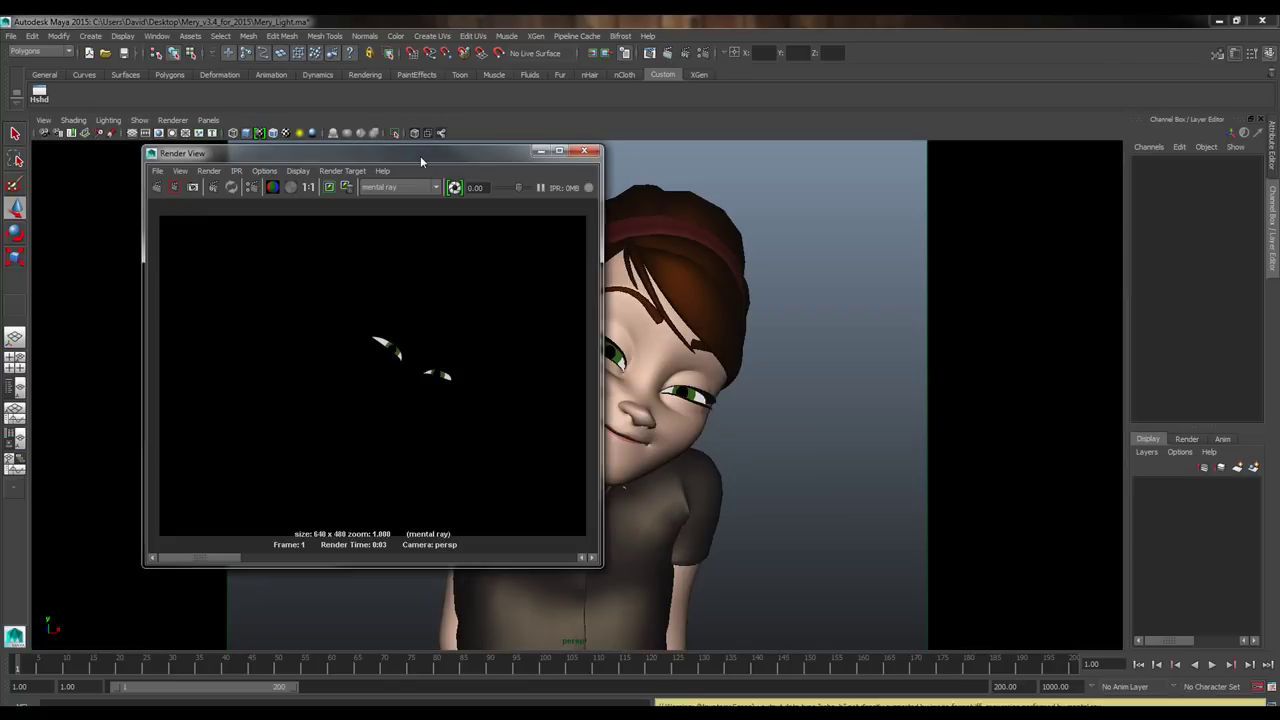
{"action": "left_click_drag", "start_coordinate": [420, 155], "coordinate": [606, 131]}
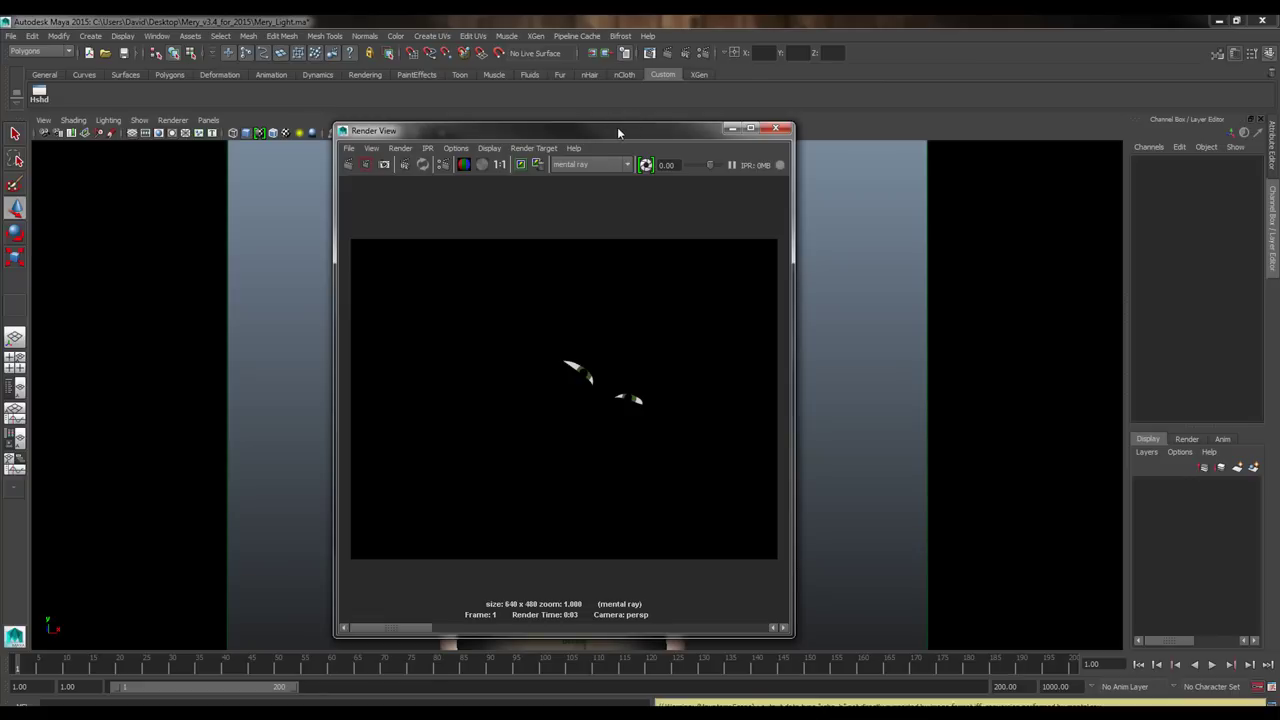
{"action": "left_click_drag", "start_coordinate": [618, 133], "coordinate": [629, 143]}
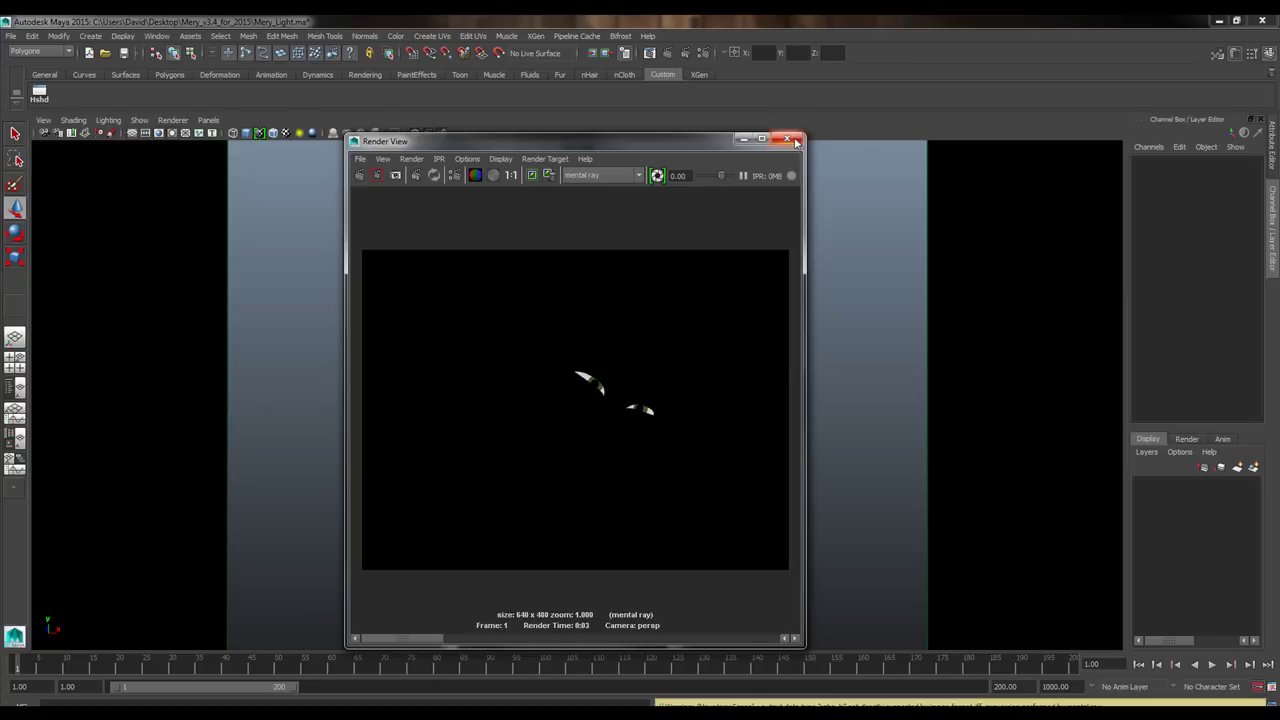
Select mental ray as the renderer in the render window.
{"action": "left_click", "coordinate": [602, 174]}
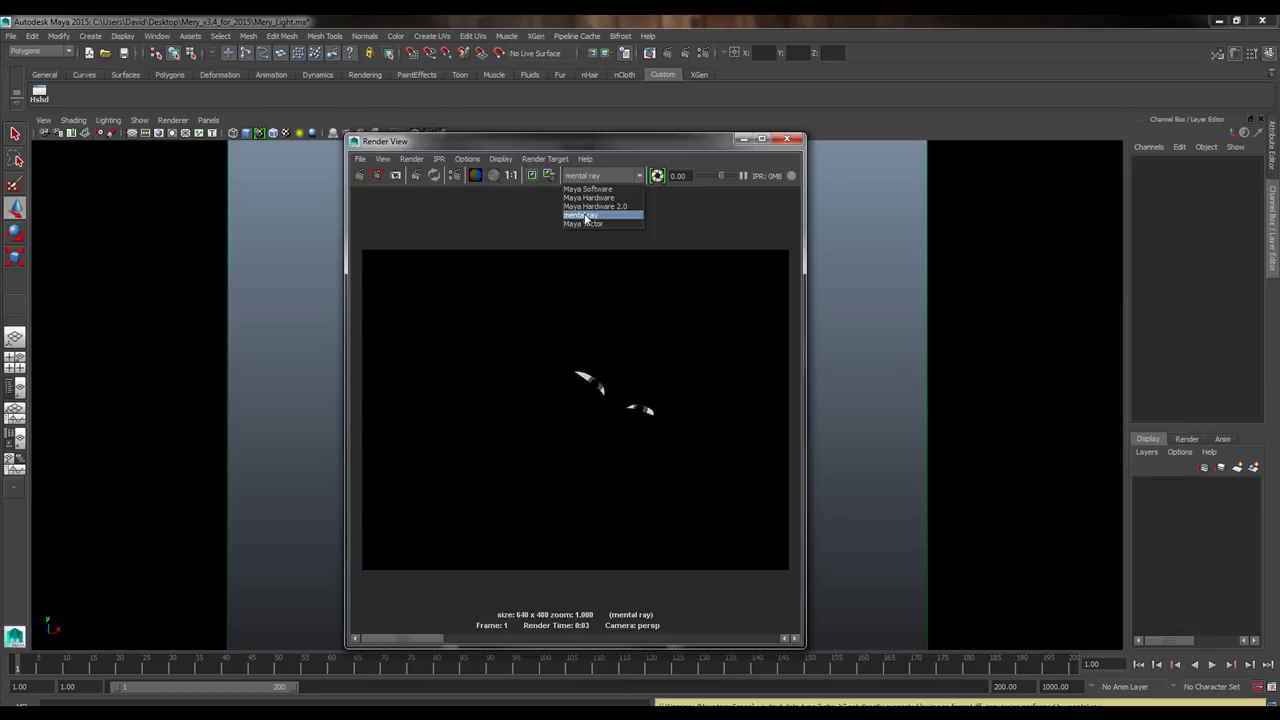
{"action": "left_click", "coordinate": [585, 217]}
{"action": "left_click_drag", "start_coordinate": [645, 148], "coordinate": [665, 162]}
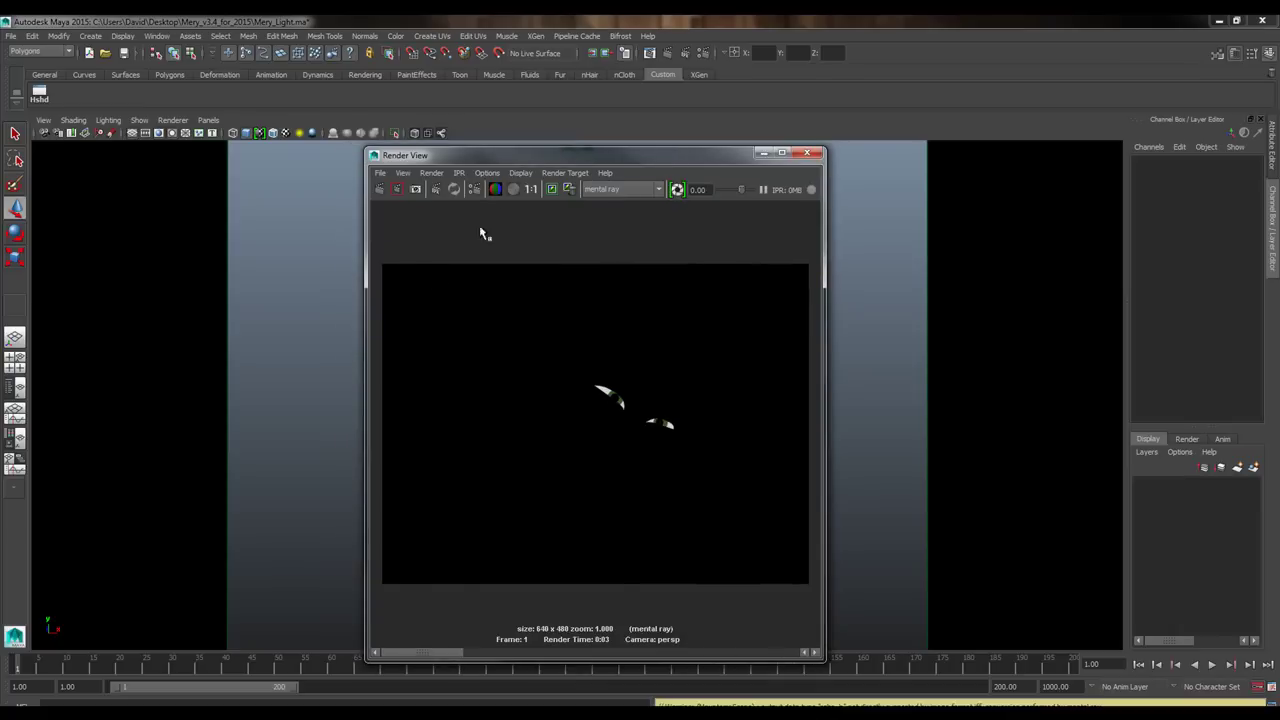
{"action": "left_click", "coordinate": [650, 190]}
{"action": "left_click", "coordinate": [634, 229]}
Check in the Plug-in Manager that Mayatomr.mll is set to Loaded and Auto load, and close the manager and render windows.
{"action": "left_click", "coordinate": [157, 36]}
{"action": "mouse_move", "coordinate": [183, 108]}
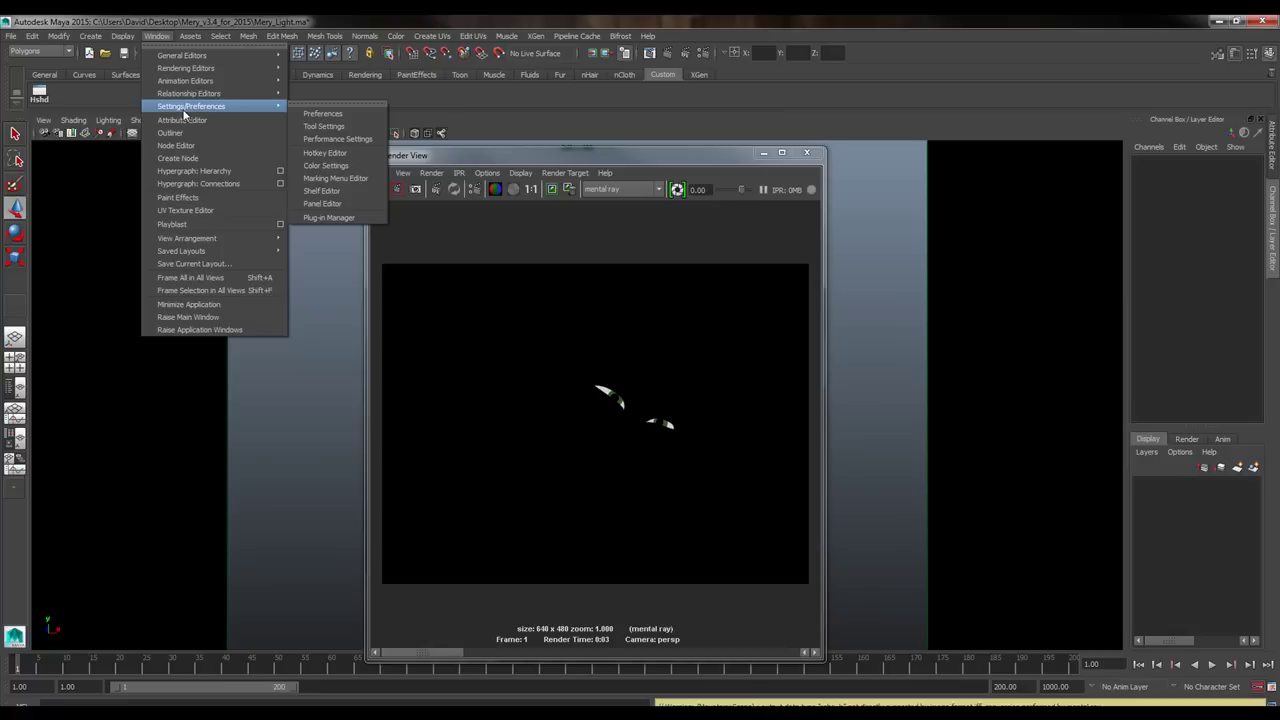
{"action": "left_click", "coordinate": [320, 217]}
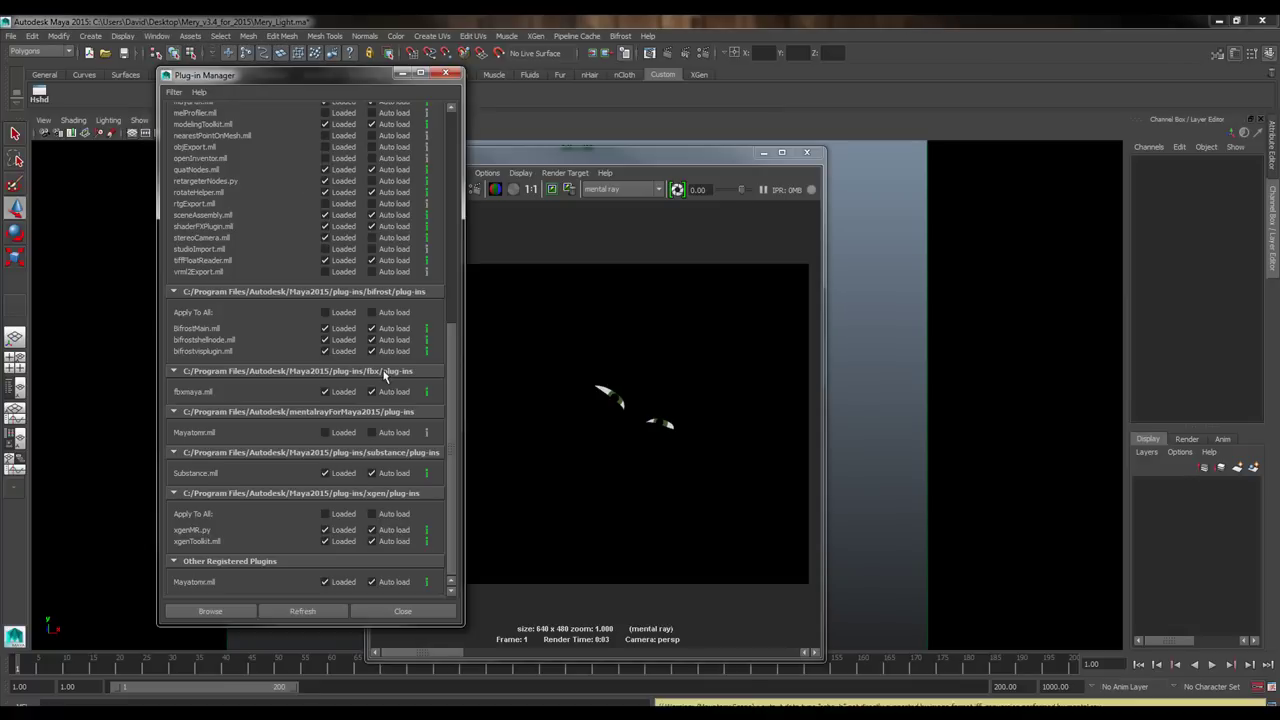
{"action": "left_click_drag", "start_coordinate": [452, 386], "coordinate": [439, 476]}
{"action": "left_click", "coordinate": [377, 611]}
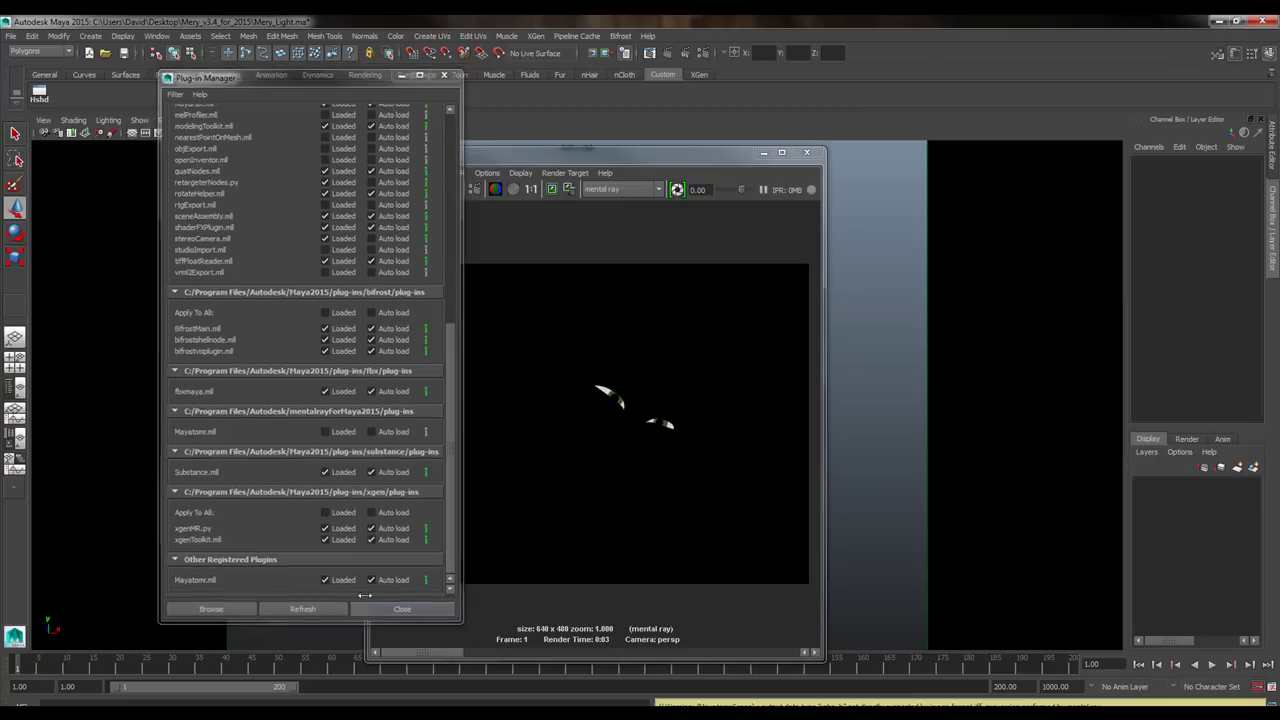
{"action": "left_click", "coordinate": [807, 152]}
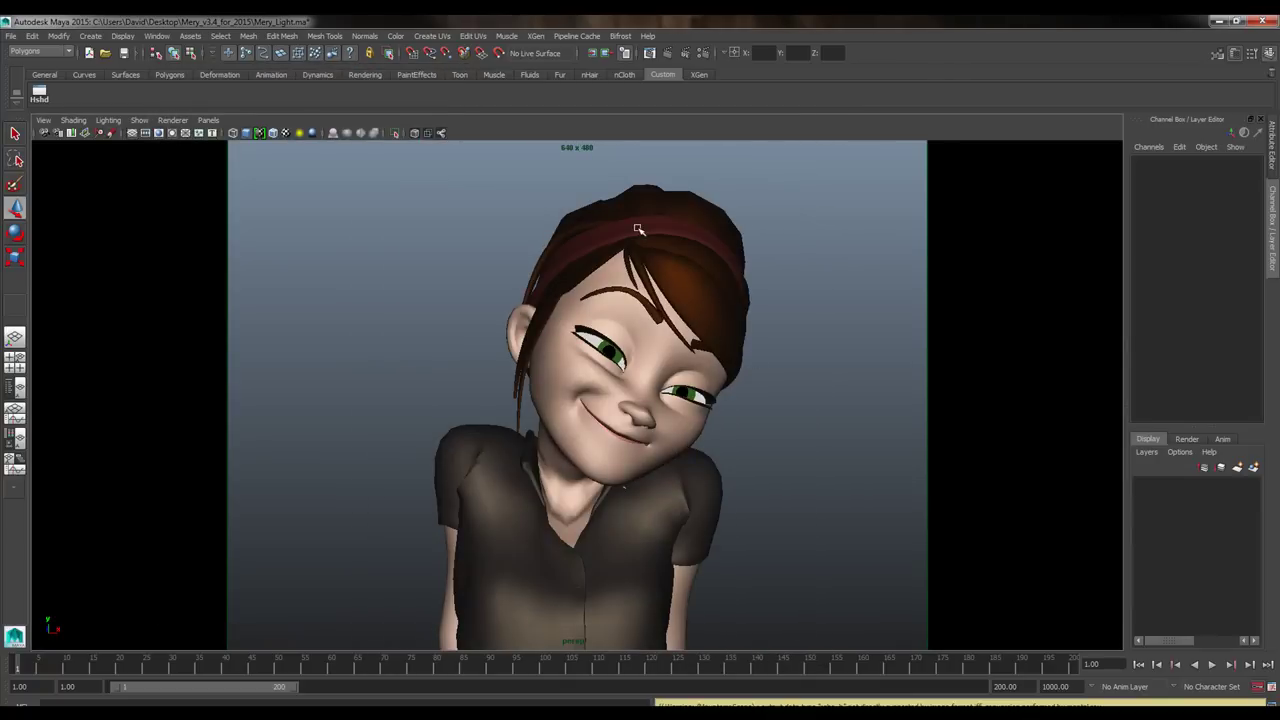
Open the render settings and check that mental ray is the renderer in use.
{"action": "left_click", "coordinate": [704, 53]}
{"action": "left_click", "coordinate": [793, 200]}
{"action": "left_click", "coordinate": [794, 200]}
{"action": "left_click", "coordinate": [796, 202]}
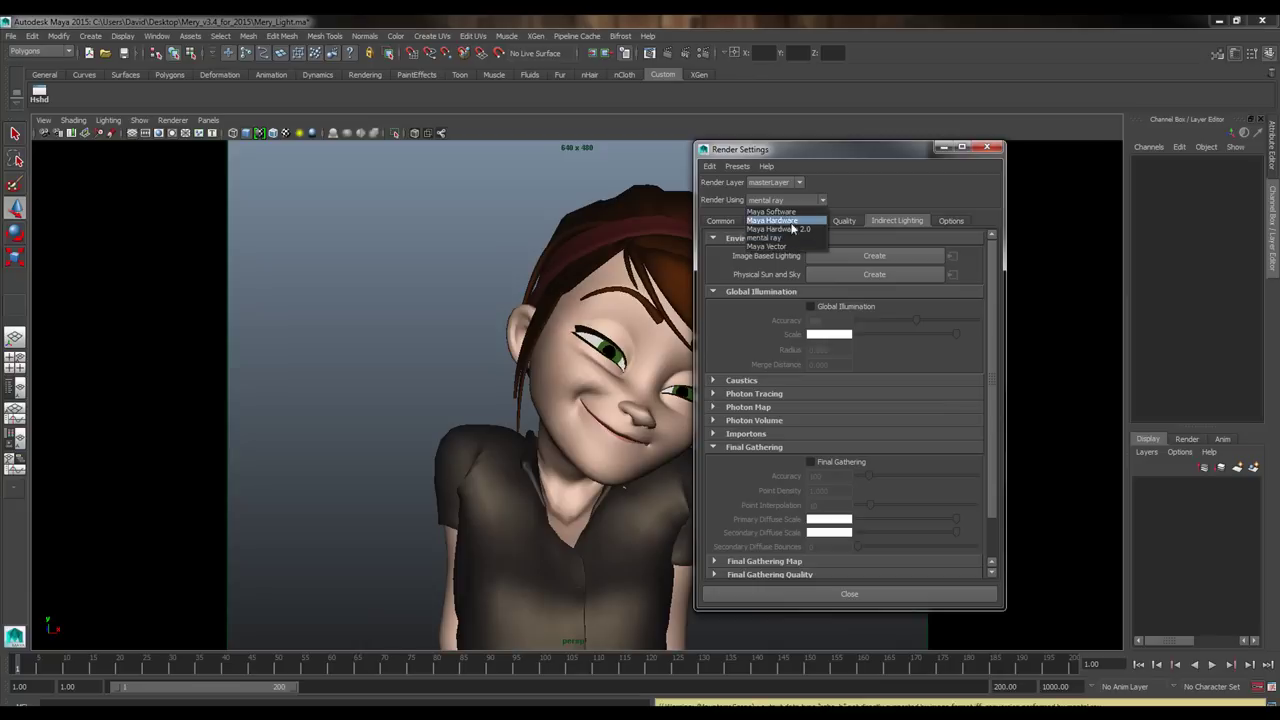
Check the Enable Default Light setting in the Render Options of the common render settings.
{"action": "left_click", "coordinate": [718, 221]}
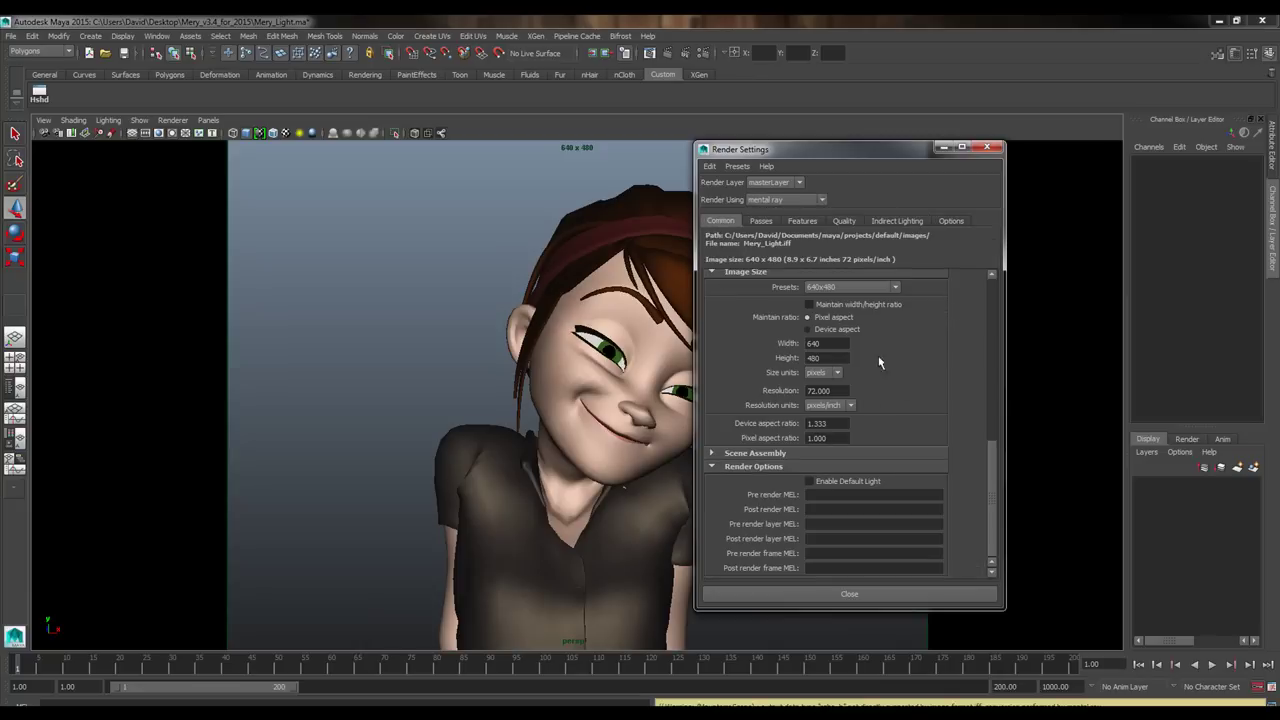
{"action": "left_click", "coordinate": [722, 467]}
{"action": "scroll", "coordinate": [810, 420], "scroll_direction": "up", "scroll_amount": 8}
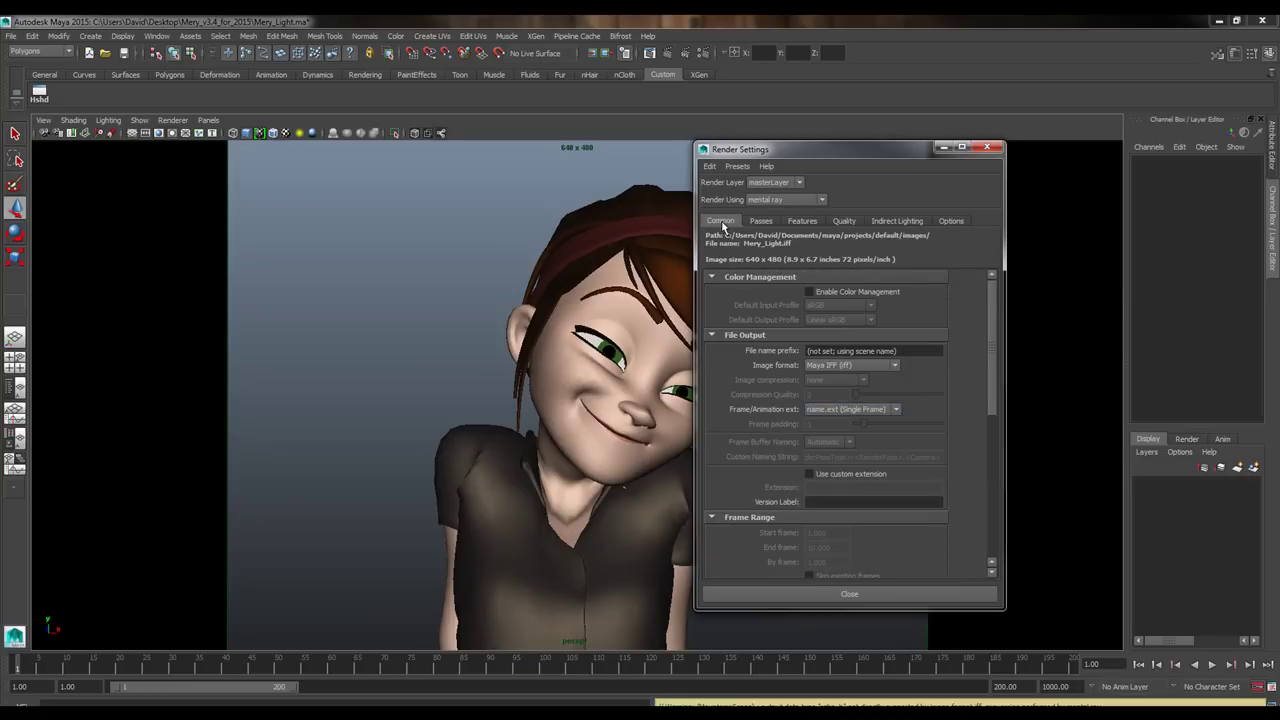
{"action": "scroll", "coordinate": [750, 323], "scroll_direction": "down", "scroll_amount": 8}
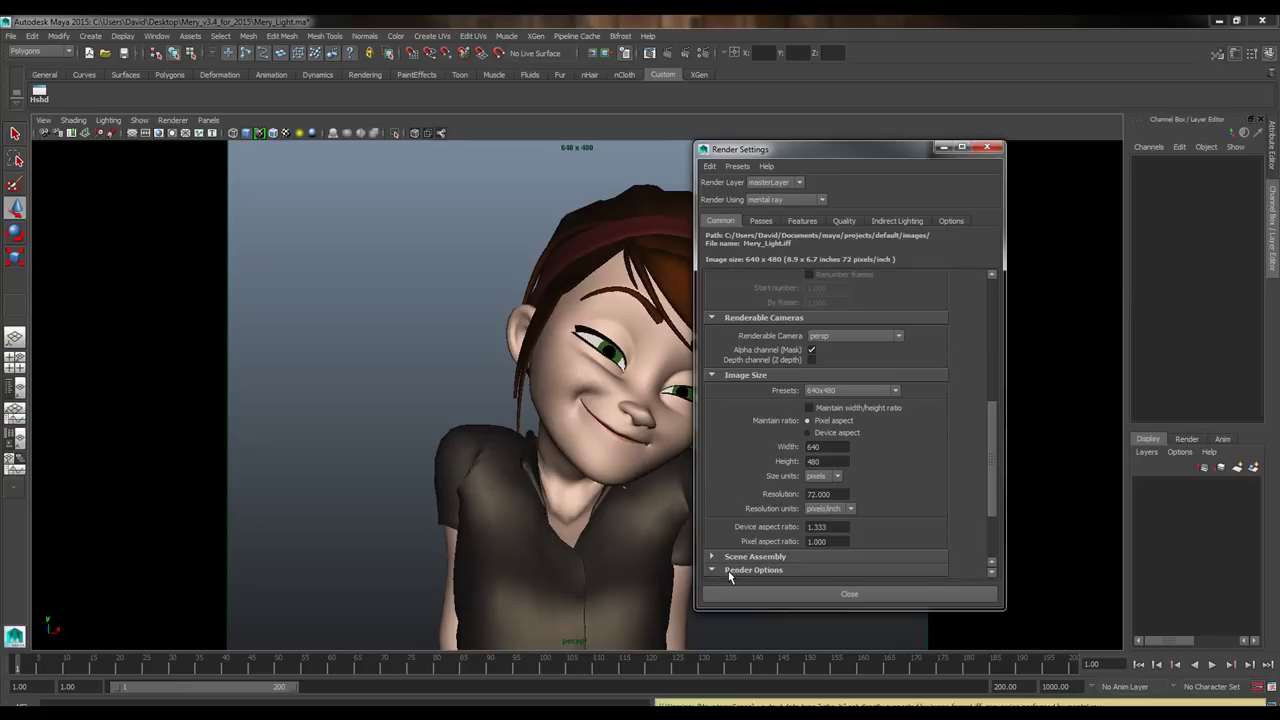
{"action": "left_click", "coordinate": [730, 570]}
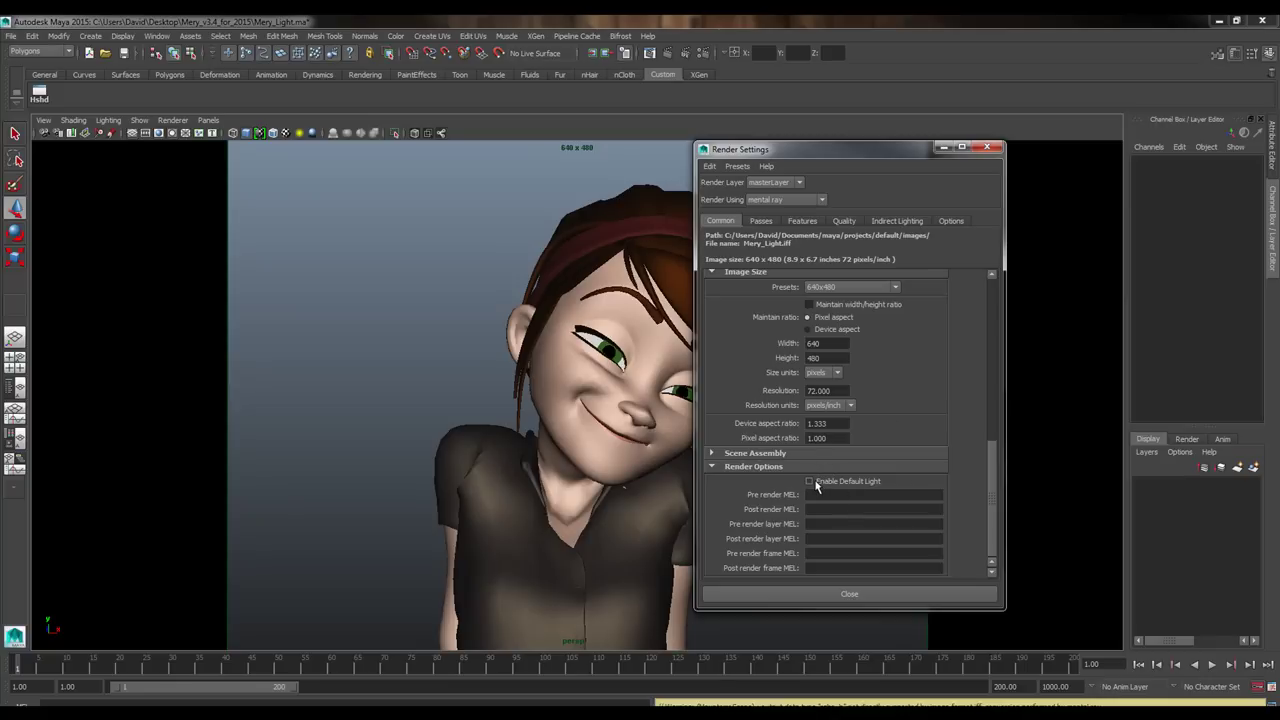
{"action": "left_click", "coordinate": [872, 482]}
Review the image size presets in the common render settings and keep 640x480.
{"action": "scroll", "coordinate": [833, 480], "scroll_direction": "up", "scroll_amount": 3}
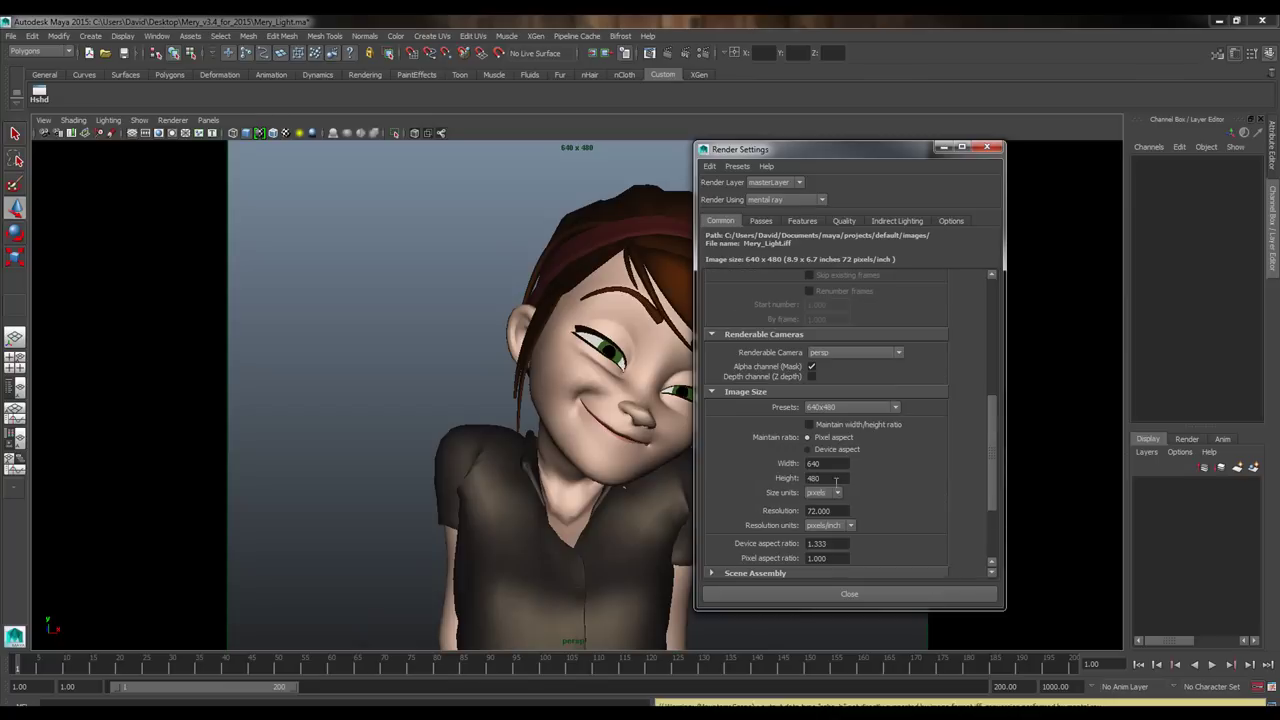
{"action": "left_click", "coordinate": [869, 406]}
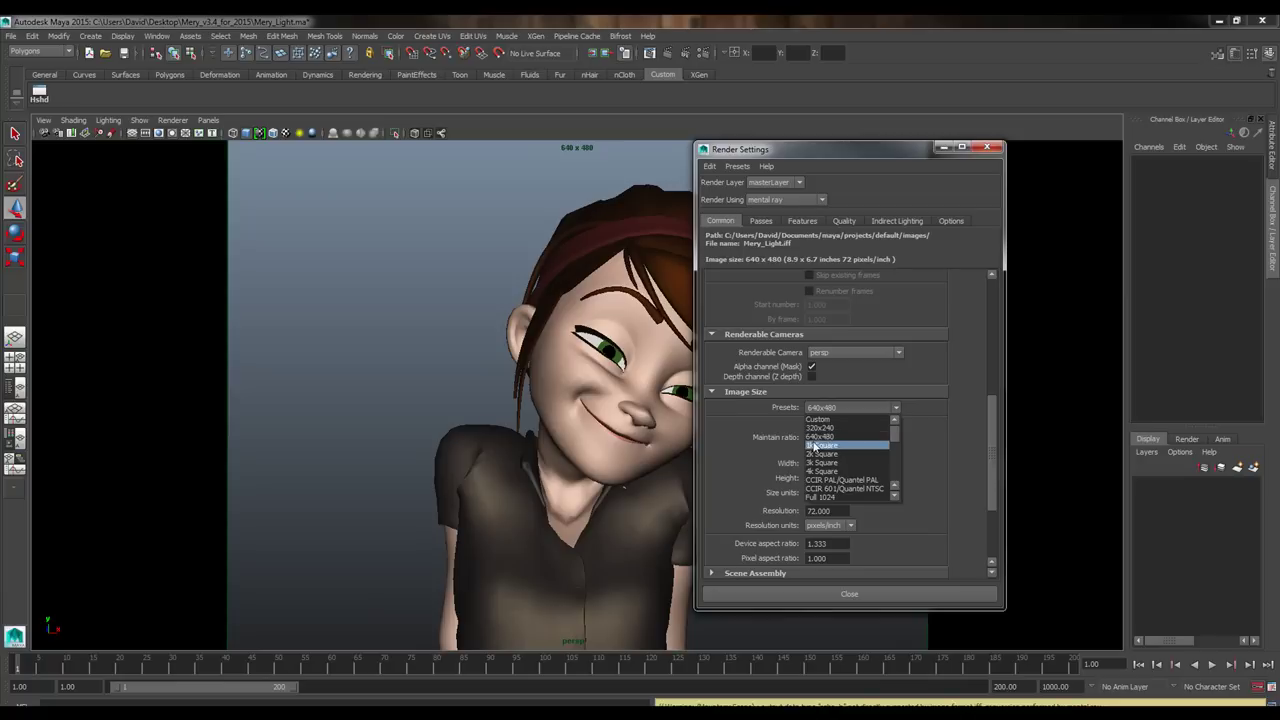
{"action": "left_click", "coordinate": [829, 439]}
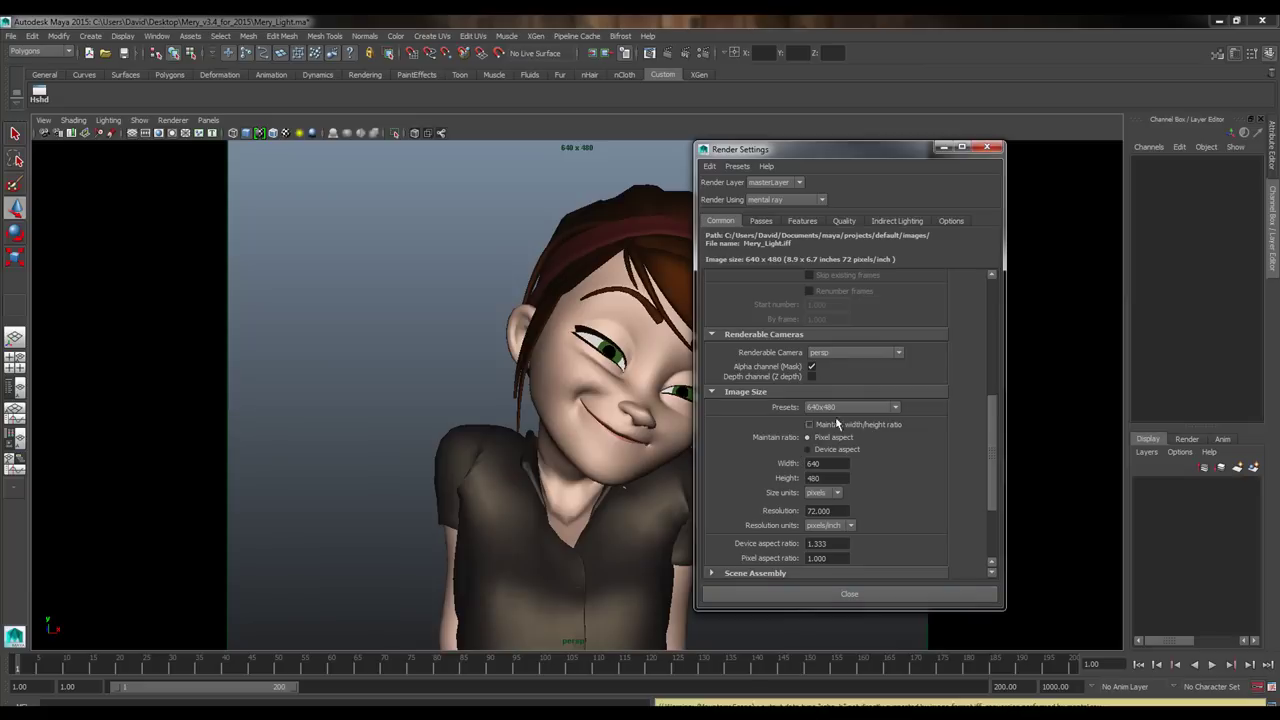
{"action": "left_click", "coordinate": [856, 408]}
{"action": "left_click", "coordinate": [856, 408]}
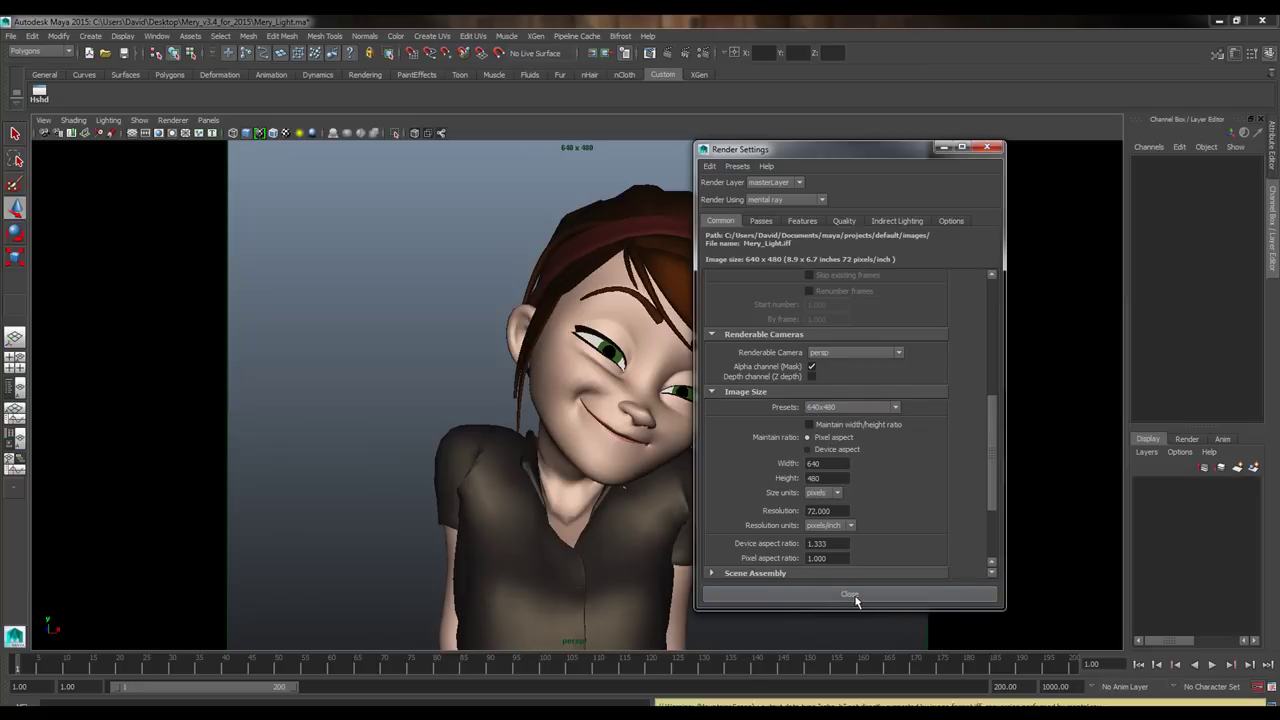
Create an Image Based Lighting node in the Environment section of the mental ray Indirect Lighting settings.
{"action": "left_click", "coordinate": [895, 221]}
{"action": "left_click_drag", "start_coordinate": [882, 149], "coordinate": [548, 194]}
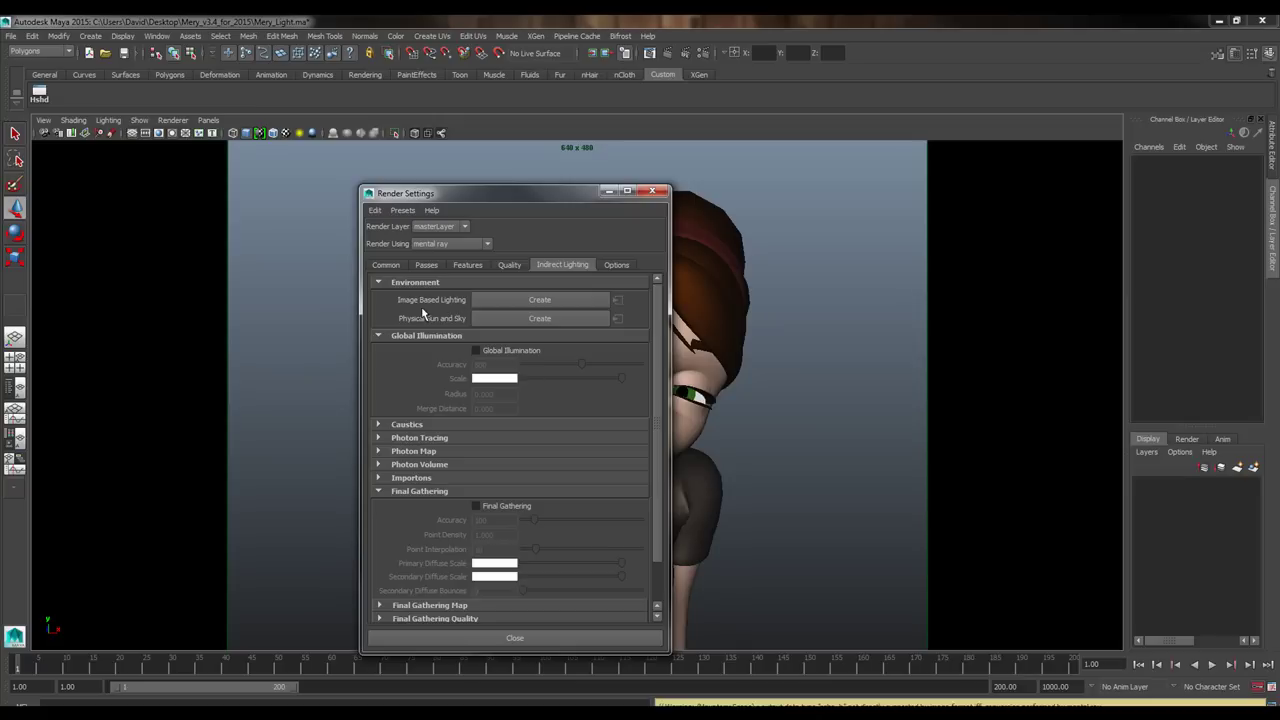
{"action": "left_click", "coordinate": [539, 301]}
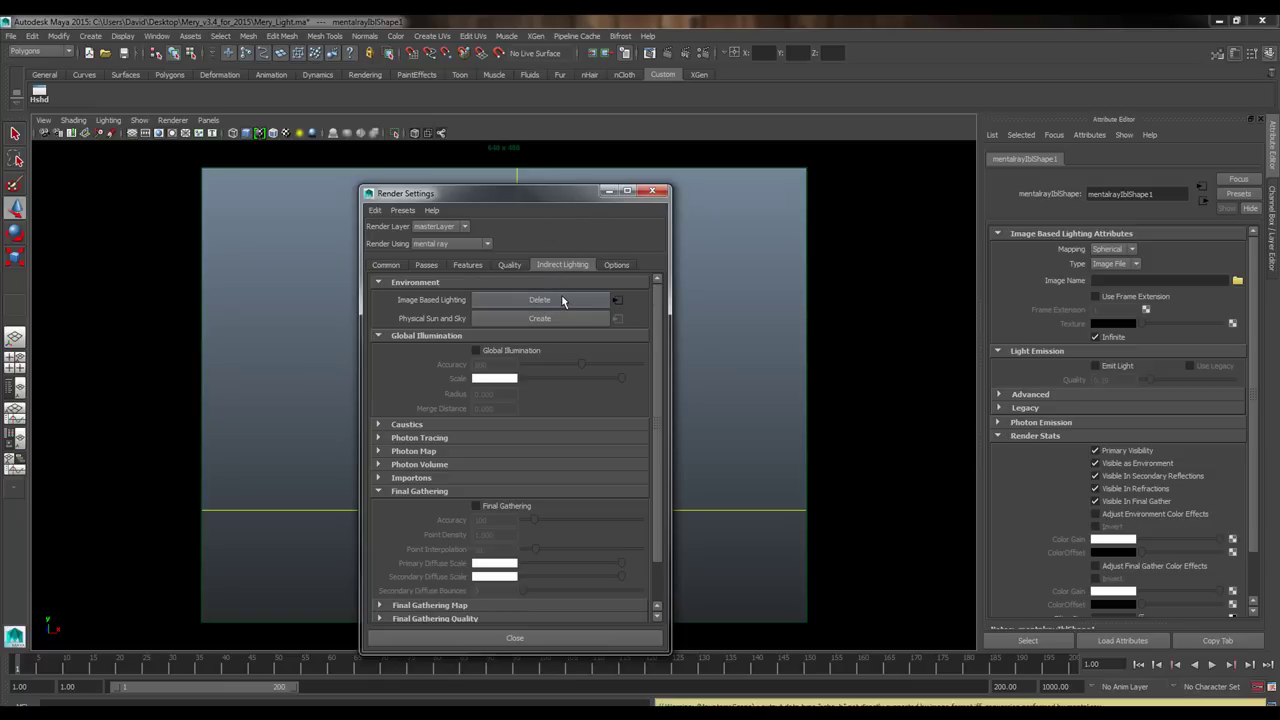
Show the image-based lighting node's attributes and move the render settings window clear of the character.
{"action": "left_click", "coordinate": [1274, 205]}
{"action": "left_click", "coordinate": [1272, 155]}
{"action": "left_click", "coordinate": [1274, 200]}
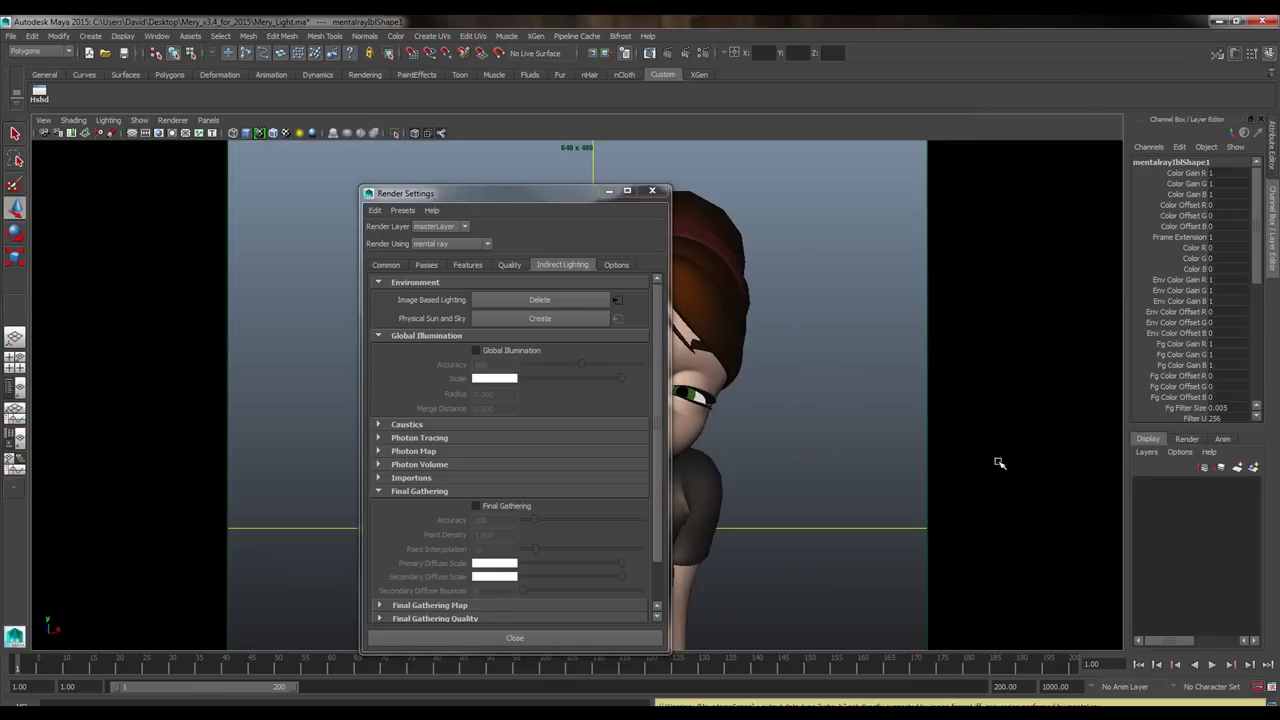
{"action": "left_click", "coordinate": [618, 301]}
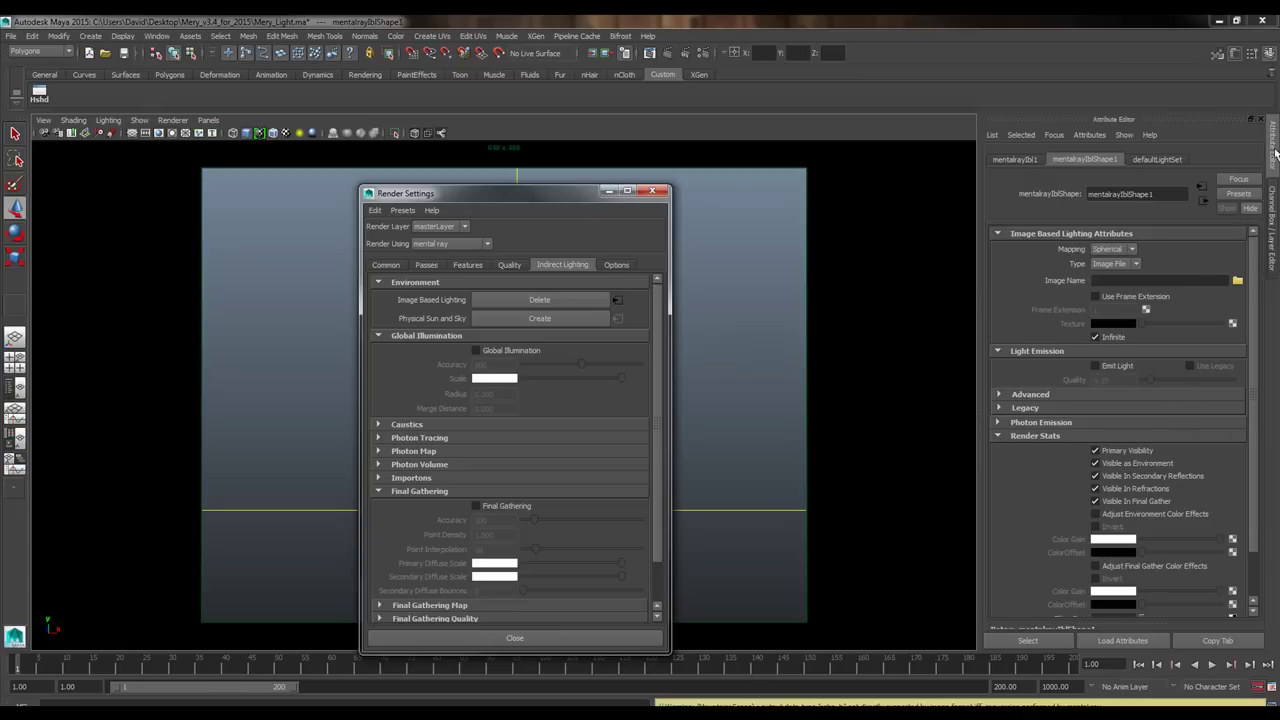
{"action": "left_click_drag", "start_coordinate": [554, 191], "coordinate": [230, 152]}
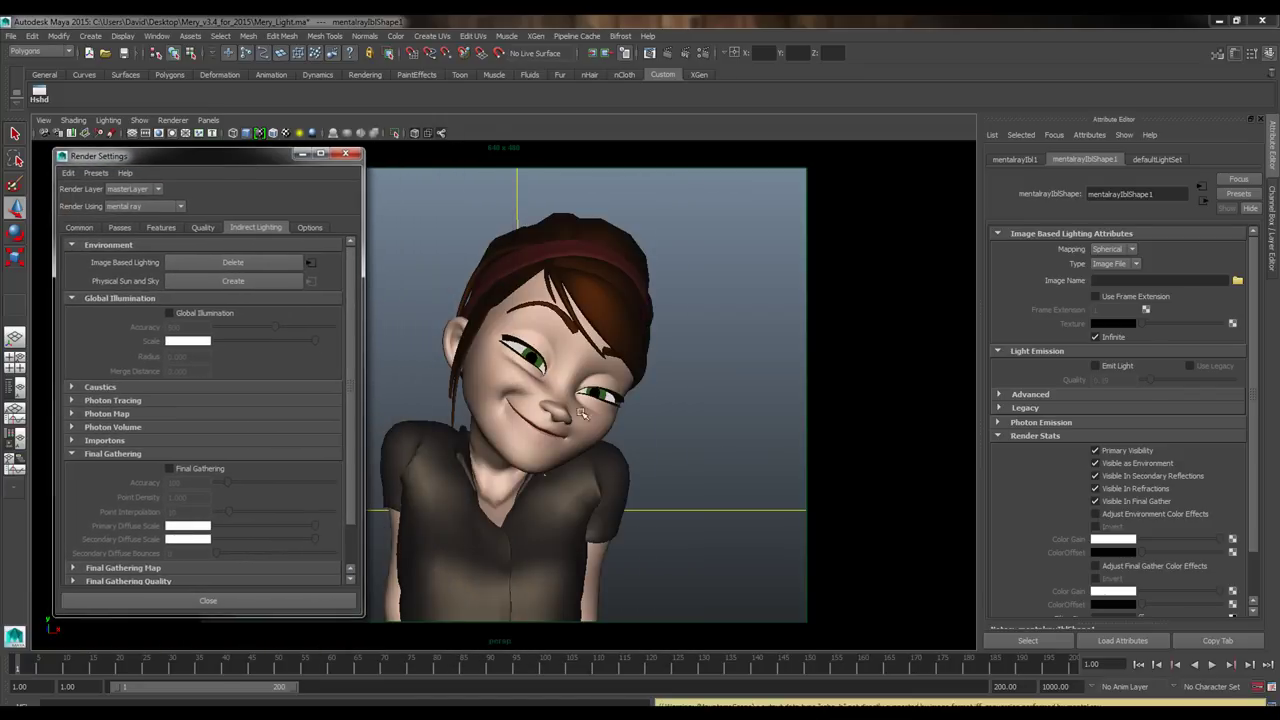
Load multi-area-light.hdr from the HDRI folder as the image of the image-based lighting node.
{"action": "left_click", "coordinate": [1237, 281]}
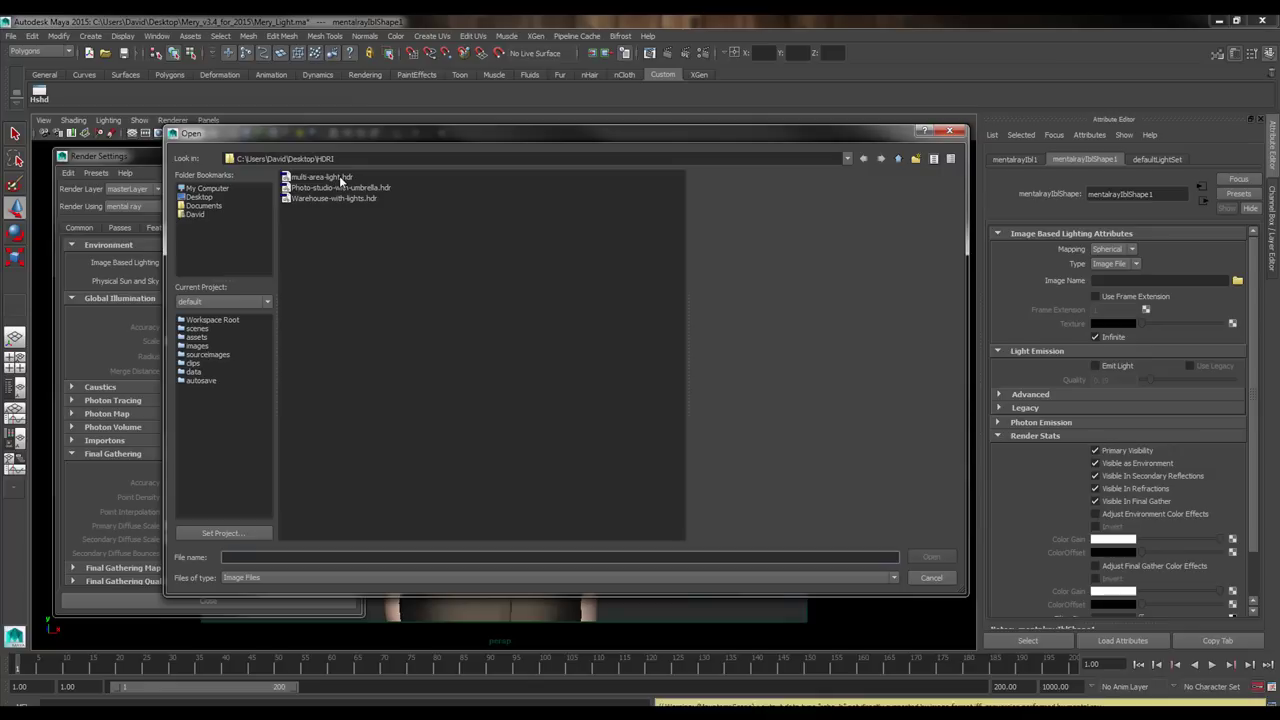
{"action": "left_click", "coordinate": [340, 177]}
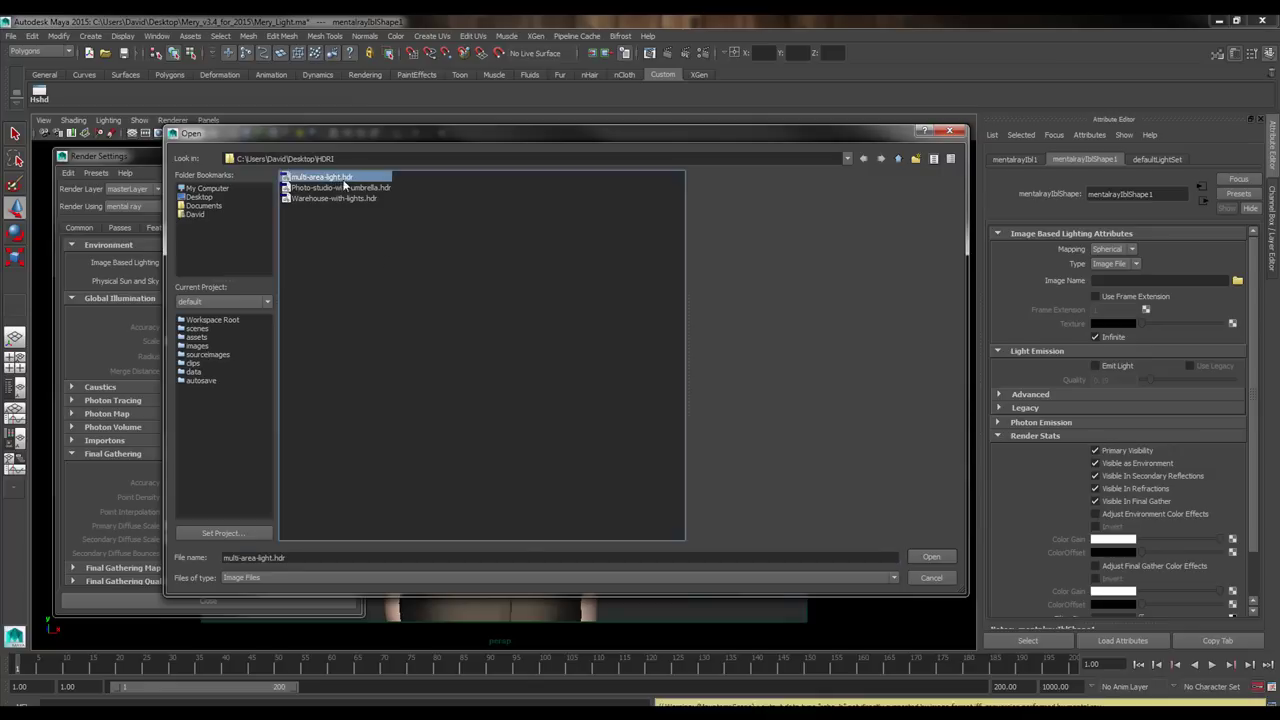
{"action": "left_click", "coordinate": [929, 557]}
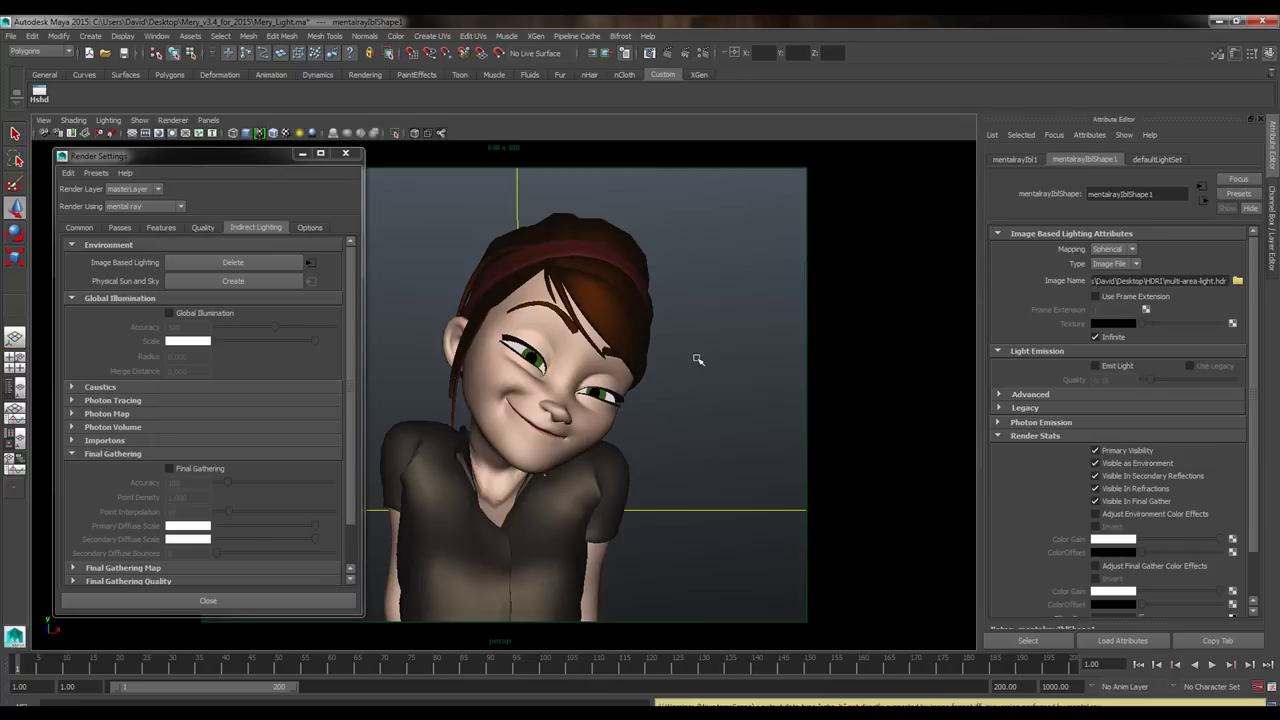
Select the image-based lighting sphere and set its Scale X, Y and Z to 500.
{"action": "scroll", "coordinate": [700, 337], "scroll_direction": "down", "scroll_amount": 8}
{"action": "scroll", "coordinate": [700, 337], "scroll_direction": "down", "scroll_amount": 10}
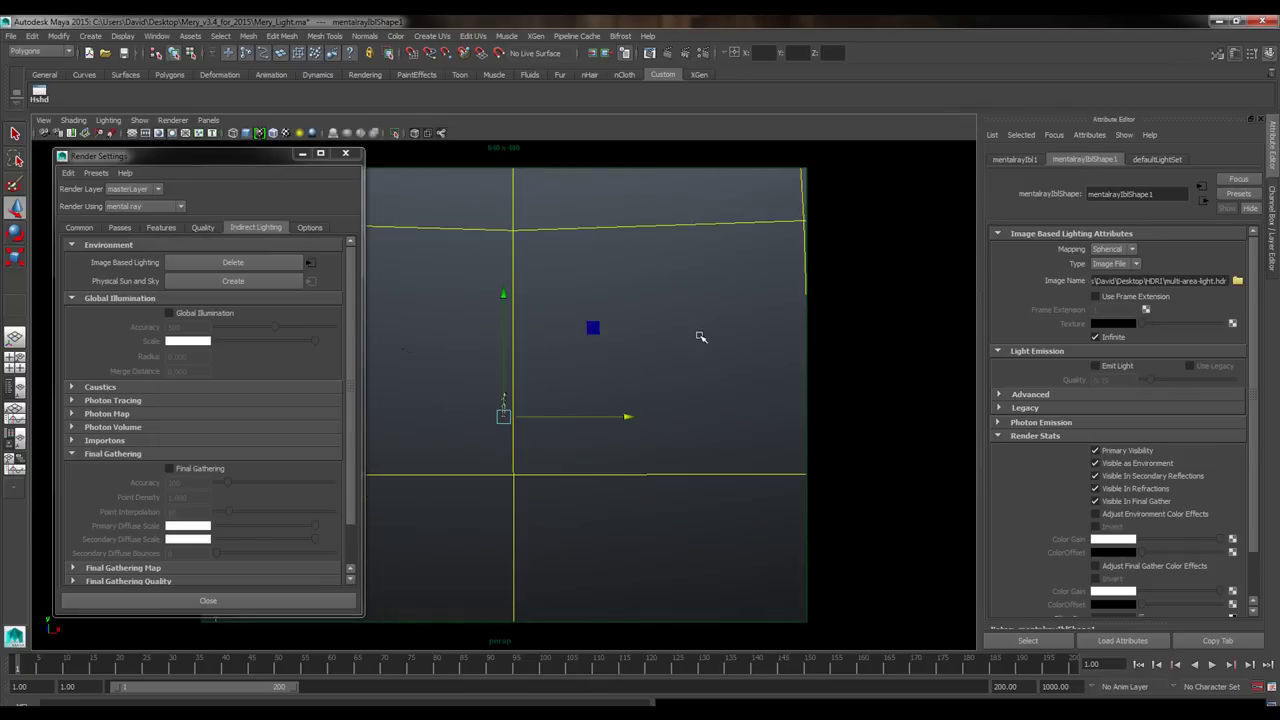
{"action": "left_click_drag", "start_coordinate": [700, 337], "coordinate": [678, 402], "text": "alt"}
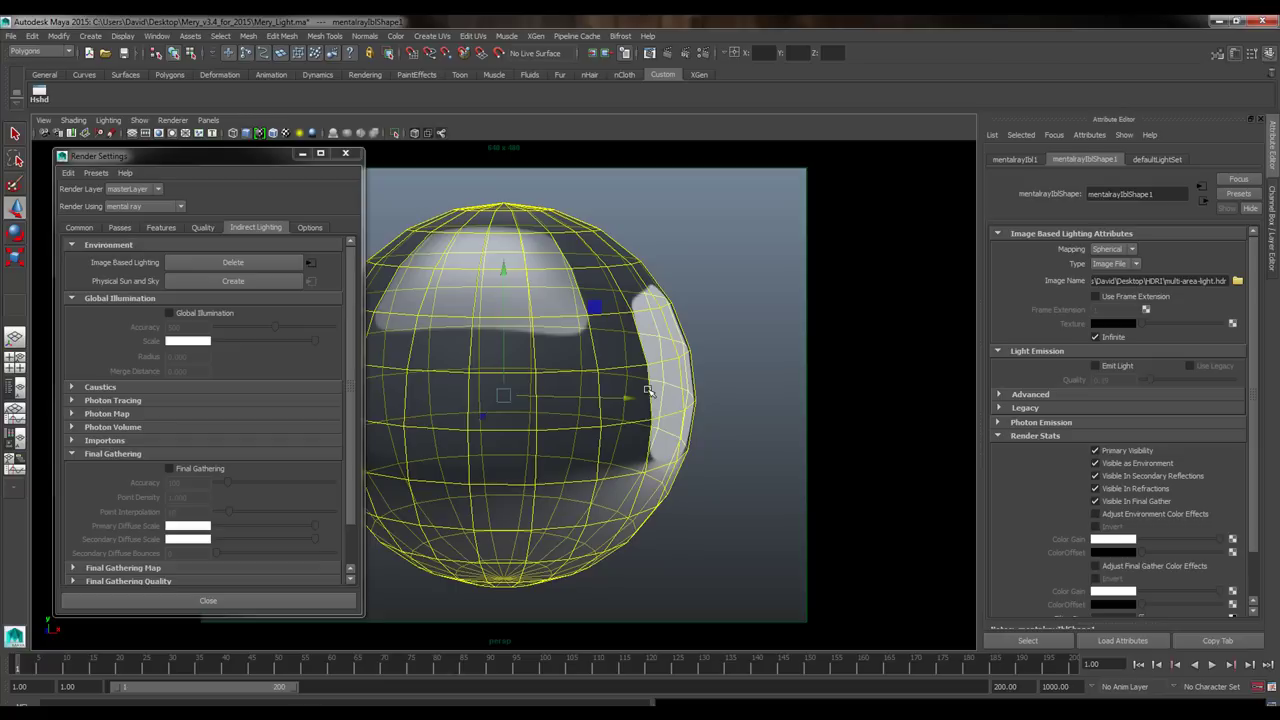
{"action": "left_click_drag", "start_coordinate": [646, 254], "coordinate": [633, 288], "text": "alt"}
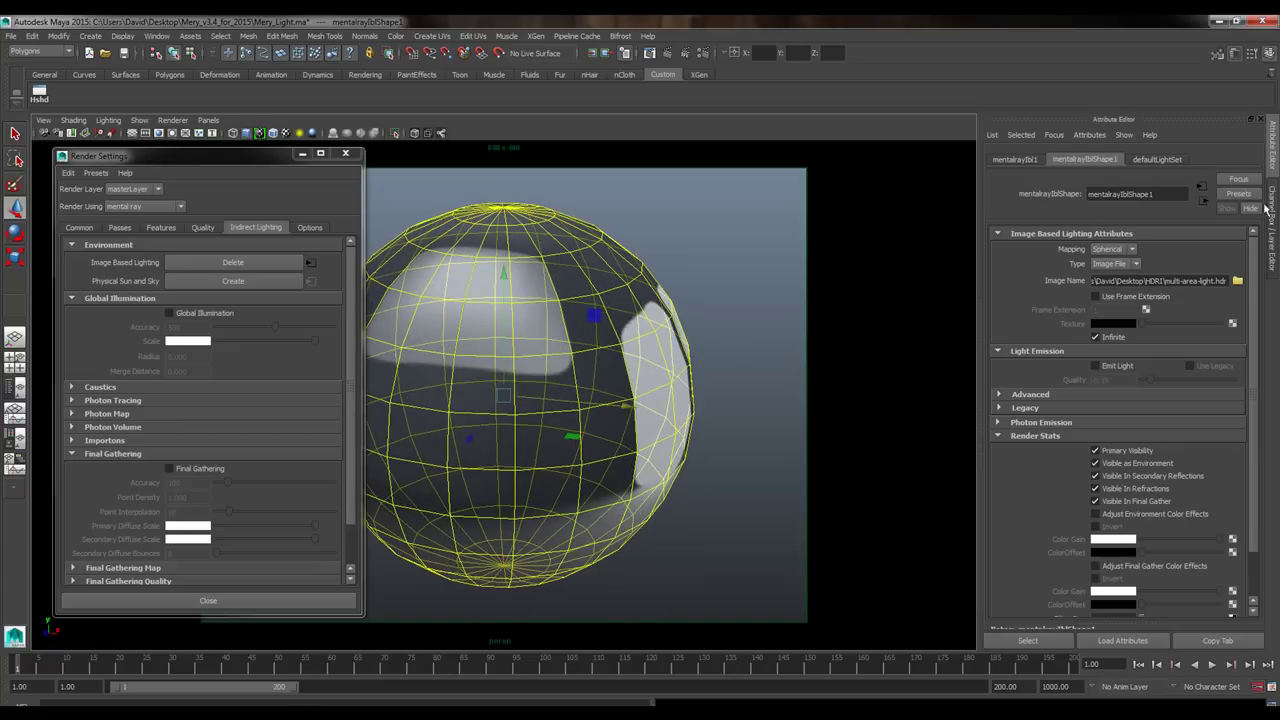
{"action": "left_click", "coordinate": [1272, 222]}
{"action": "scroll", "coordinate": [1235, 285], "scroll_direction": "down", "scroll_amount": 5}
{"action": "scroll", "coordinate": [1235, 285], "scroll_direction": "up", "scroll_amount": 8}
{"action": "scroll", "coordinate": [1235, 285], "scroll_direction": "up", "scroll_amount": 5}
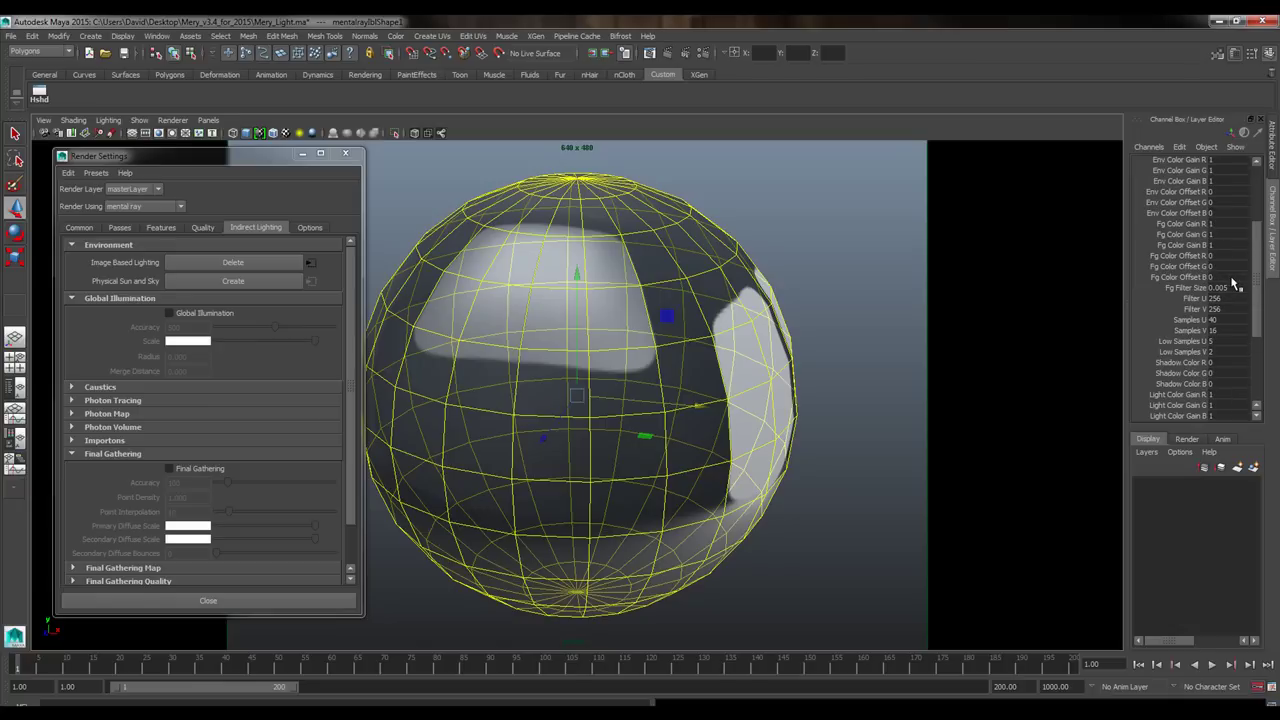
{"action": "left_click", "coordinate": [757, 309]}
{"action": "left_click", "coordinate": [757, 309]}
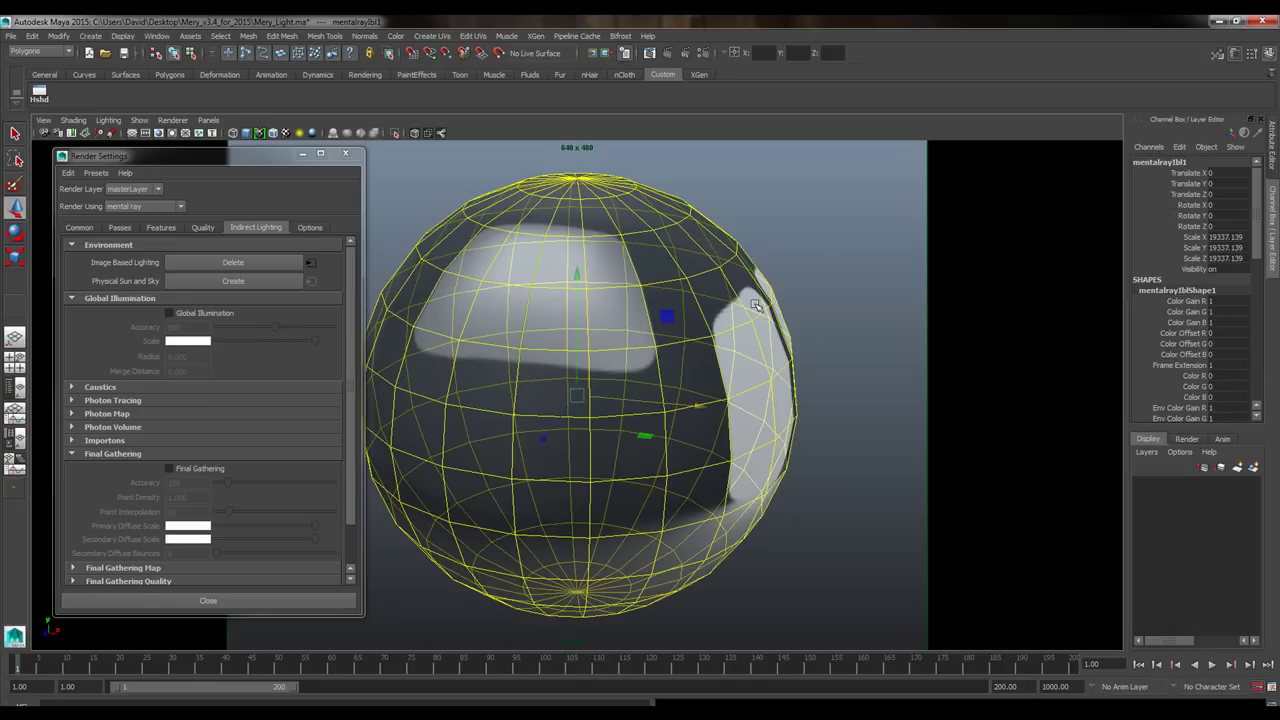
{"action": "left_click_drag", "start_coordinate": [1222, 238], "coordinate": [1228, 260]}
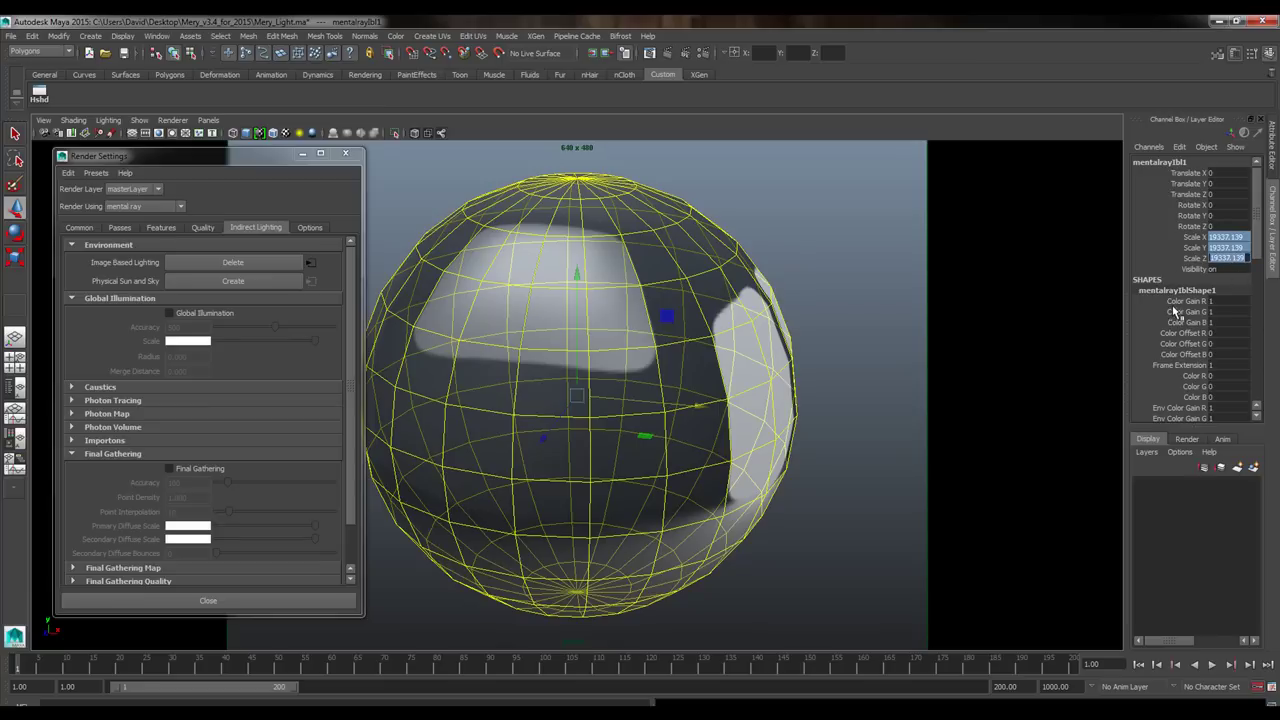
{"action": "type", "text": "500"}
{"action": "key", "text": "Return"}
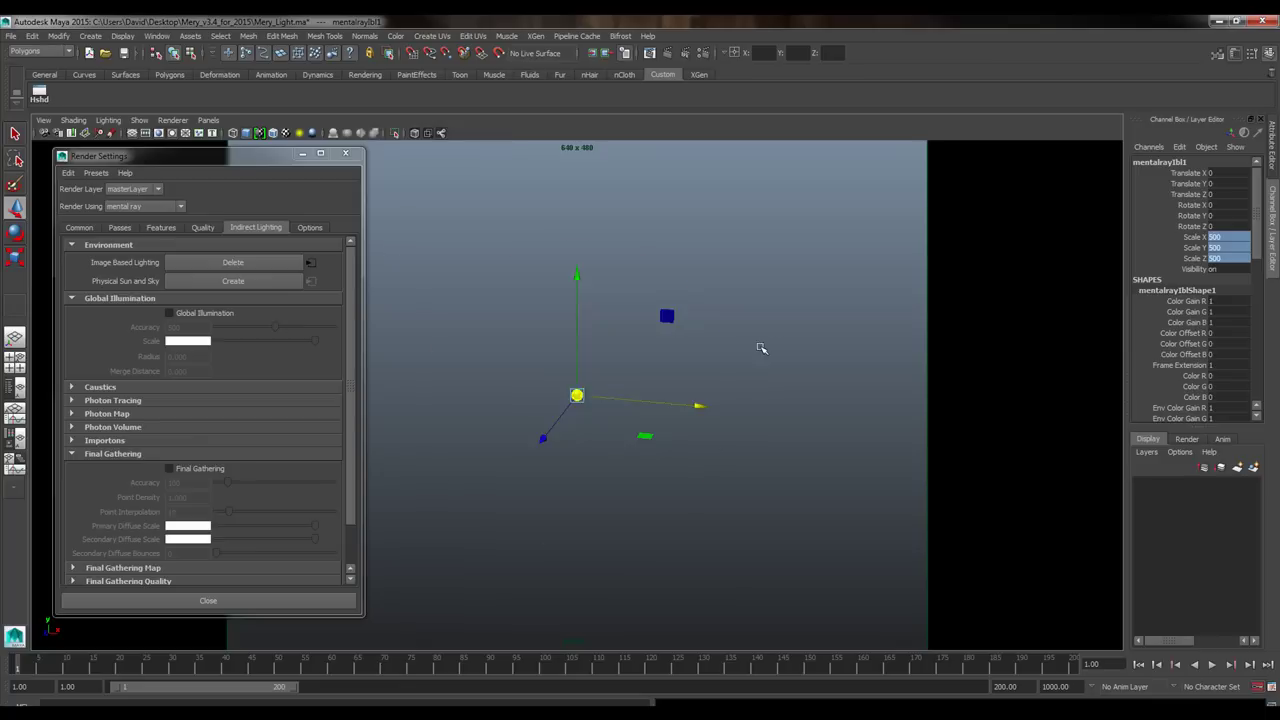
Try rotating the lighting sphere around its Y axis to about -63.3 degrees to reposition the bright areas around the character.
{"action": "right_click_drag", "start_coordinate": [720, 433], "coordinate": [825, 451], "text": "alt"}
{"action": "left_click_drag", "start_coordinate": [825, 451], "coordinate": [762, 467], "text": "alt"}
{"action": "key", "text": "f"}
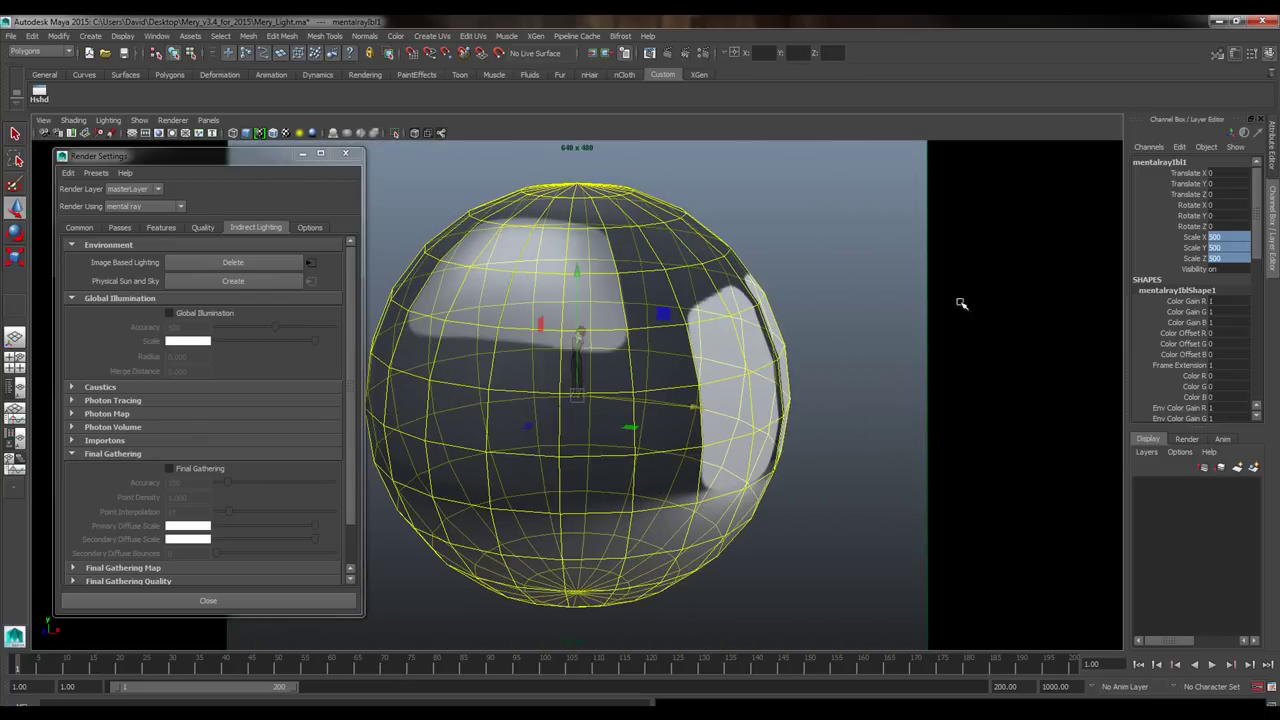
{"action": "left_click", "coordinate": [1198, 215]}
{"action": "middle_click_drag", "start_coordinate": [846, 457], "coordinate": [809, 463]}
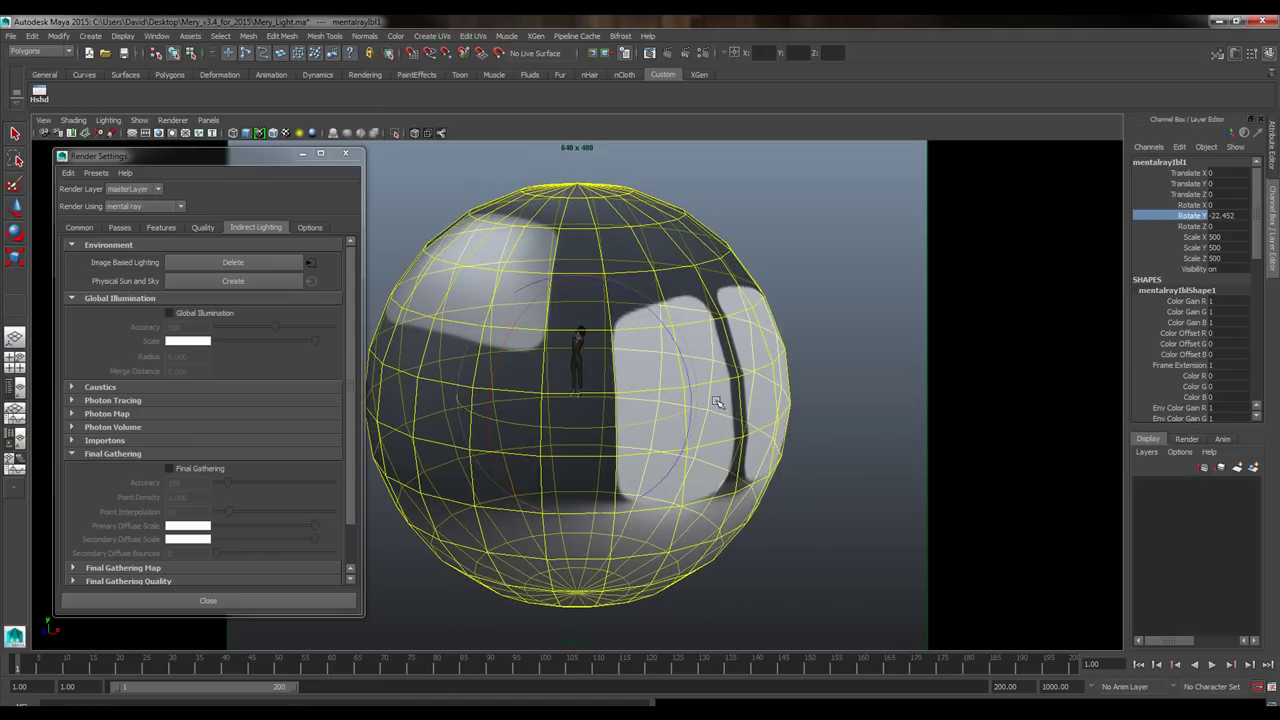
{"action": "middle_click_drag", "start_coordinate": [811, 486], "coordinate": [556, 490]}
{"action": "middle_click_drag", "start_coordinate": [796, 482], "coordinate": [722, 486]}
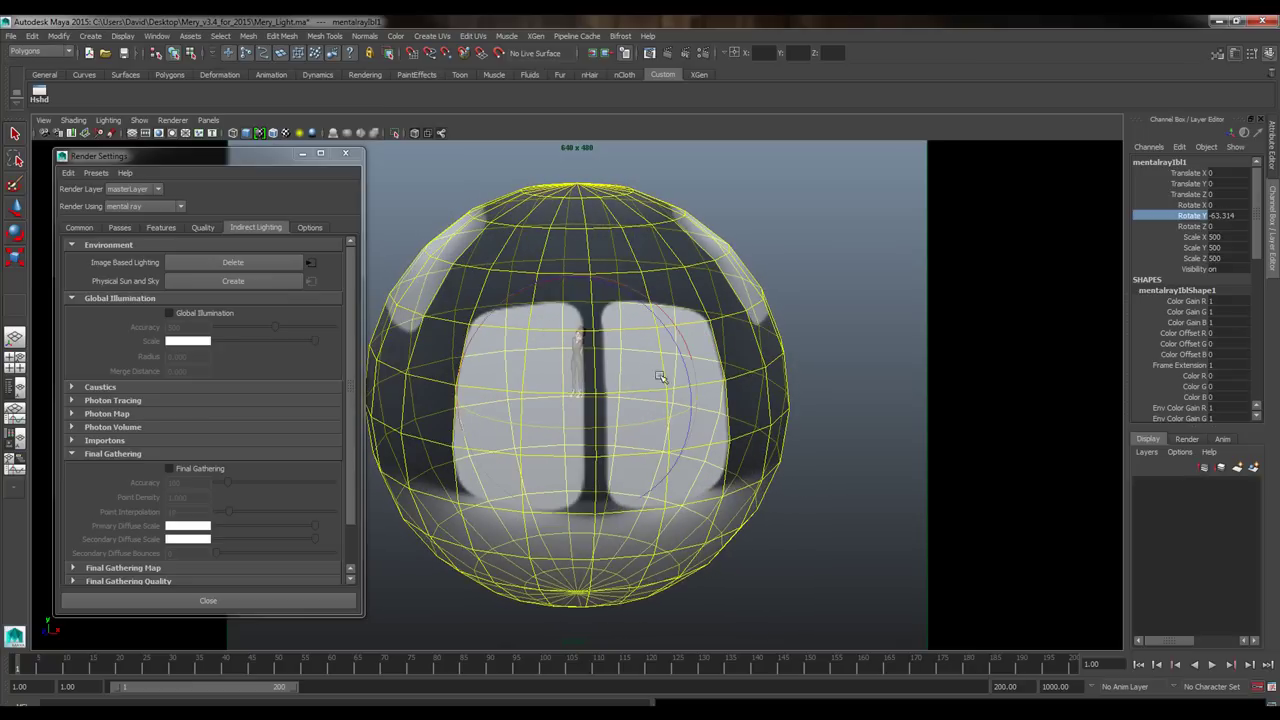
Try rotating the lighting sphere freely on several axes and undo the last rotations.
{"action": "middle_click_drag", "start_coordinate": [828, 532], "coordinate": [686, 432]}
{"action": "key", "text": "ctrl+z"}
{"action": "key", "text": "ctrl+z"}
{"action": "key", "text": "ctrl+z"}
{"action": "key", "text": "ctrl+z"}
{"action": "key", "text": "ctrl+z"}
{"action": "key", "text": "ctrl+z"}
{"action": "key", "text": "ctrl+z"}
{"action": "key", "text": "ctrl+z"}
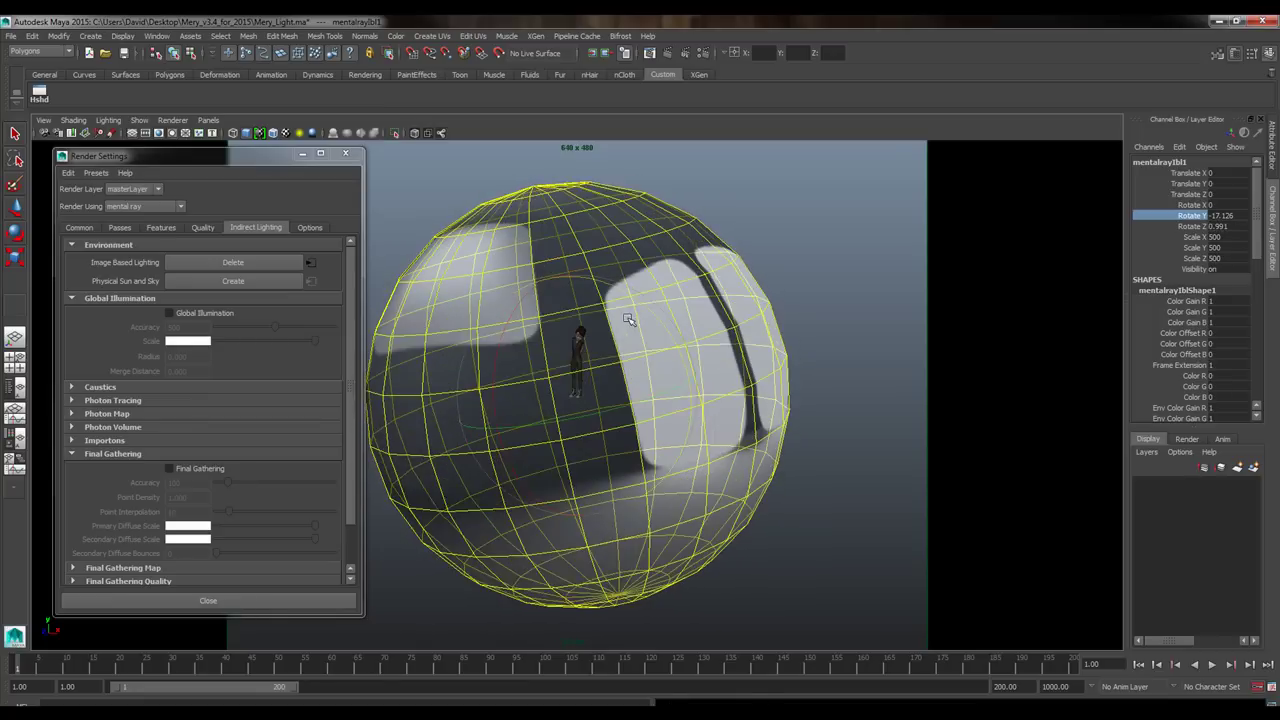
Rotate the lighting sphere to about -28.3 degrees in Y and return to the bookmarked close-up view of the character.
{"action": "mouse_move", "coordinate": [609, 429]}
{"action": "middle_mouse_down"}
{"action": "mouse_move", "coordinate": [566, 425]}
{"action": "mouse_move", "coordinate": [586, 423]}
{"action": "middle_mouse_up"}
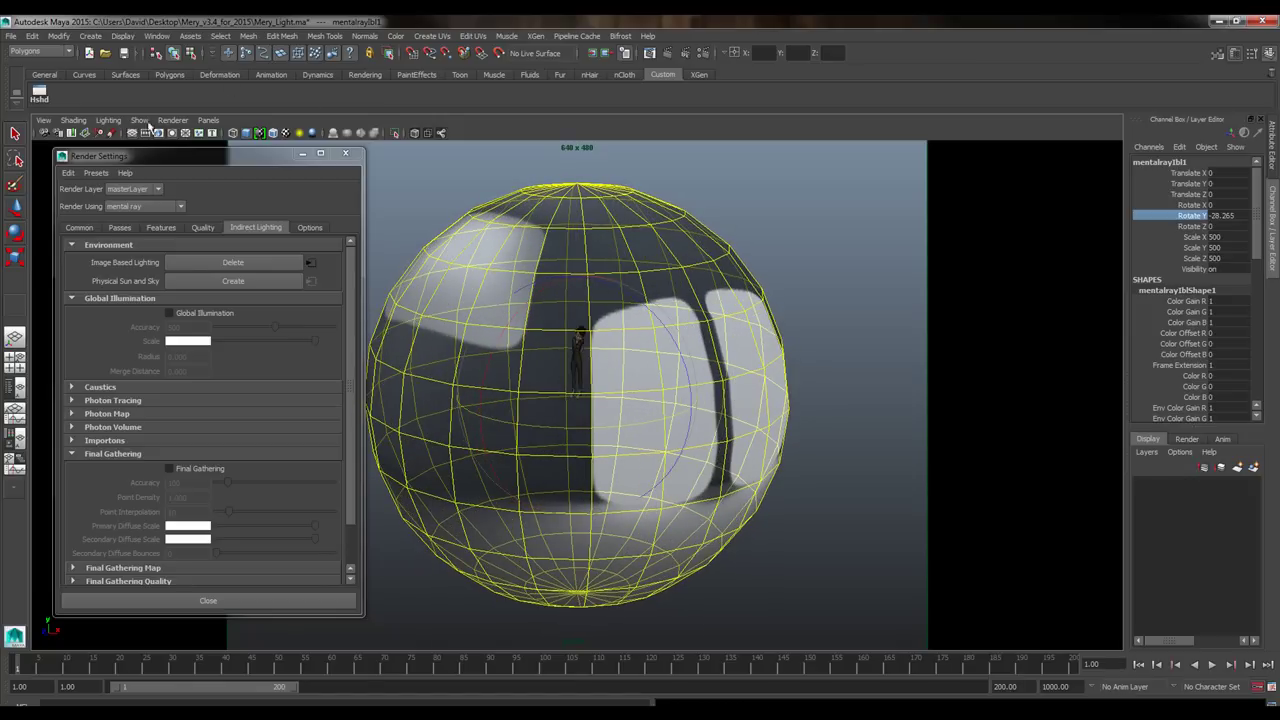
{"action": "left_click", "coordinate": [79, 135]}
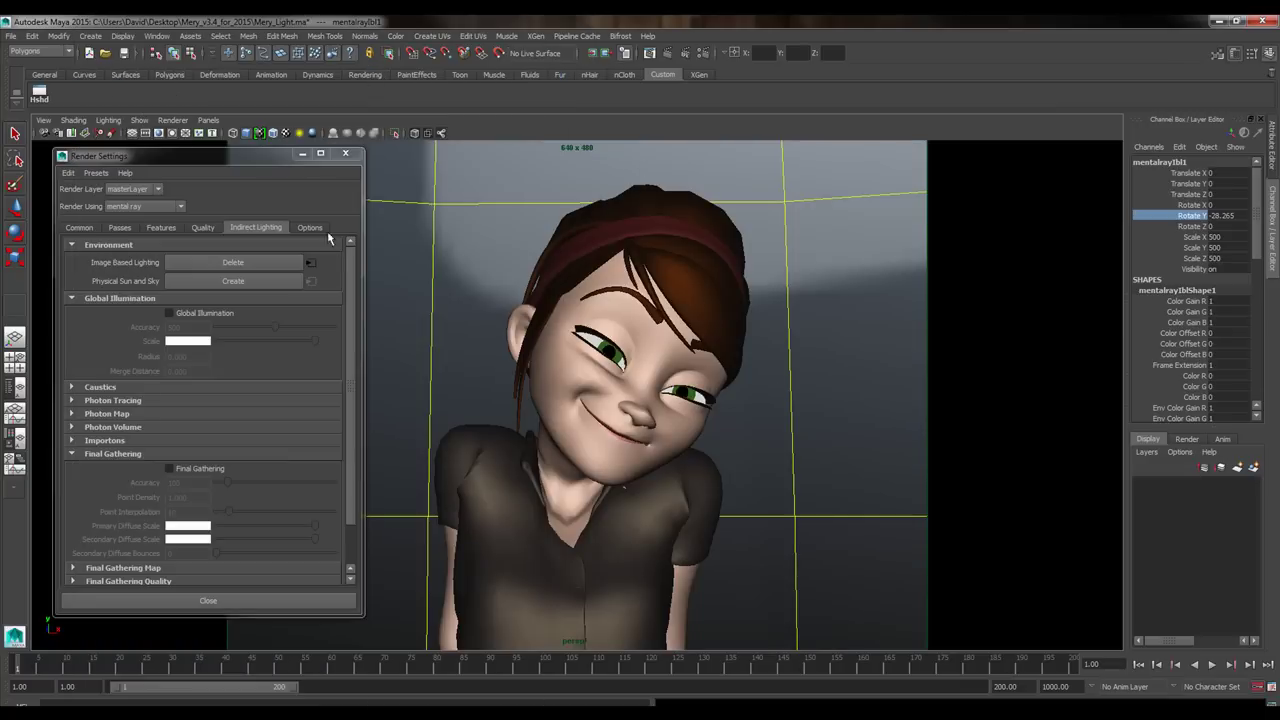
Test-render the frame with the HDRI environment before enabling light emission, and close the Render View.
{"action": "left_click_drag", "start_coordinate": [259, 162], "coordinate": [312, 179]}
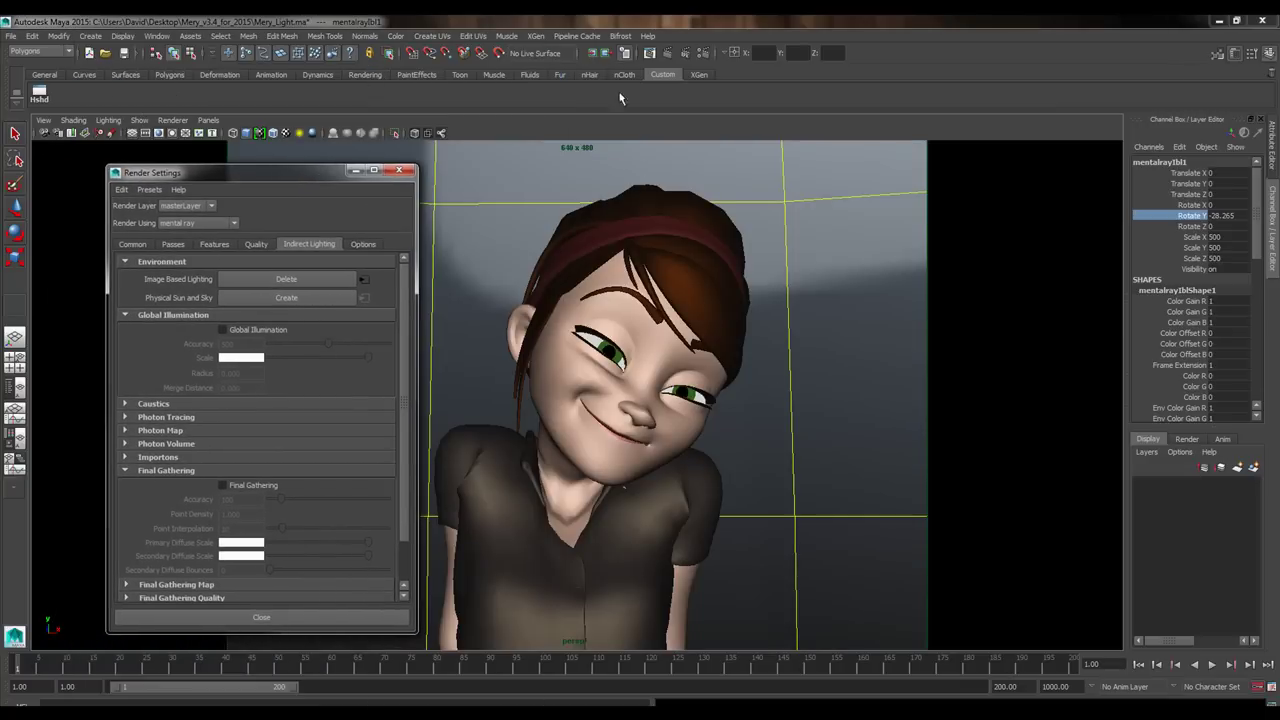
{"action": "left_click", "coordinate": [650, 52]}
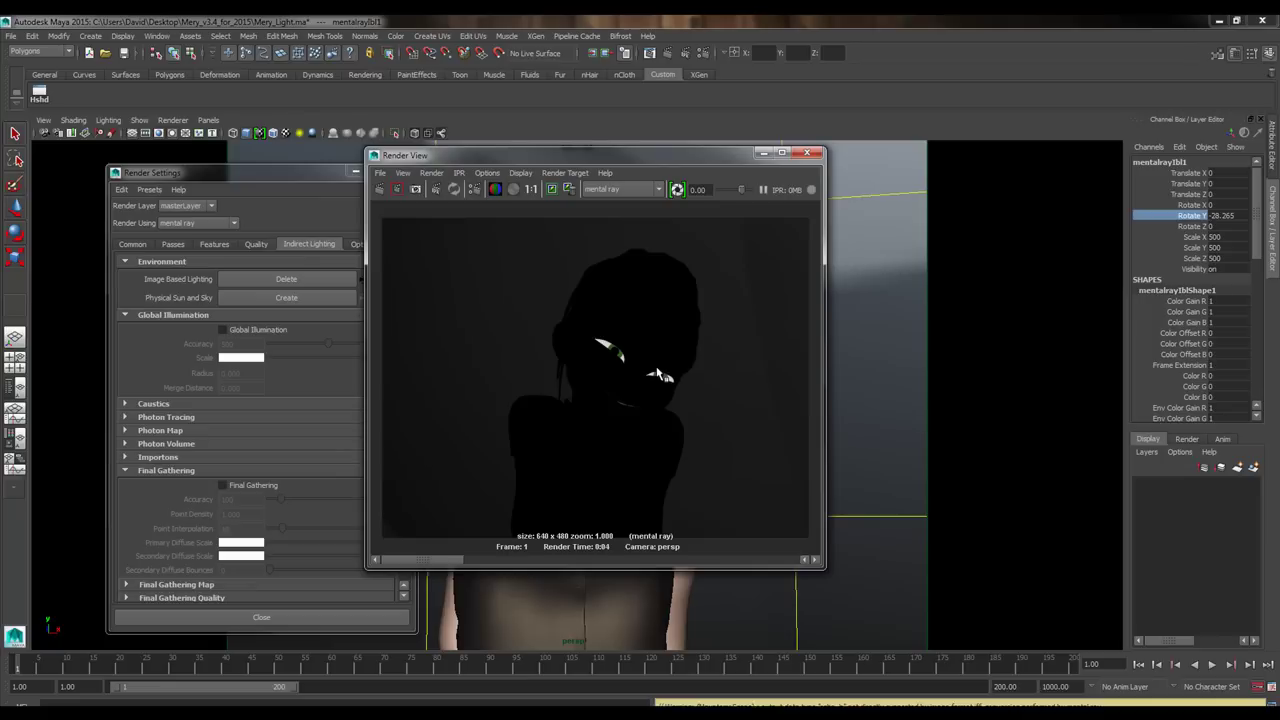
{"action": "left_click", "coordinate": [810, 156]}
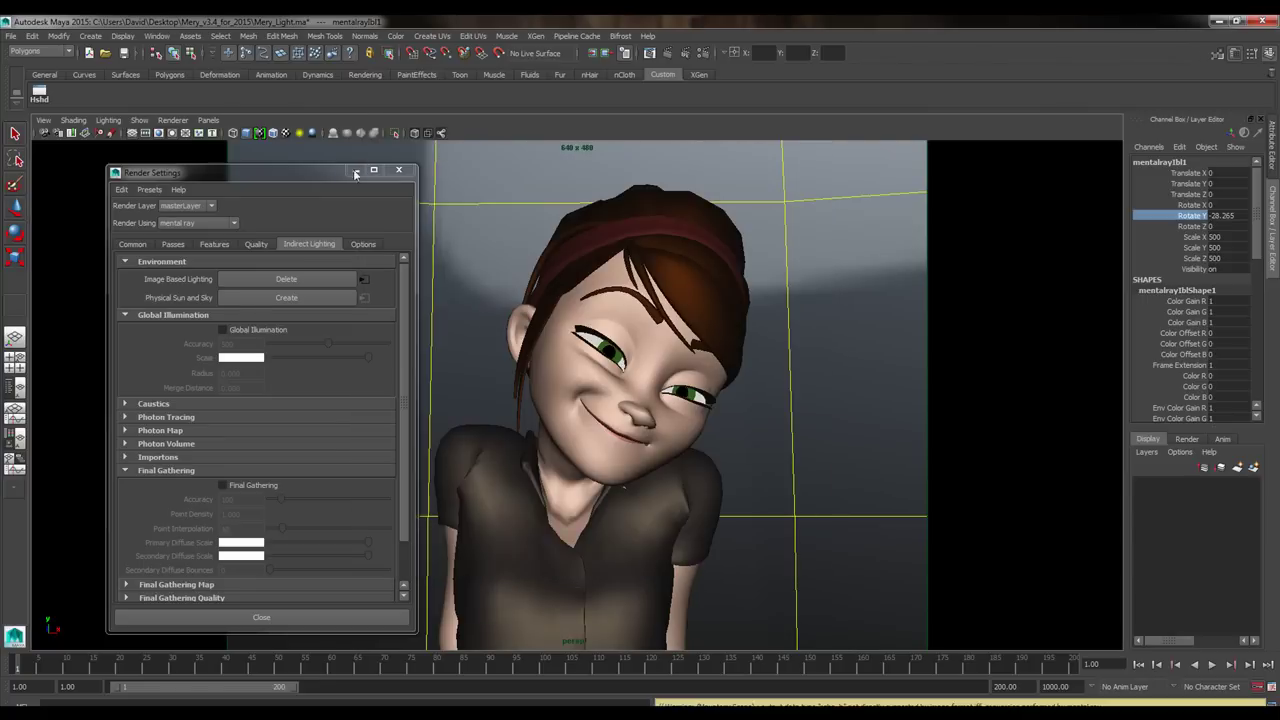
Turn on Emit Light for the image-based lighting node and render the frame again.
{"action": "left_click_drag", "start_coordinate": [264, 175], "coordinate": [648, 165]}
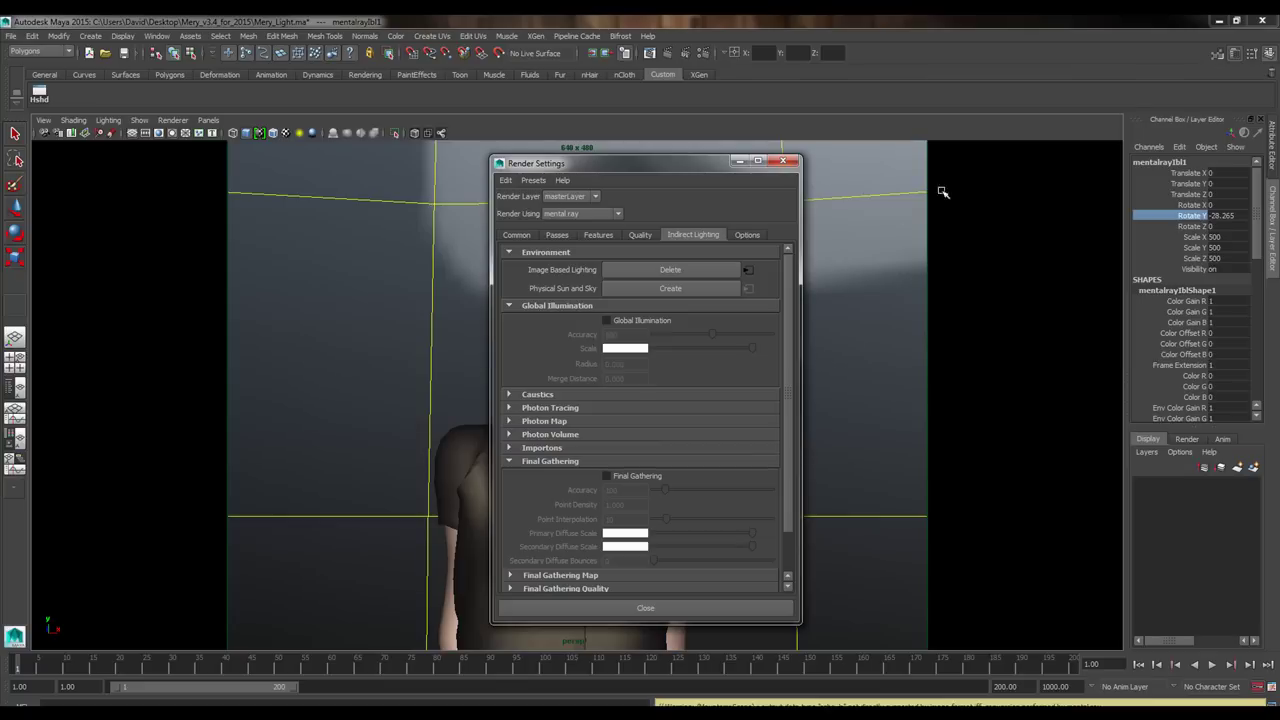
{"action": "left_click", "coordinate": [1273, 160]}
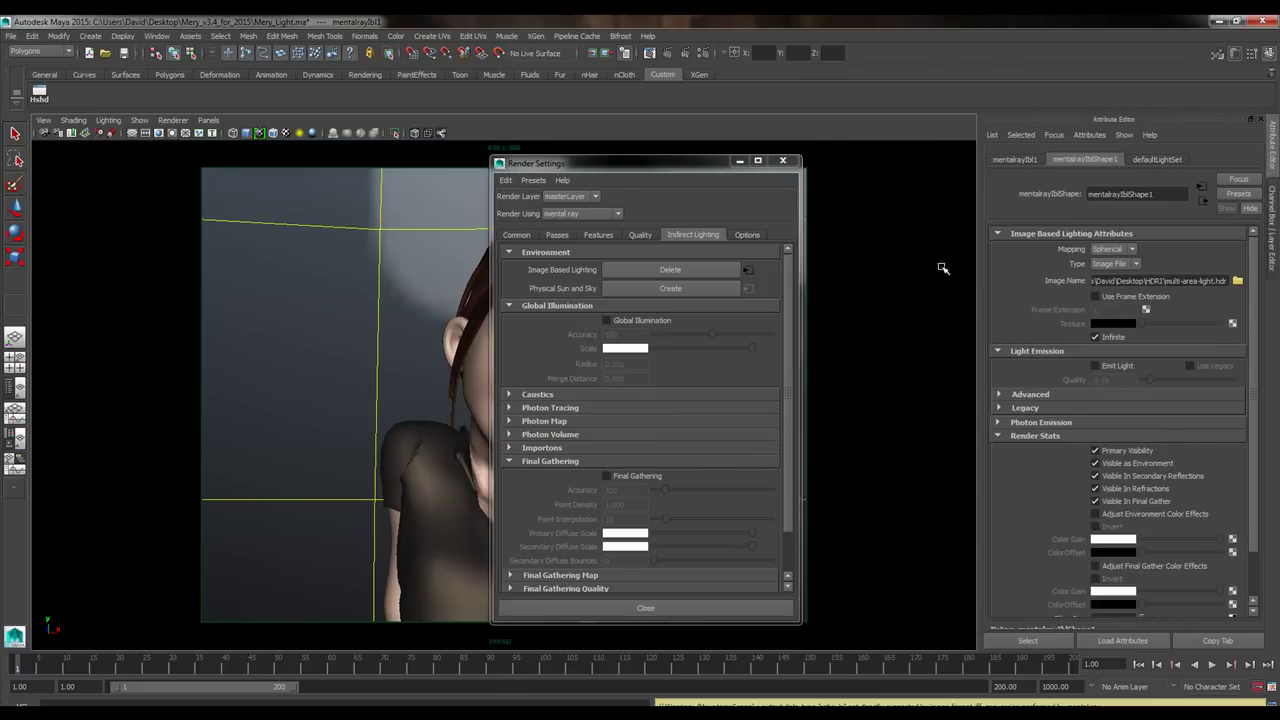
{"action": "left_click_drag", "start_coordinate": [656, 167], "coordinate": [254, 176]}
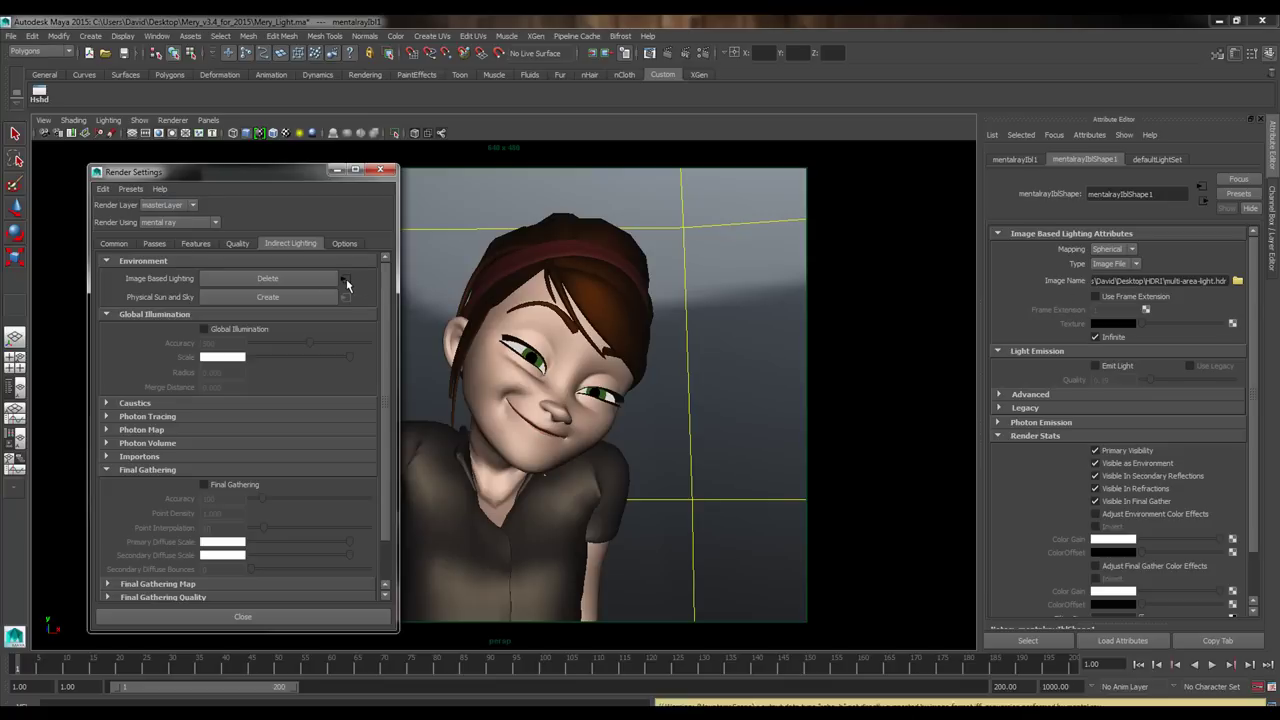
{"action": "left_click", "coordinate": [1117, 368]}
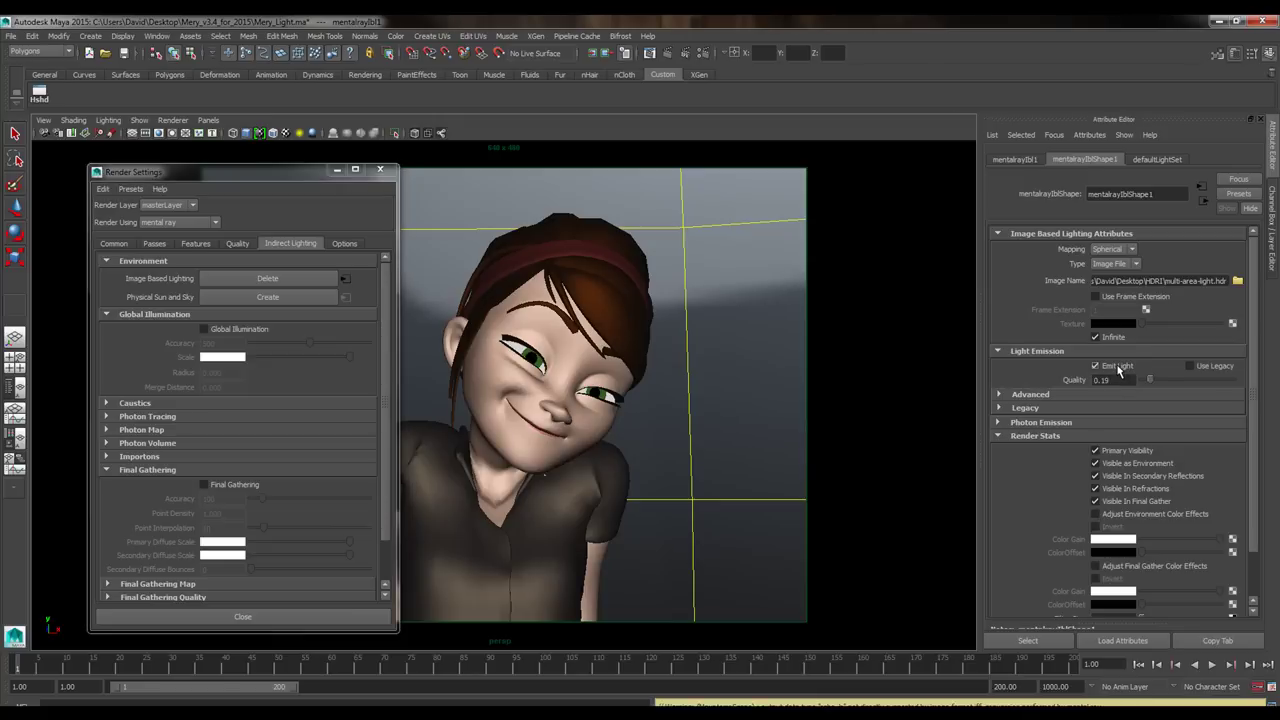
{"action": "left_click", "coordinate": [666, 52]}
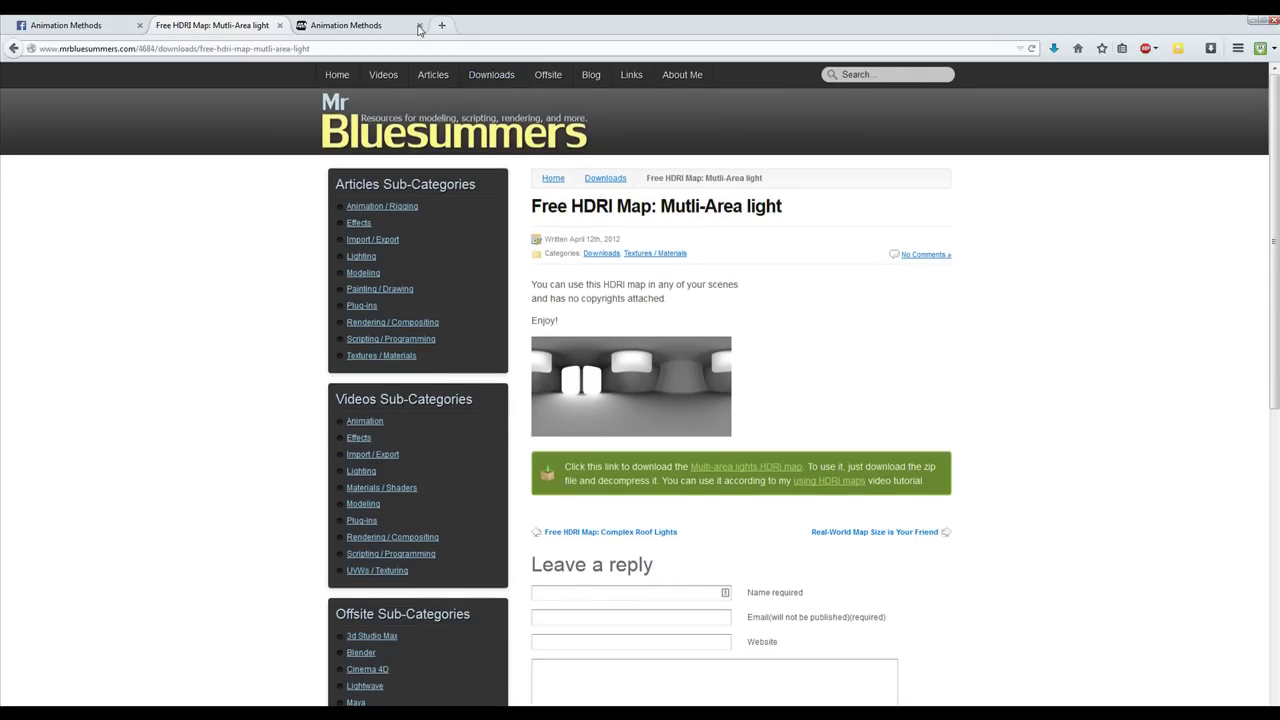
Switch to the web browser and view the Animation Methods website and its Facebook page.
{"action": "left_click", "coordinate": [360, 25]}
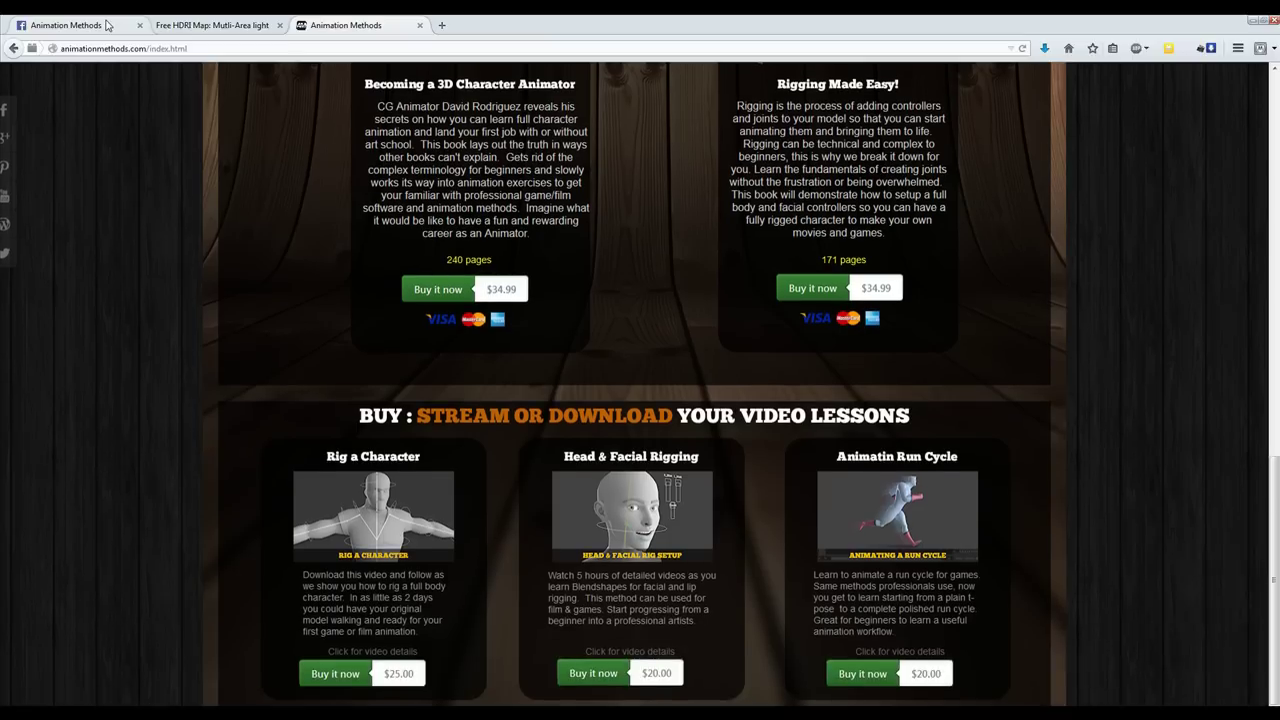
{"action": "left_click", "coordinate": [66, 25]}
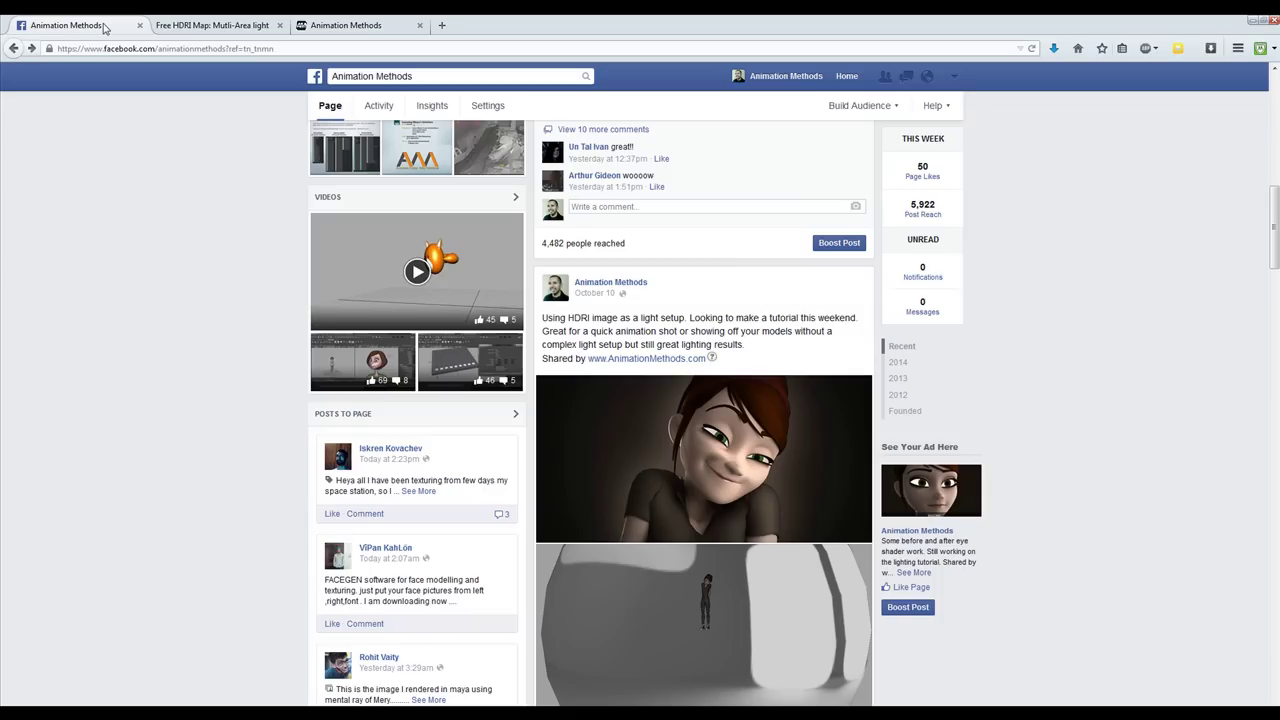
View the enlarged HDRI render photo in the October 10 Facebook post and switch back to Maya.
{"action": "scroll", "coordinate": [202, 230], "scroll_direction": "down", "scroll_amount": 1}
{"action": "left_click", "coordinate": [688, 558]}
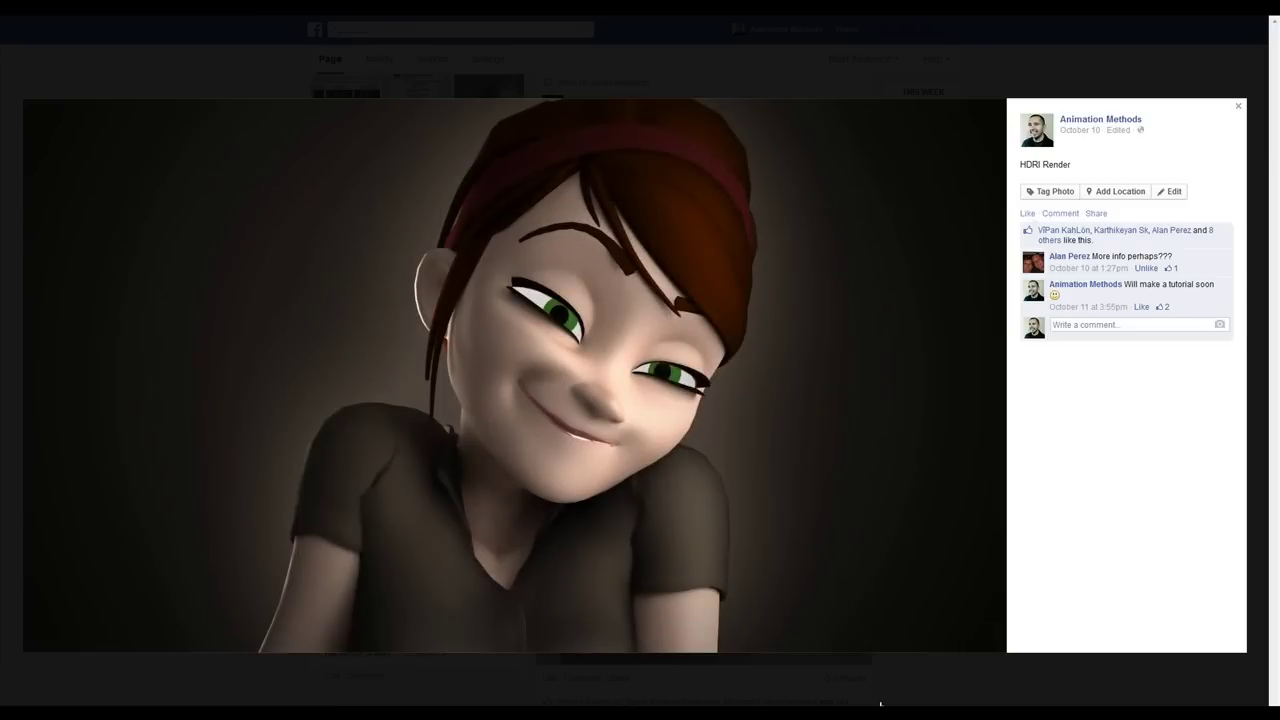
{"action": "left_click", "coordinate": [174, 697]}
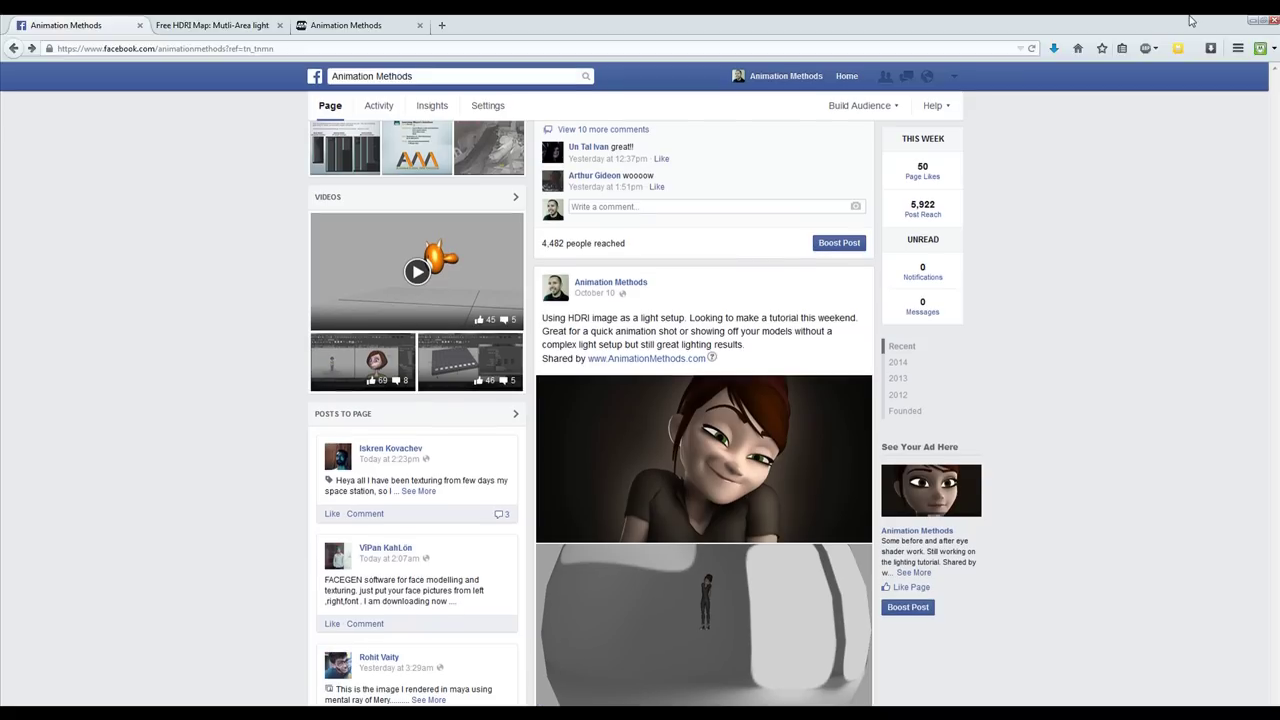
{"action": "left_click", "coordinate": [1252, 24]}
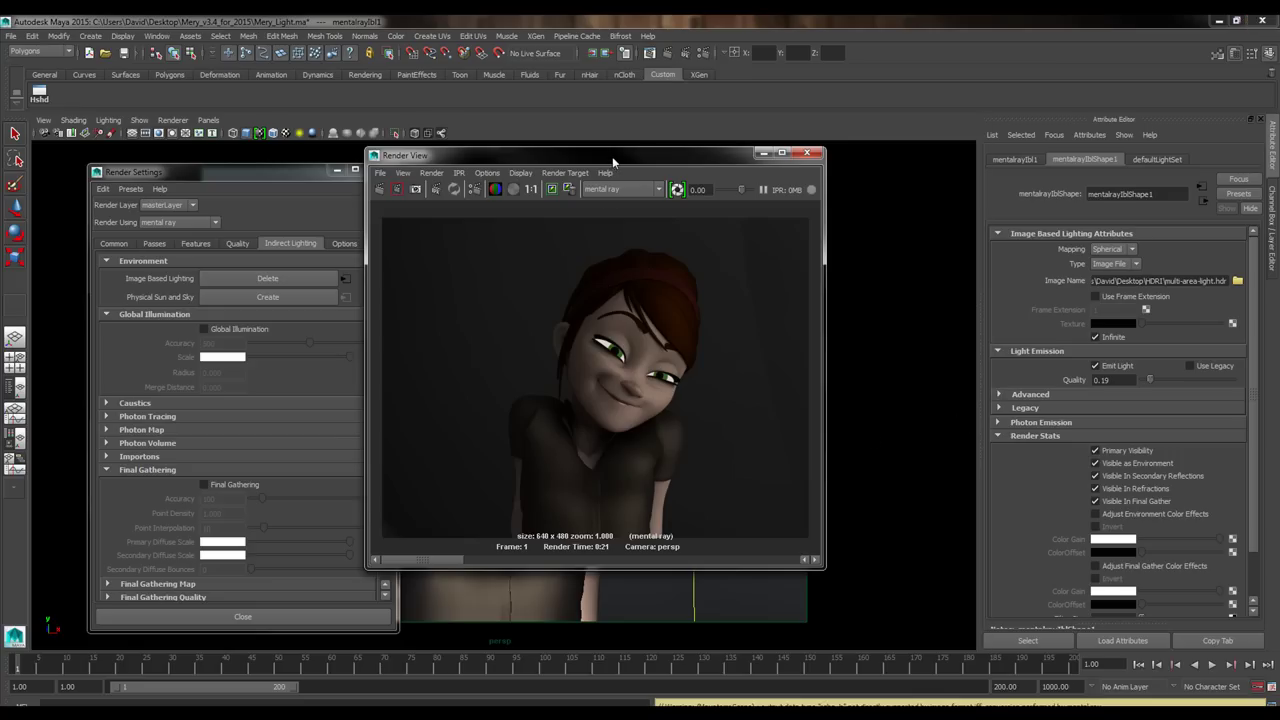
Put the Render View away, select the image-based lighting sphere and display its channel values.
{"action": "left_click_drag", "start_coordinate": [612, 156], "coordinate": [691, 176]}
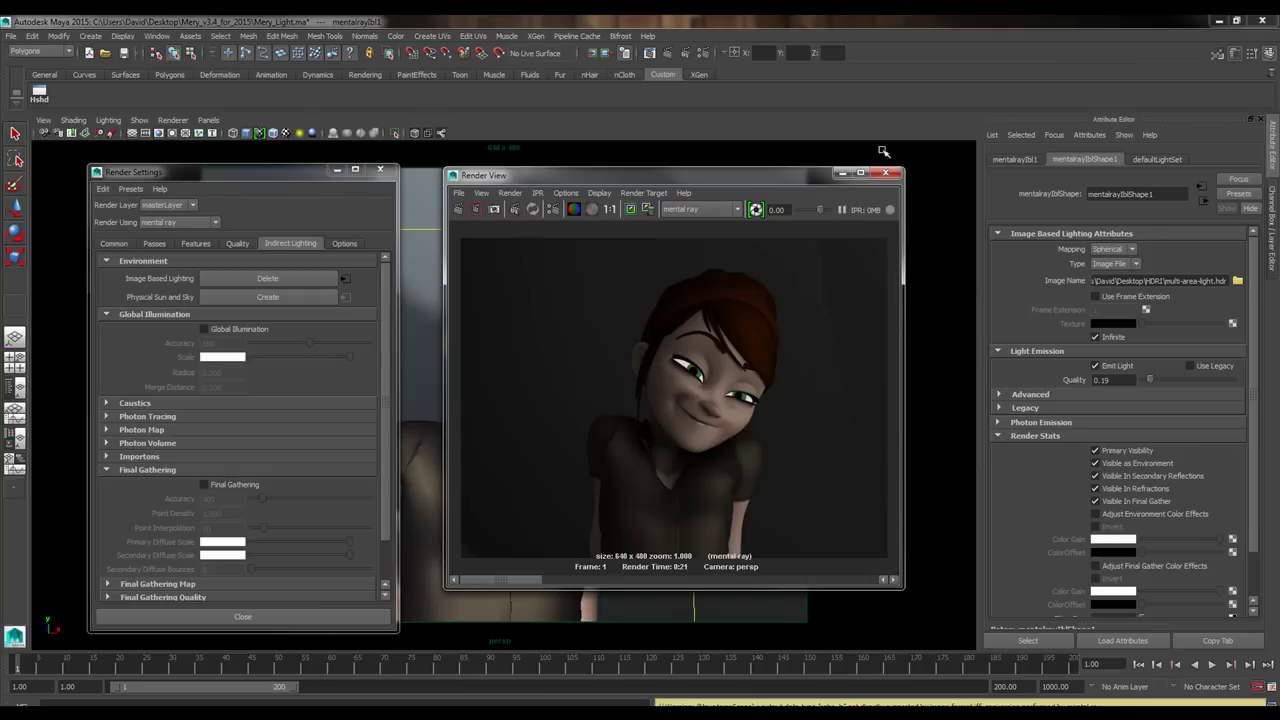
{"action": "left_click", "coordinate": [841, 174]}
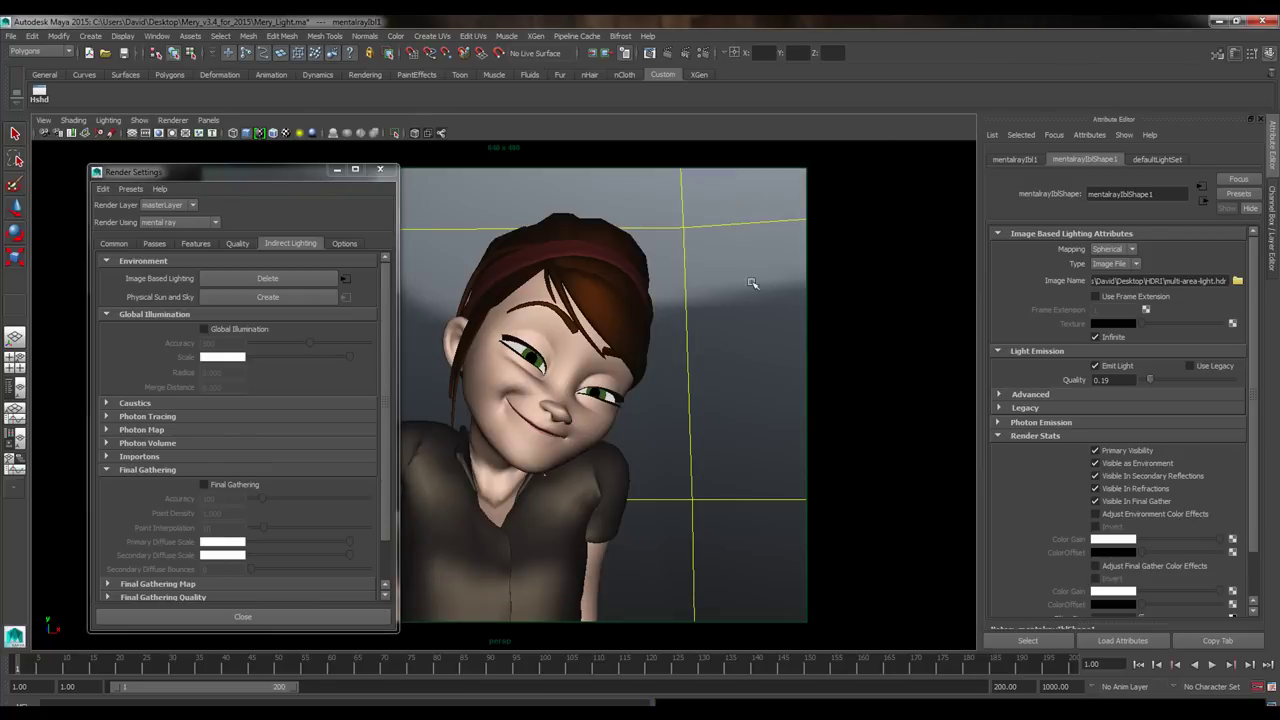
{"action": "scroll", "coordinate": [729, 477], "scroll_direction": "down", "scroll_amount": 10}
{"action": "left_click", "coordinate": [686, 466]}
{"action": "left_click_drag", "start_coordinate": [562, 378], "coordinate": [590, 508]}
{"action": "key", "text": "q"}
{"action": "left_click_drag", "start_coordinate": [547, 328], "coordinate": [598, 530]}
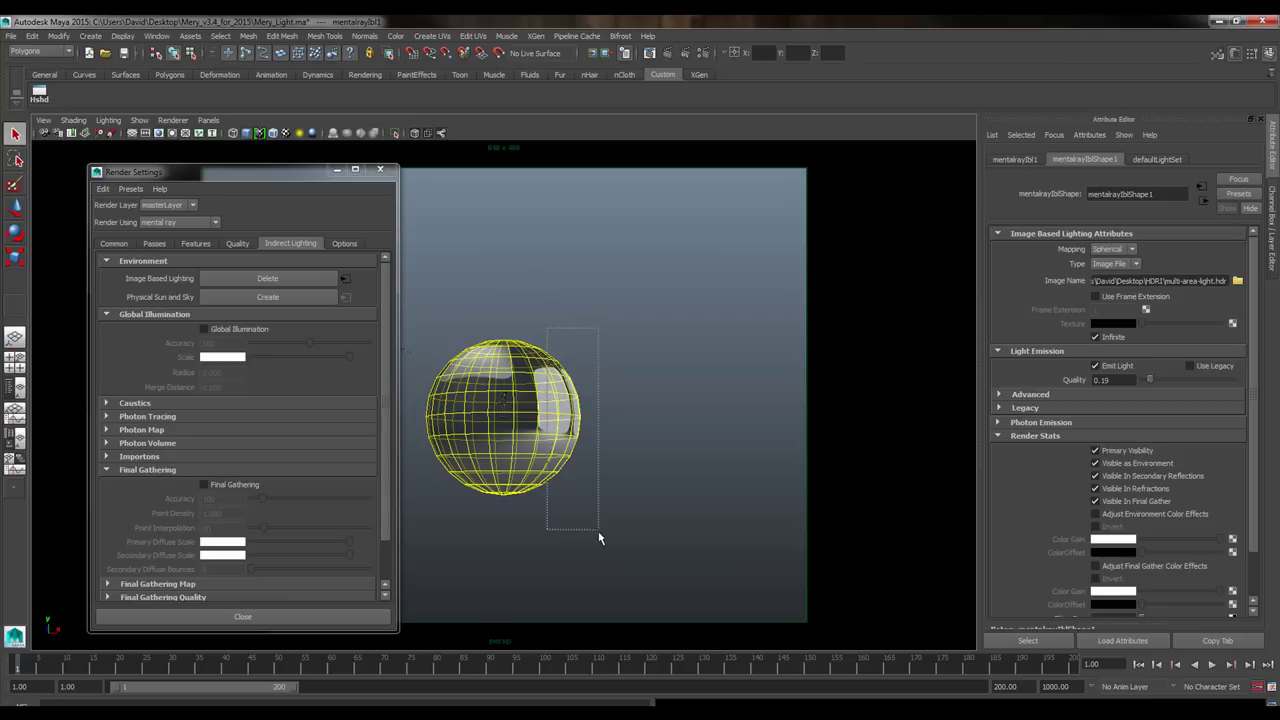
{"action": "left_click", "coordinate": [1274, 221]}
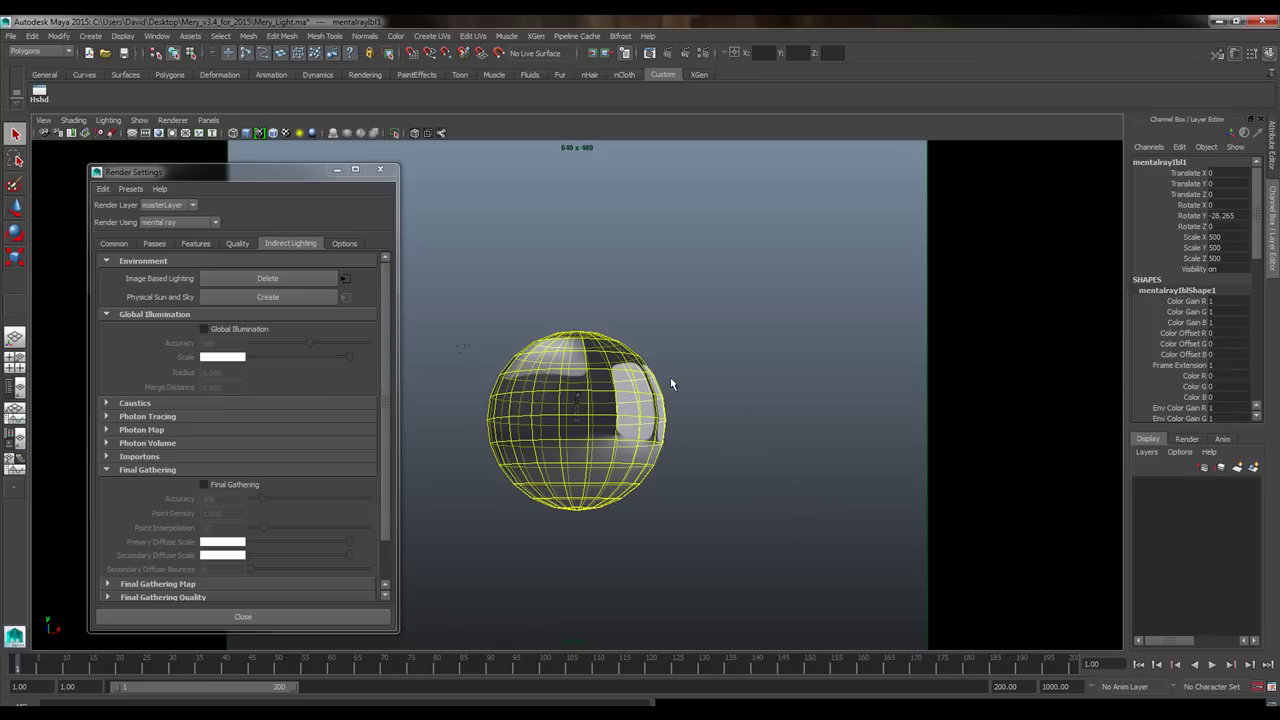
{"action": "left_click", "coordinate": [344, 279]}
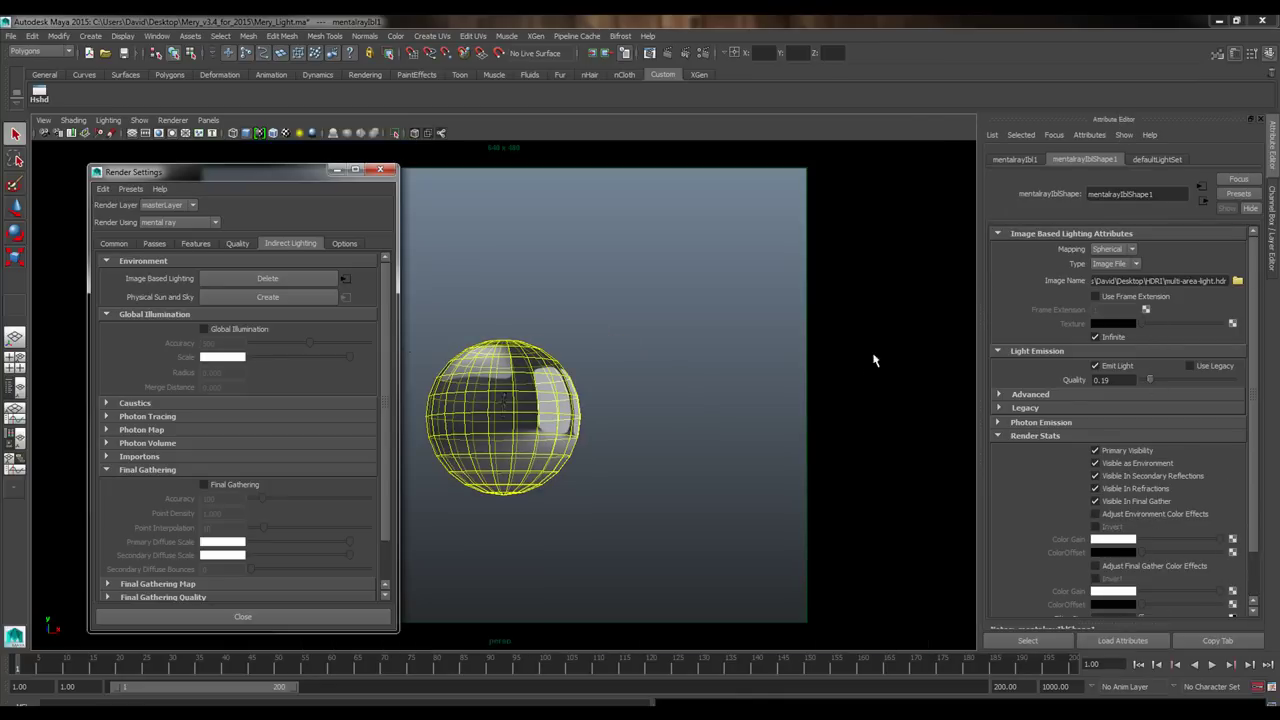
{"action": "left_click", "coordinate": [1274, 224]}
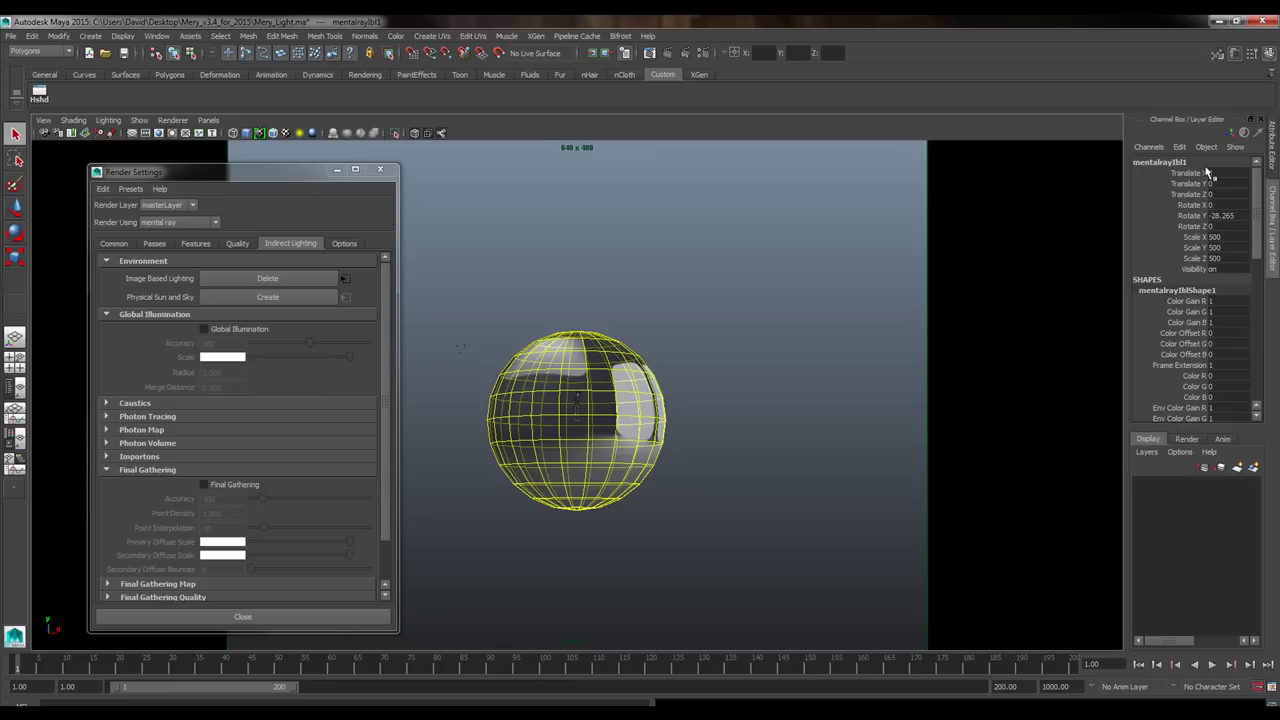
Set Color Gain R, G and B of the image-based lighting shape to 2.
{"action": "left_click_drag", "start_coordinate": [1206, 174], "coordinate": [1207, 272]}
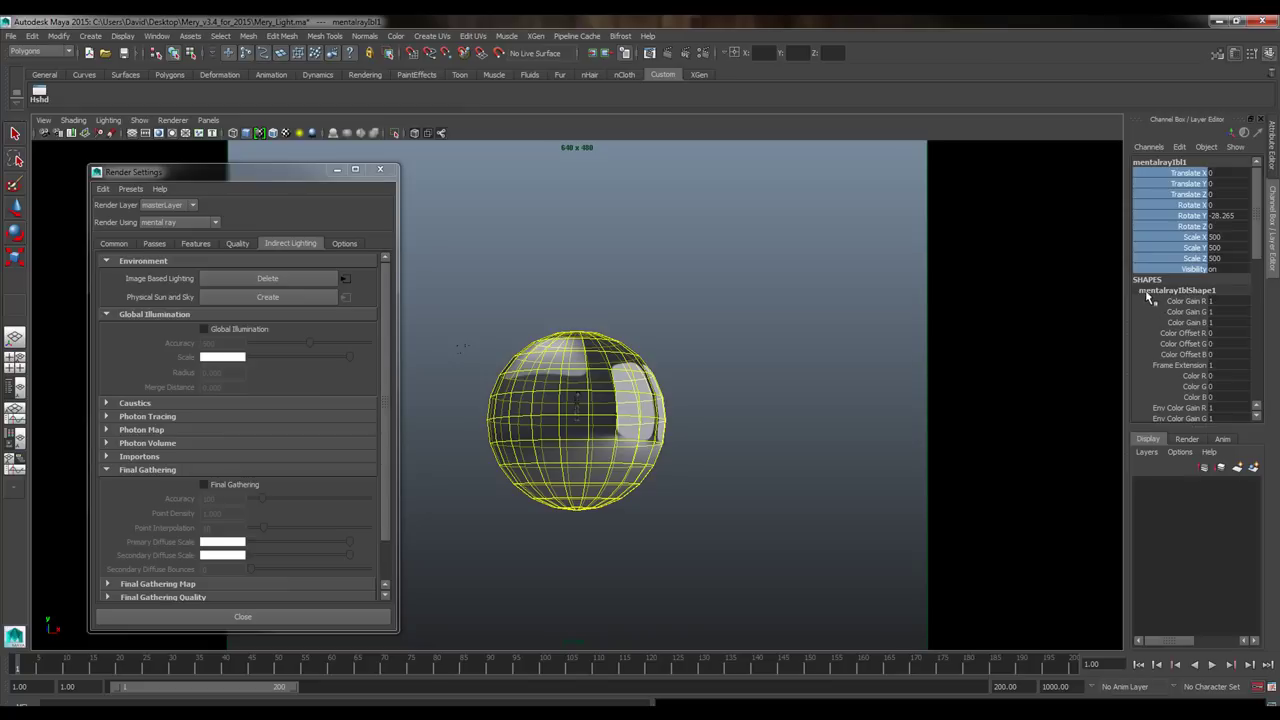
{"action": "left_click", "coordinate": [1188, 302]}
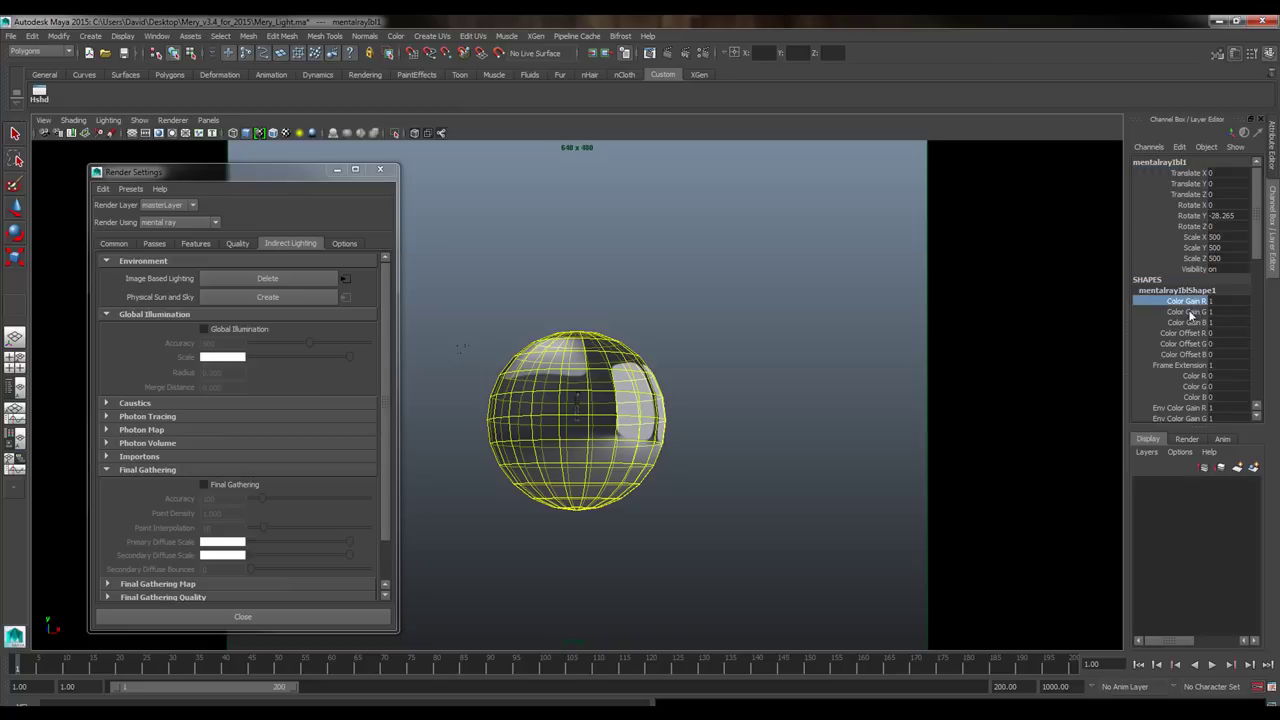
{"action": "left_click", "coordinate": [1190, 322], "text": "shift"}
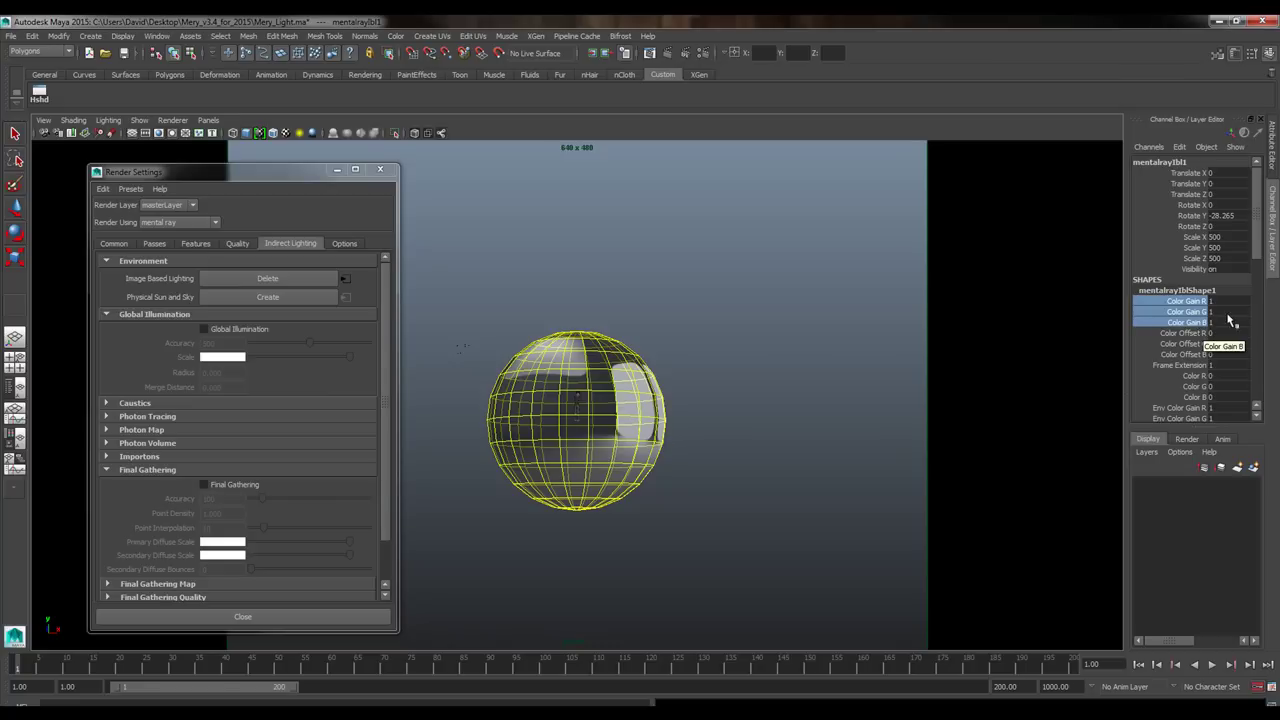
{"action": "left_click", "coordinate": [1221, 302]}
{"action": "left_click_drag", "start_coordinate": [1221, 305], "coordinate": [1226, 321]}
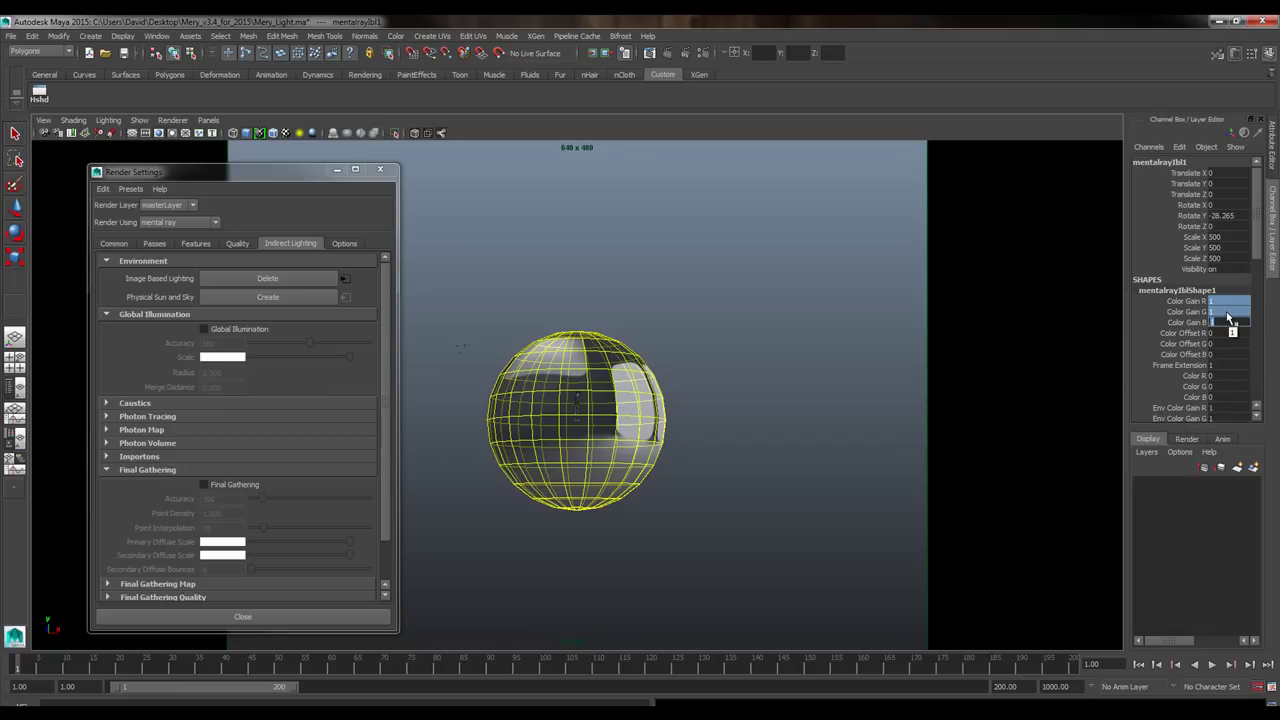
{"action": "type", "text": "2"}
{"action": "key", "text": "Return"}
{"action": "left_click", "coordinate": [778, 416]}
{"action": "left_click", "coordinate": [635, 402]}
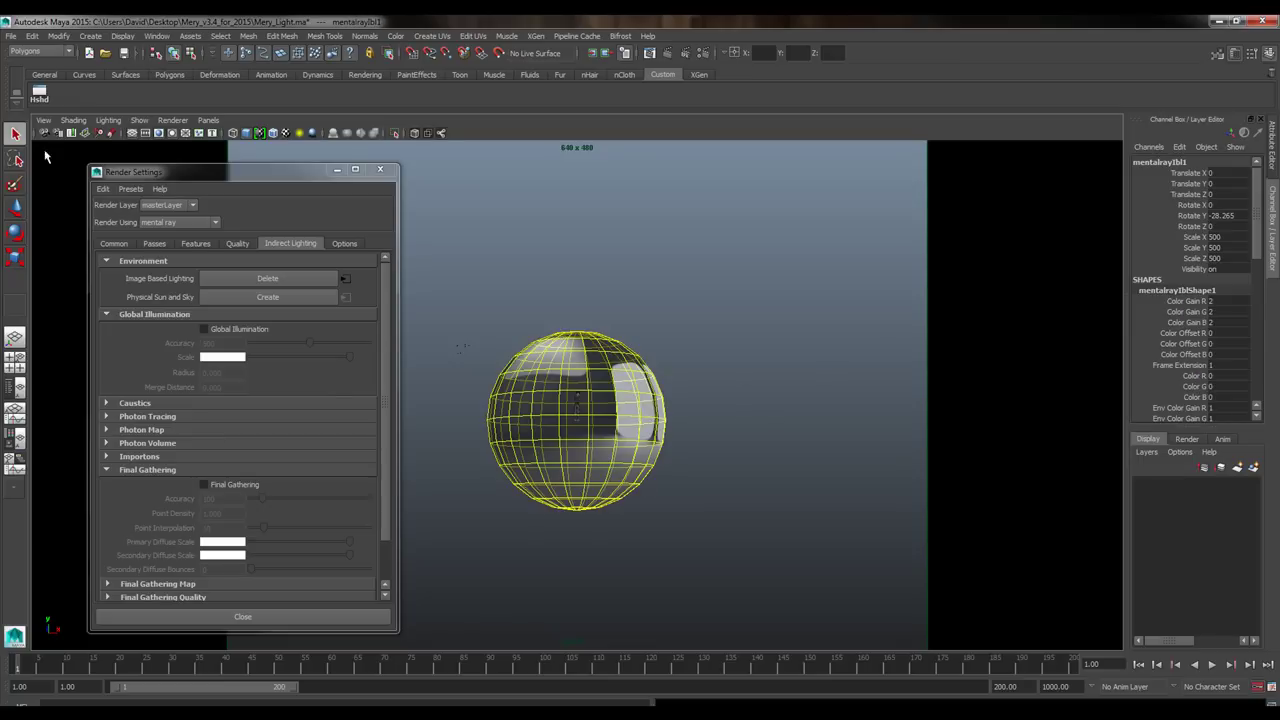
Return to the bookmarked close-up view of the character and render the frame.
{"action": "left_click", "coordinate": [71, 133]}
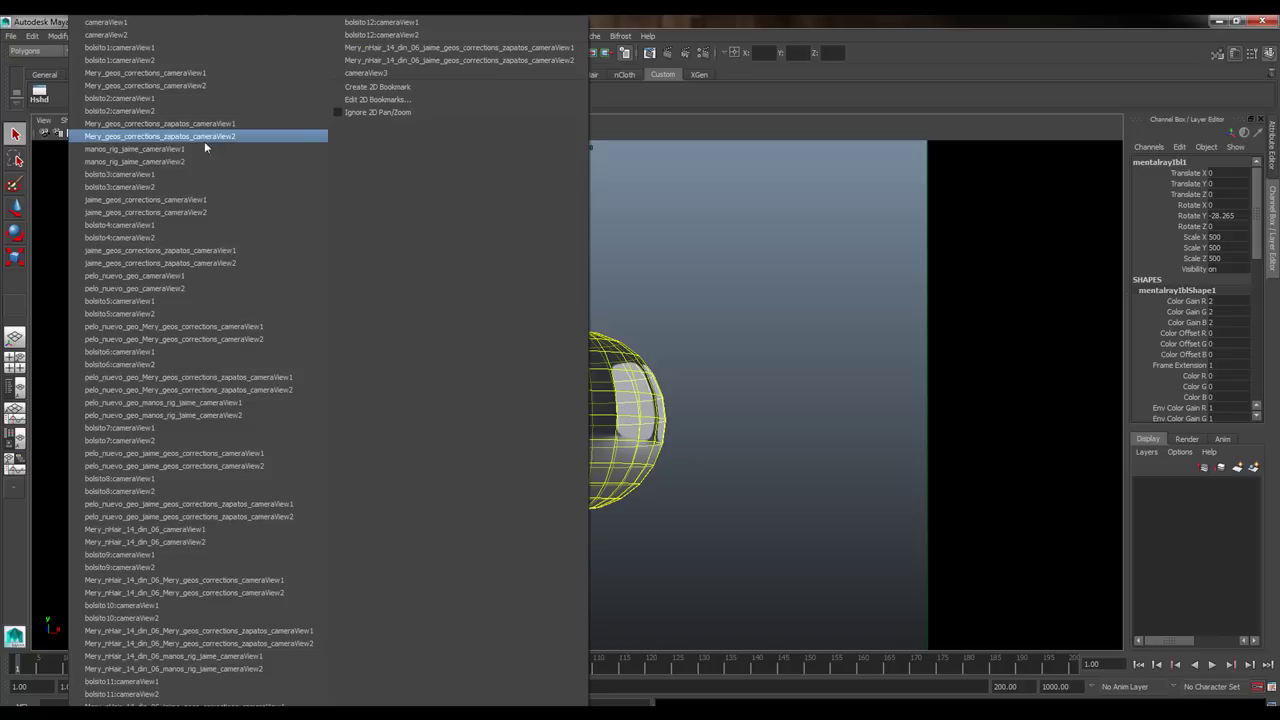
{"action": "left_click", "coordinate": [396, 84]}
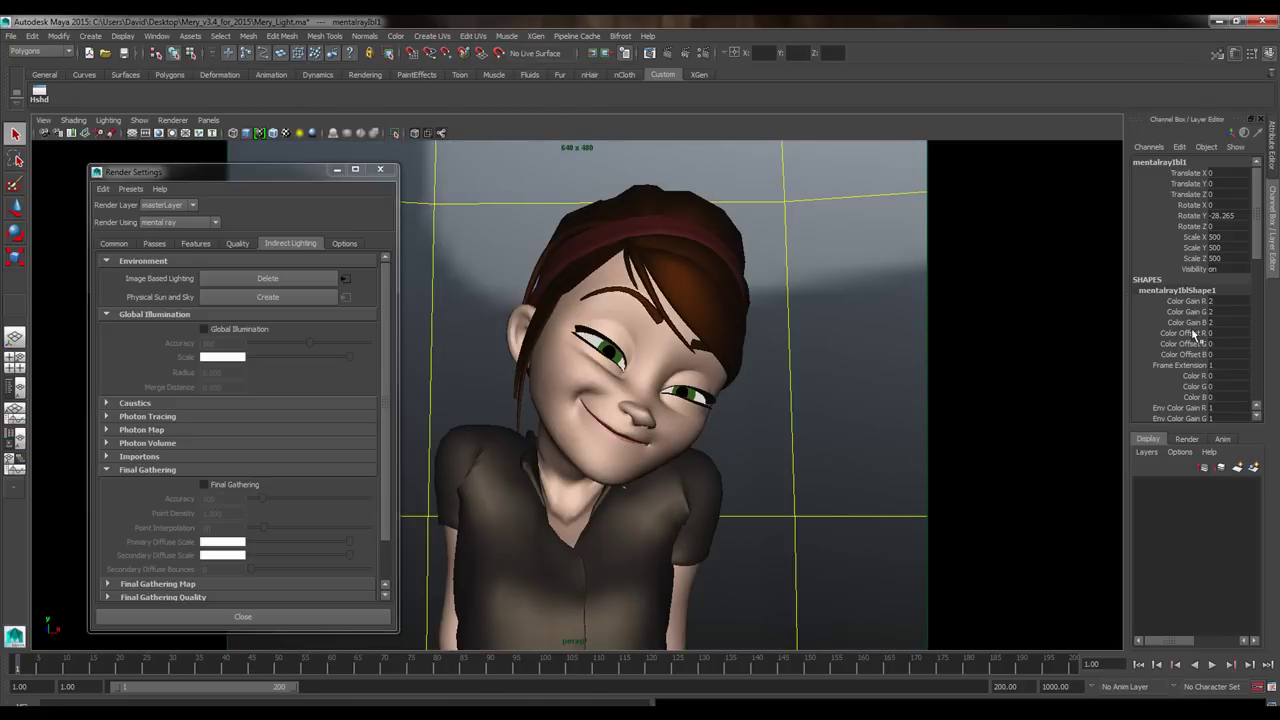
{"action": "left_click", "coordinate": [668, 54]}
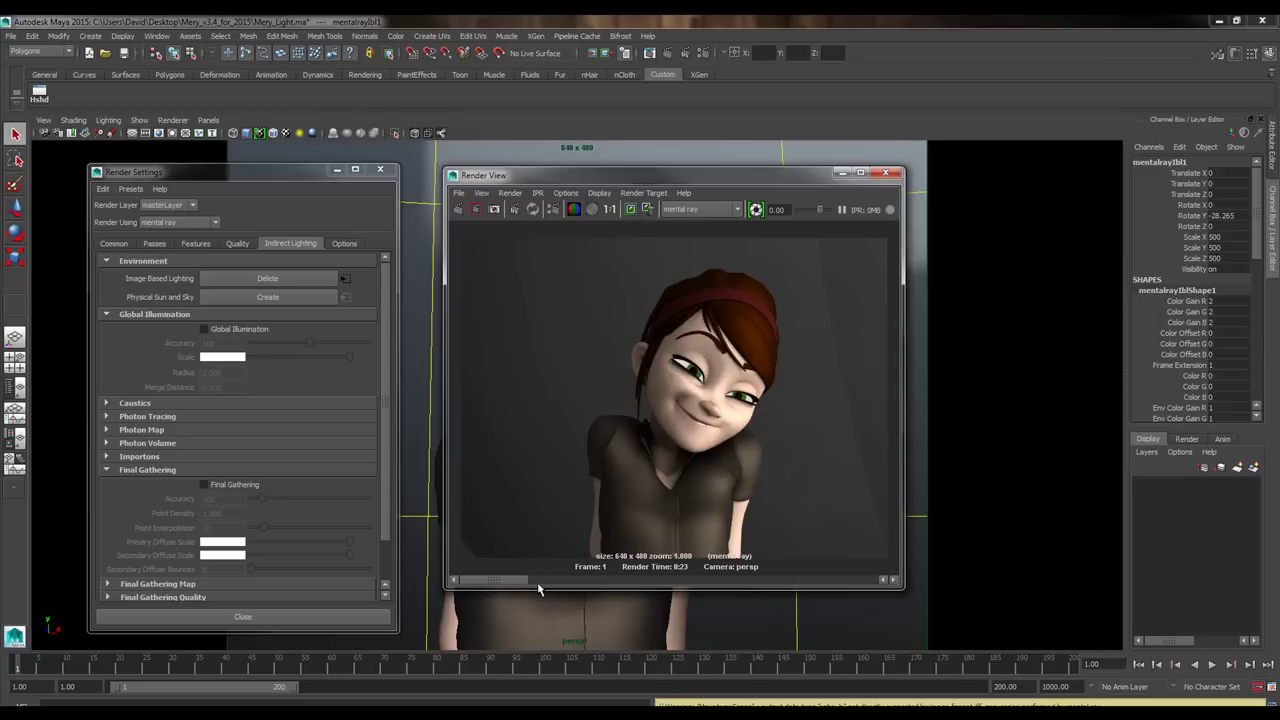
Remove two of the older kept renders and return to the newer one in the Render View.
{"action": "left_click_drag", "start_coordinate": [515, 580], "coordinate": [897, 601]}
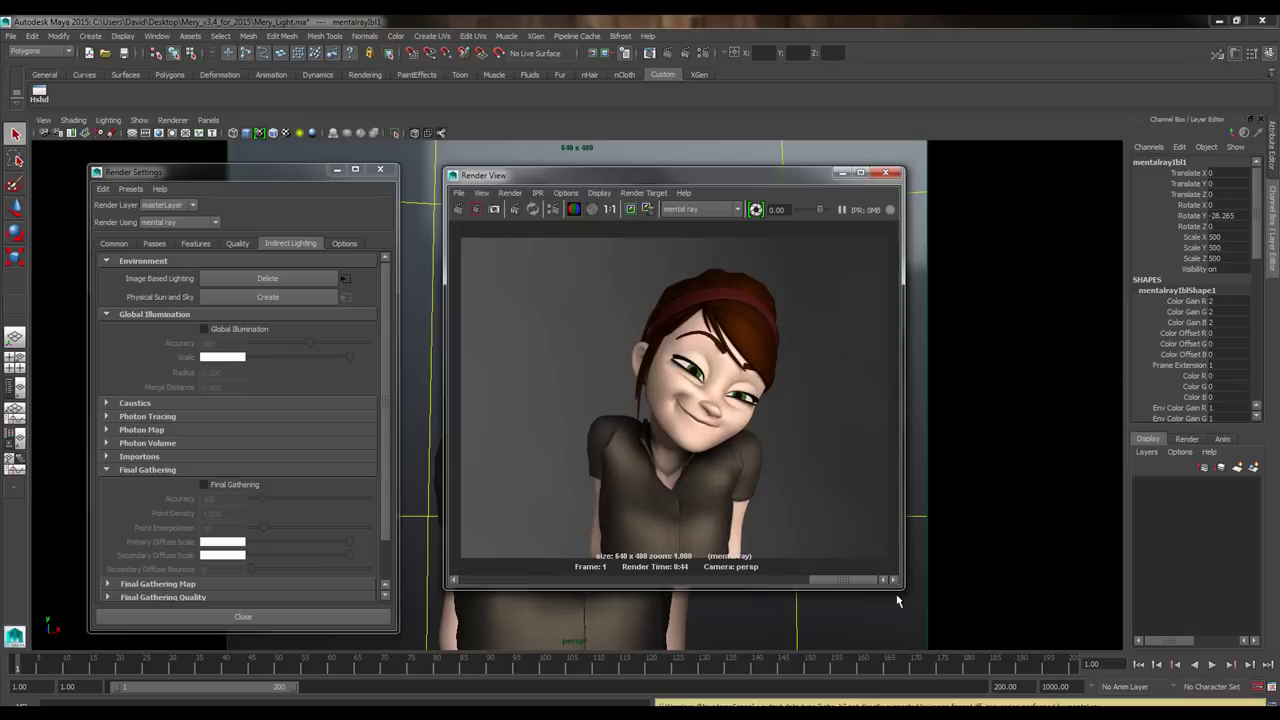
{"action": "left_click", "coordinate": [647, 210]}
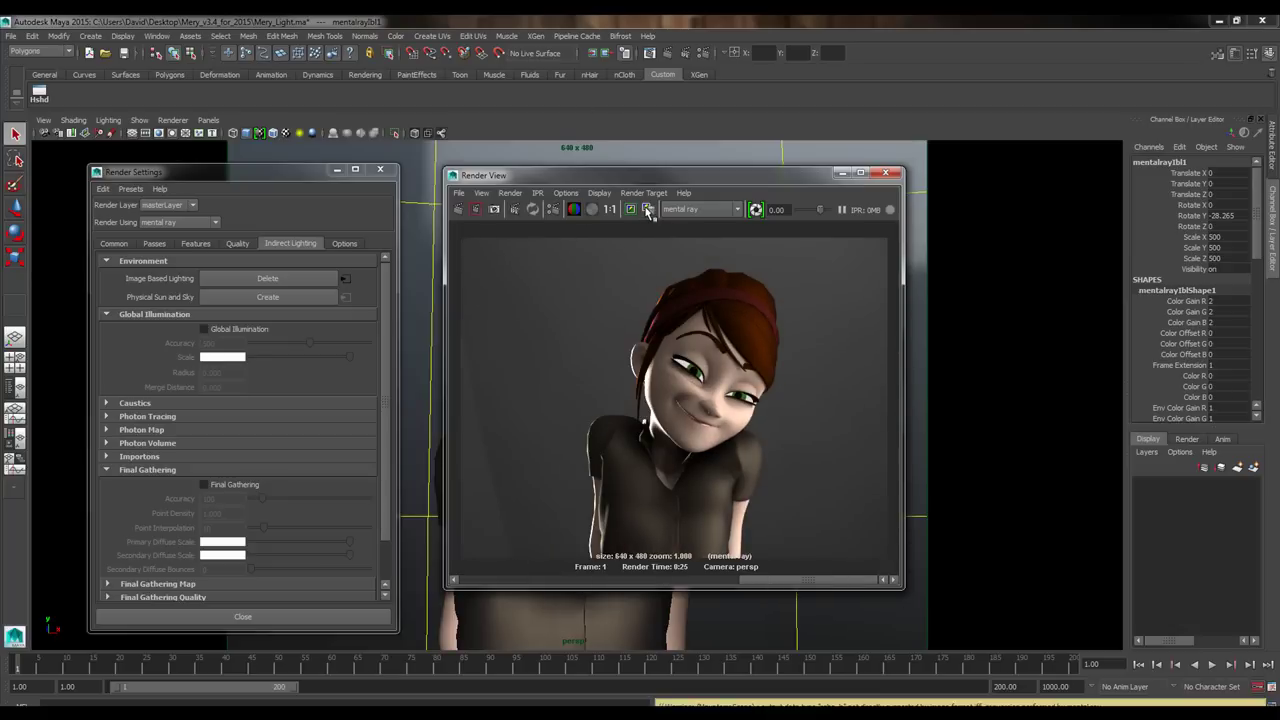
{"action": "left_click", "coordinate": [647, 210]}
{"action": "left_click_drag", "start_coordinate": [784, 585], "coordinate": [620, 594]}
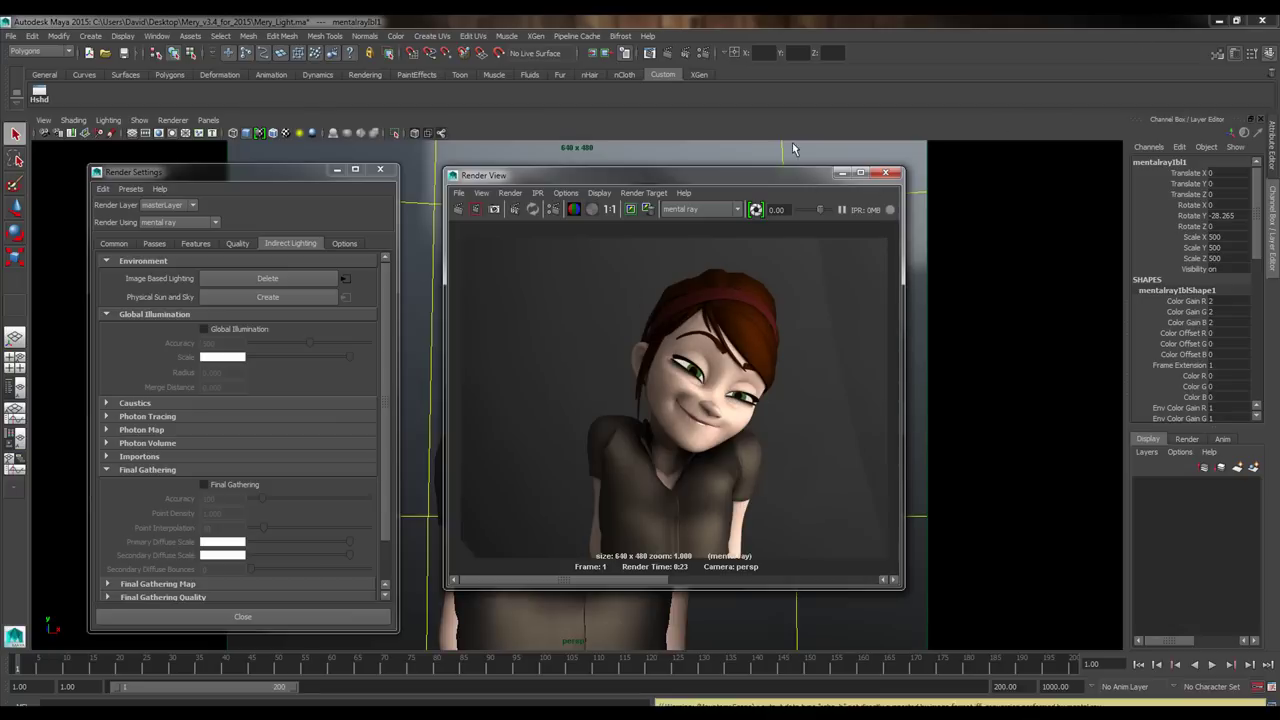
Move the Render View aside and examine the lighting node's attributes, especially its HDRI image path and light emission Quality.
{"action": "left_click_drag", "start_coordinate": [771, 176], "coordinate": [313, 204]}
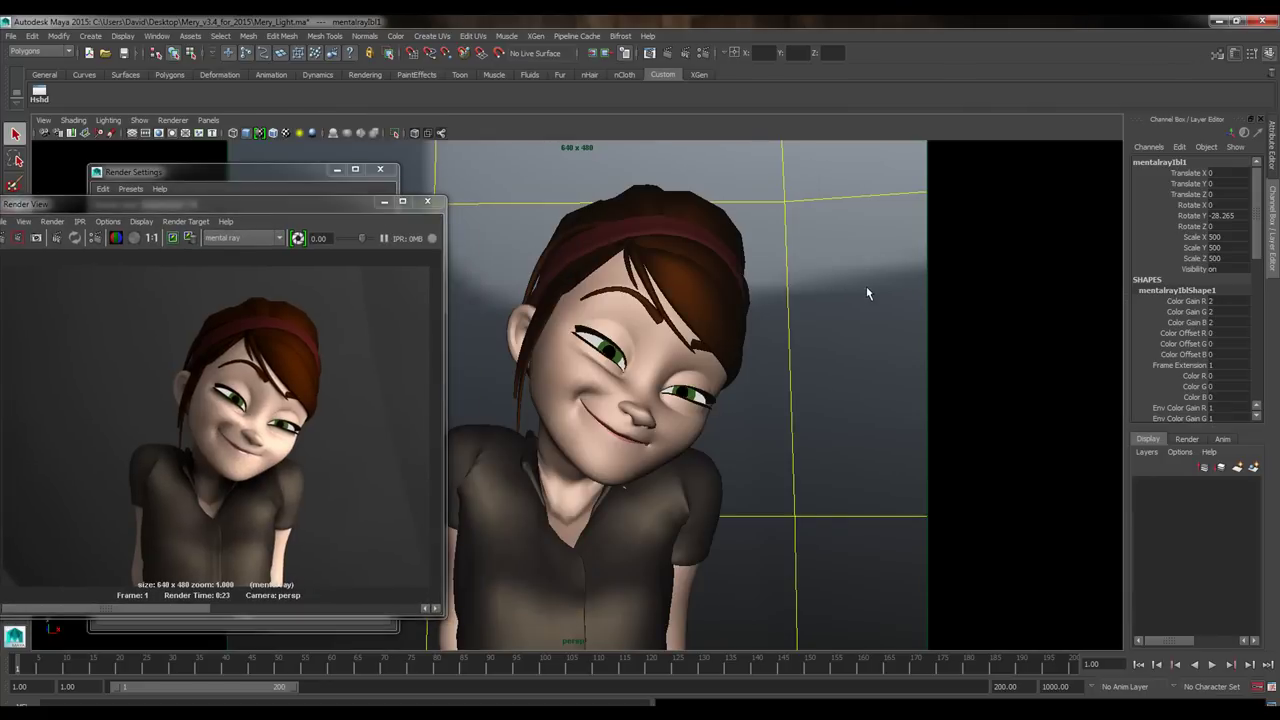
{"action": "left_click", "coordinate": [1275, 143]}
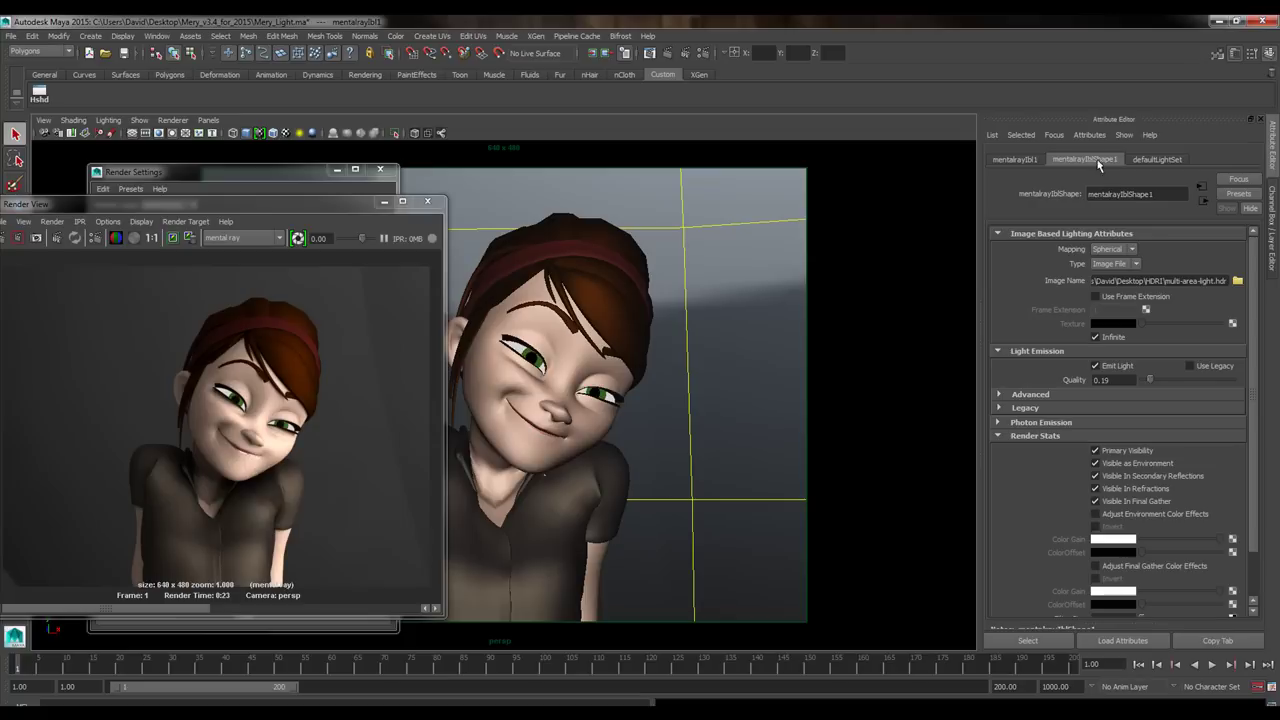
{"action": "left_click", "coordinate": [999, 160]}
{"action": "left_click", "coordinate": [1082, 160]}
{"action": "left_click", "coordinate": [1155, 160]}
{"action": "left_click", "coordinate": [1078, 162]}
{"action": "left_click", "coordinate": [1140, 281]}
{"action": "left_click_drag", "start_coordinate": [1140, 281], "coordinate": [1213, 281]}
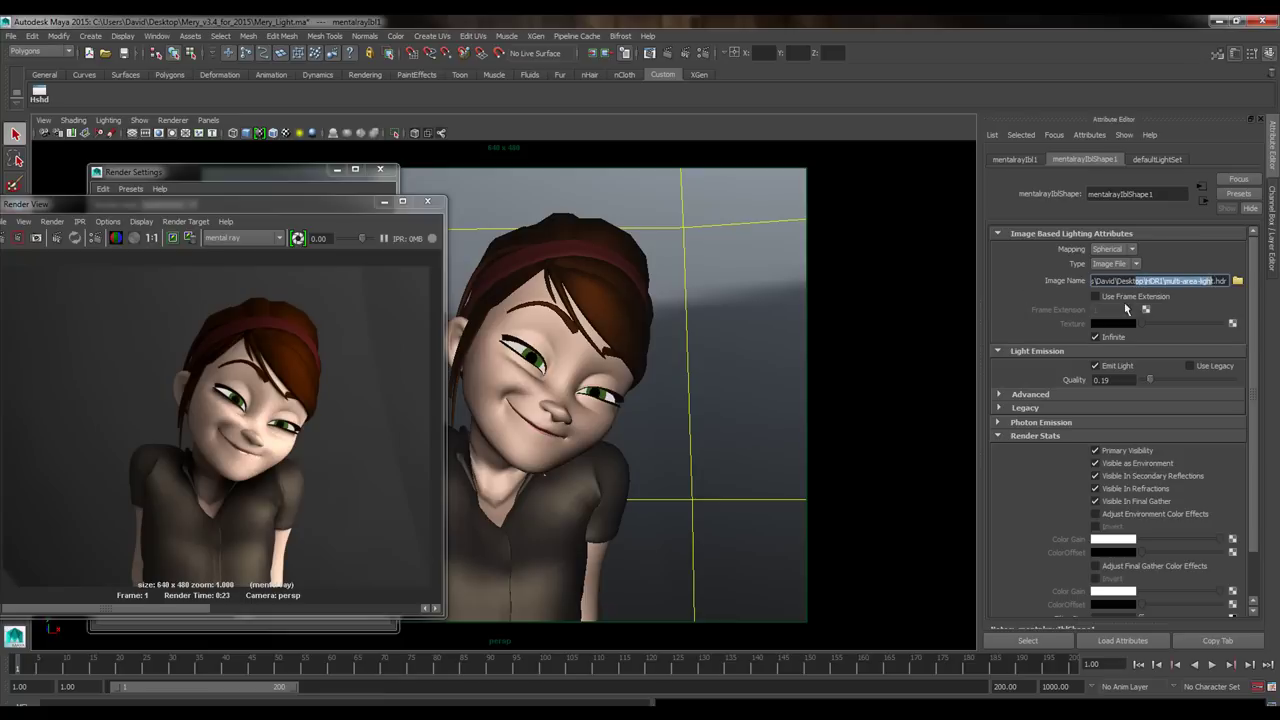
{"action": "left_click", "coordinate": [1216, 281]}
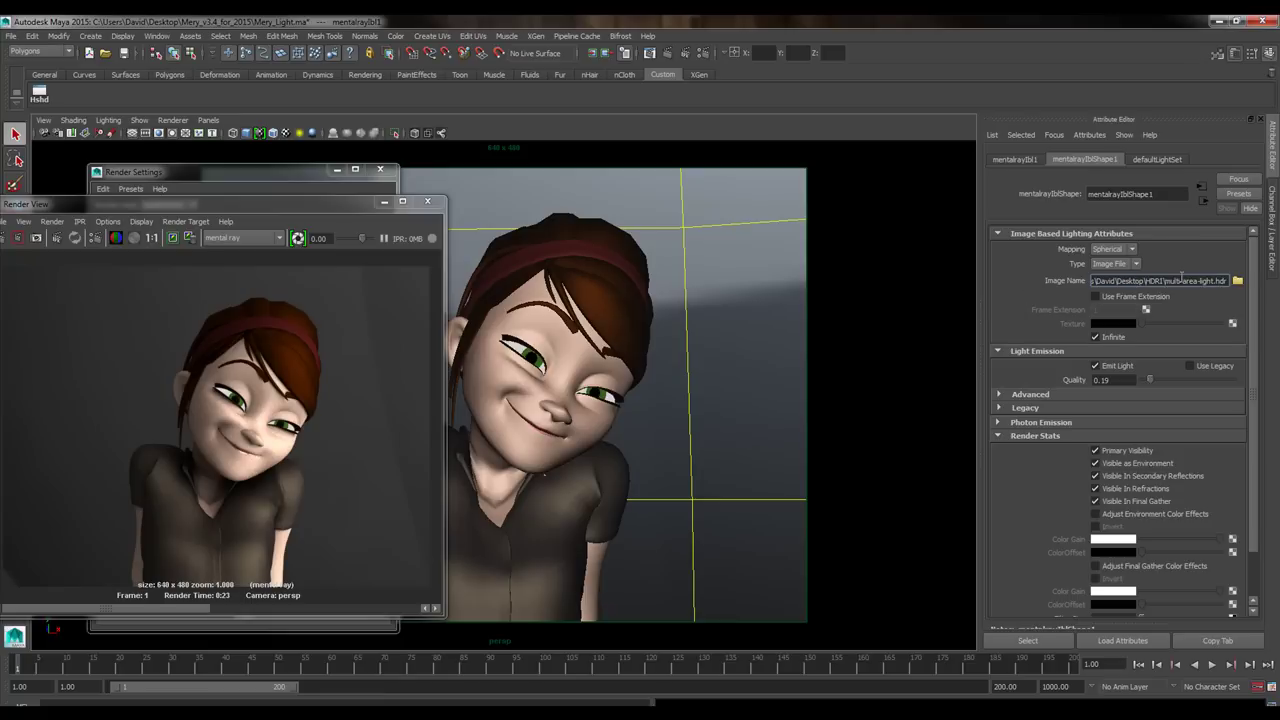
{"action": "double_click", "coordinate": [1118, 380]}
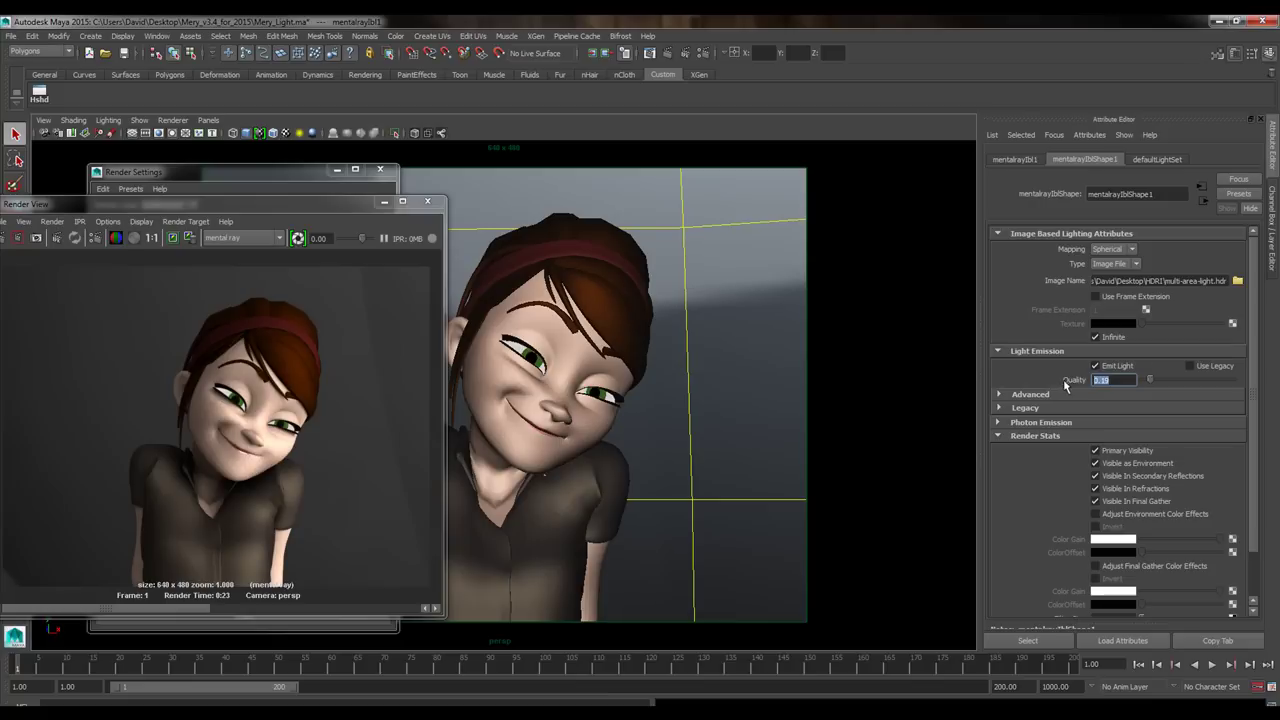
{"action": "left_click", "coordinate": [1128, 380]}
Raise the light emission Quality to 2.00 and test-render the frame.
{"action": "left_click_drag", "start_coordinate": [284, 206], "coordinate": [481, 183]}
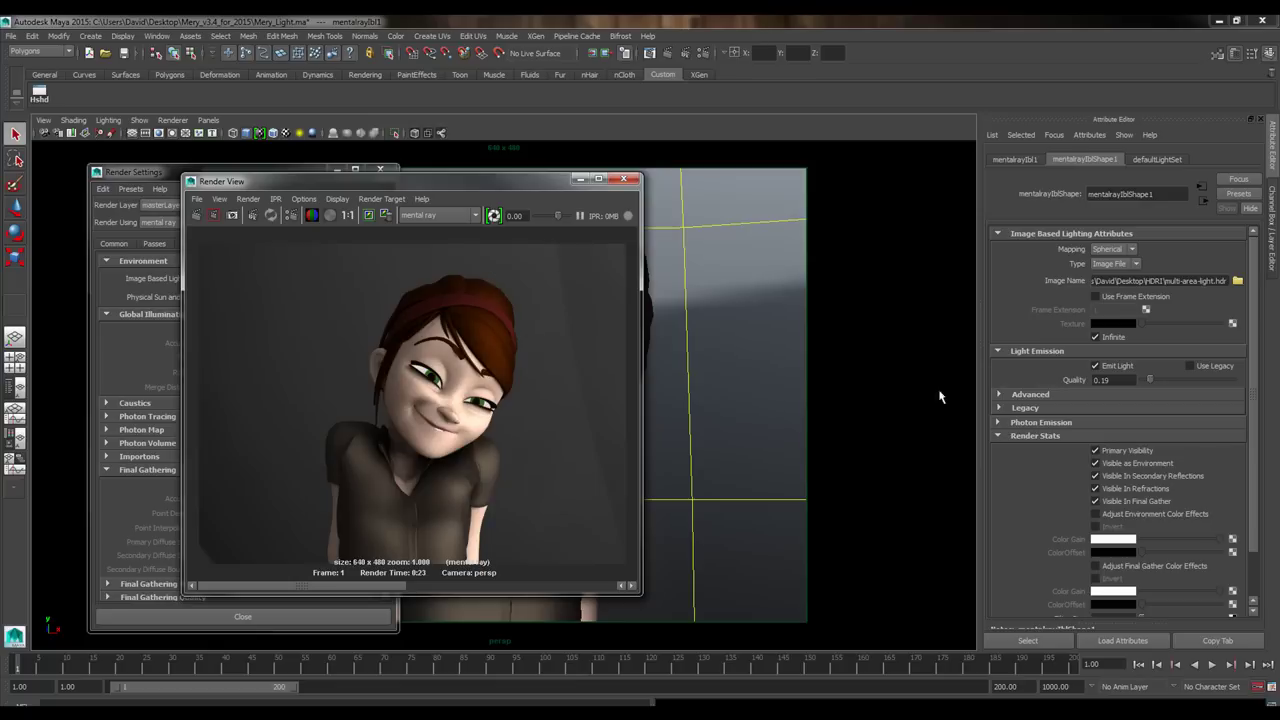
{"action": "left_click_drag", "start_coordinate": [1154, 378], "coordinate": [1247, 393]}
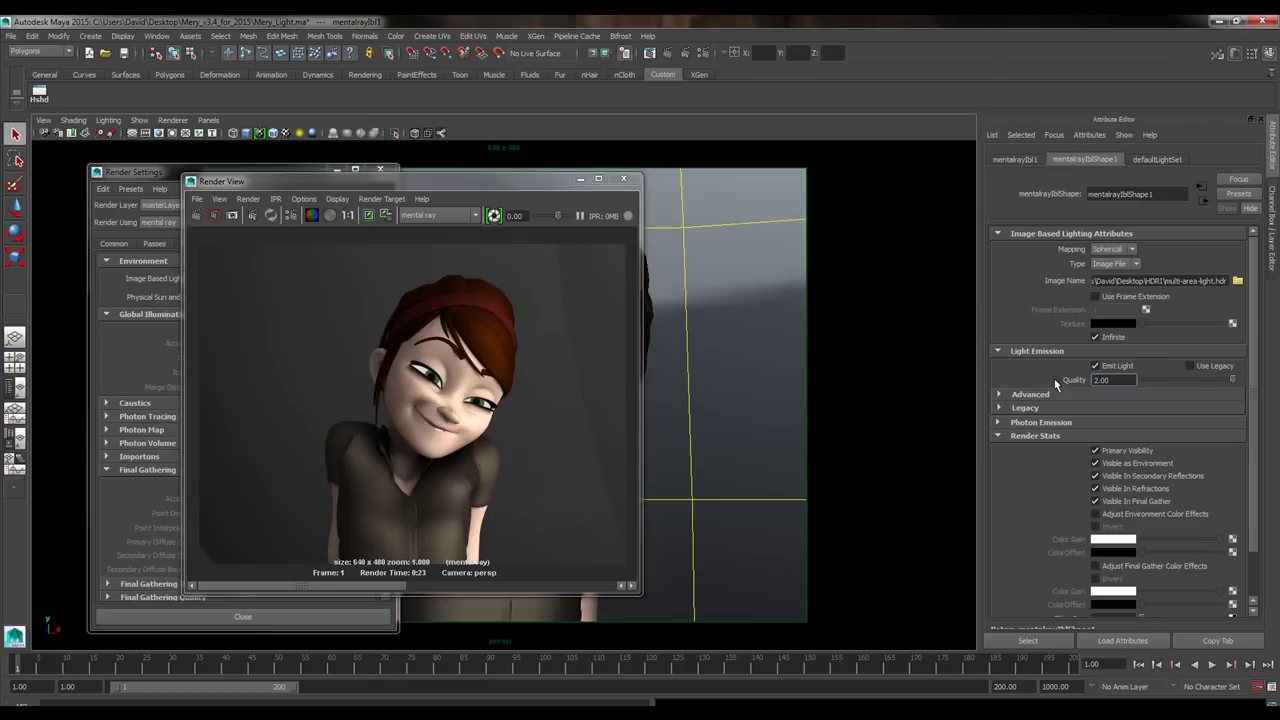
{"action": "left_click", "coordinate": [197, 216]}
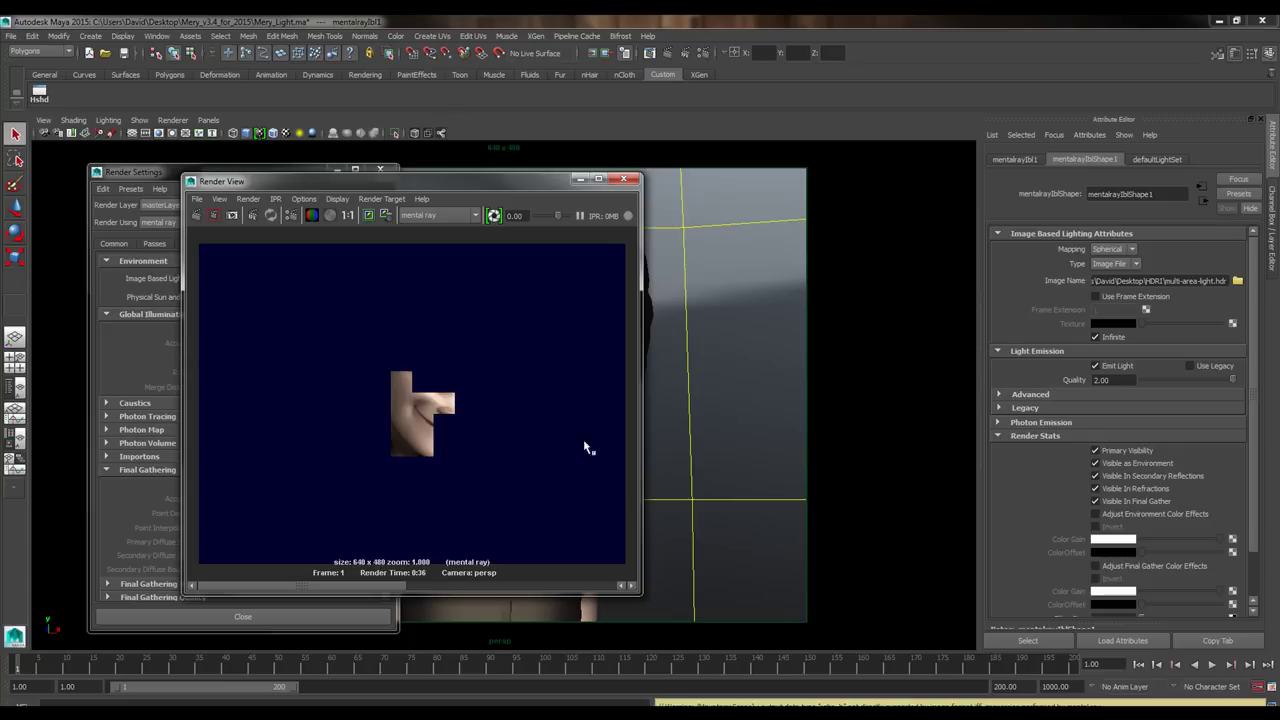
Lower the light emission Quality to 0.18 and render the frame again.
{"action": "left_click", "coordinate": [1178, 380]}
{"action": "left_click_drag", "start_coordinate": [495, 176], "coordinate": [465, 186]}
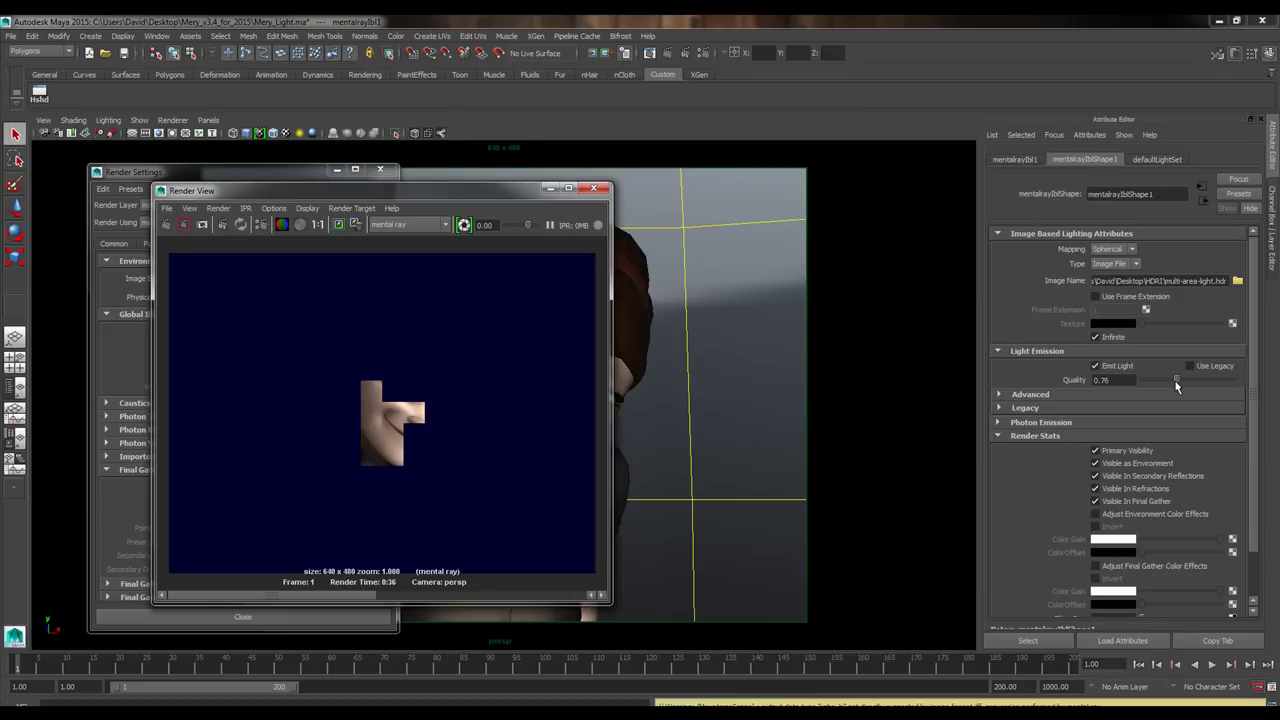
{"action": "left_click_drag", "start_coordinate": [1177, 385], "coordinate": [1150, 381]}
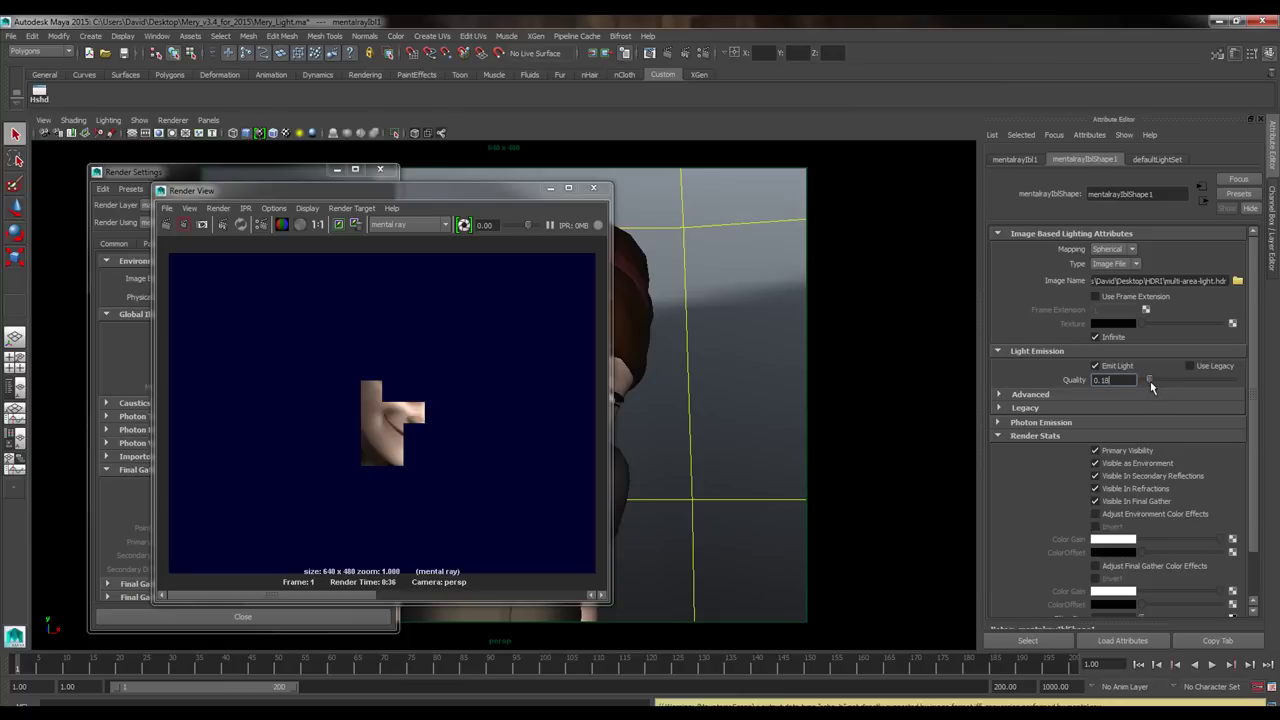
{"action": "left_click", "coordinate": [220, 228]}
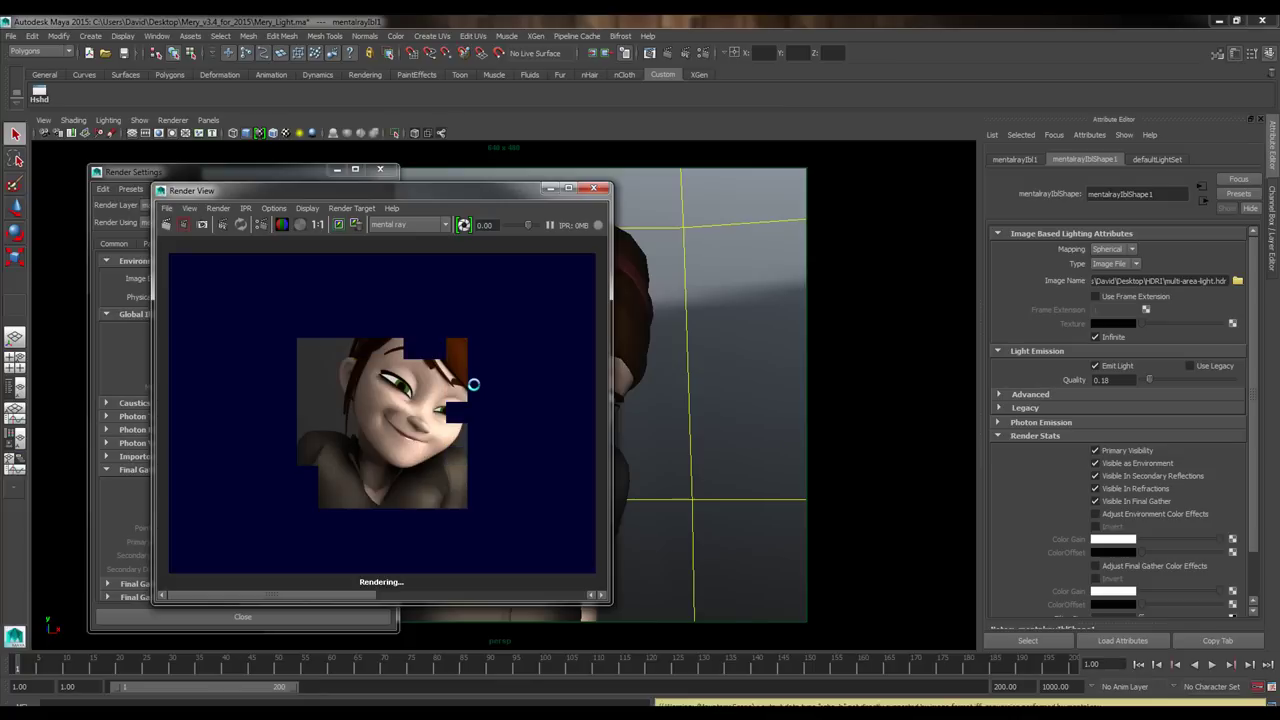
Close the Render View and Render Settings, and view the enlarged HDRI render photo on the Facebook page in the browser.
{"action": "left_click", "coordinate": [594, 190]}
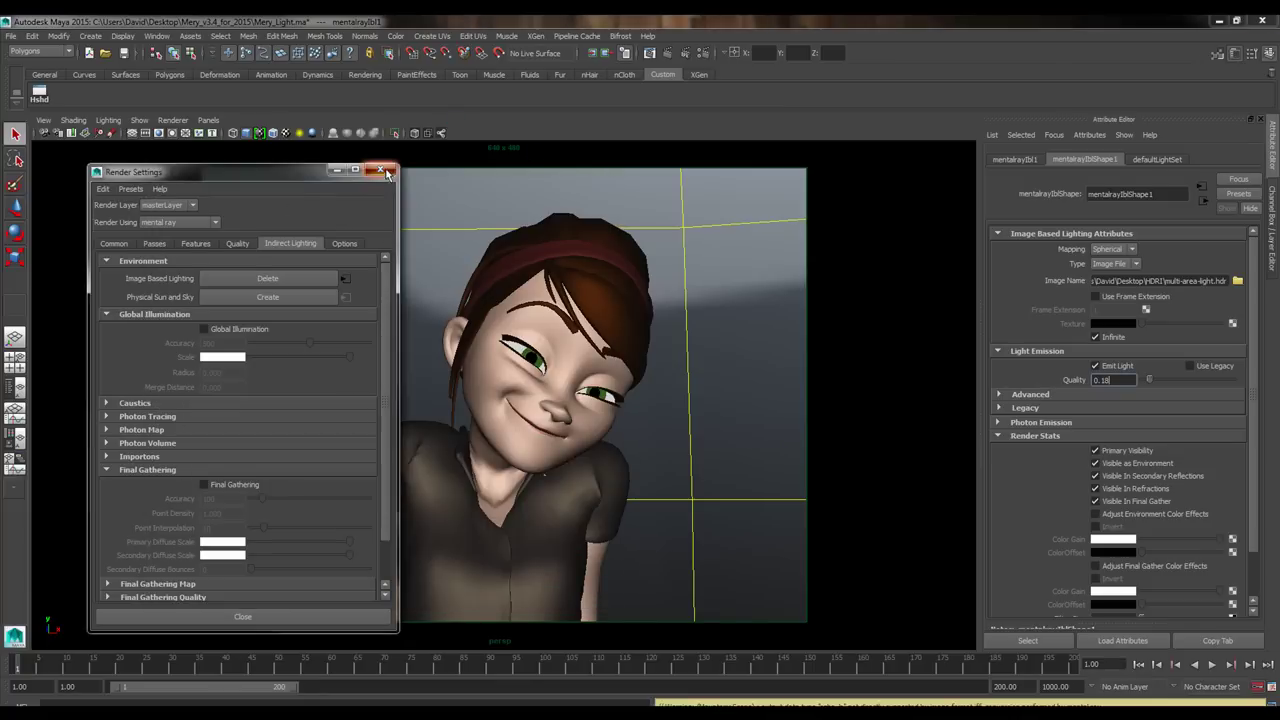
{"action": "left_click", "coordinate": [381, 171]}
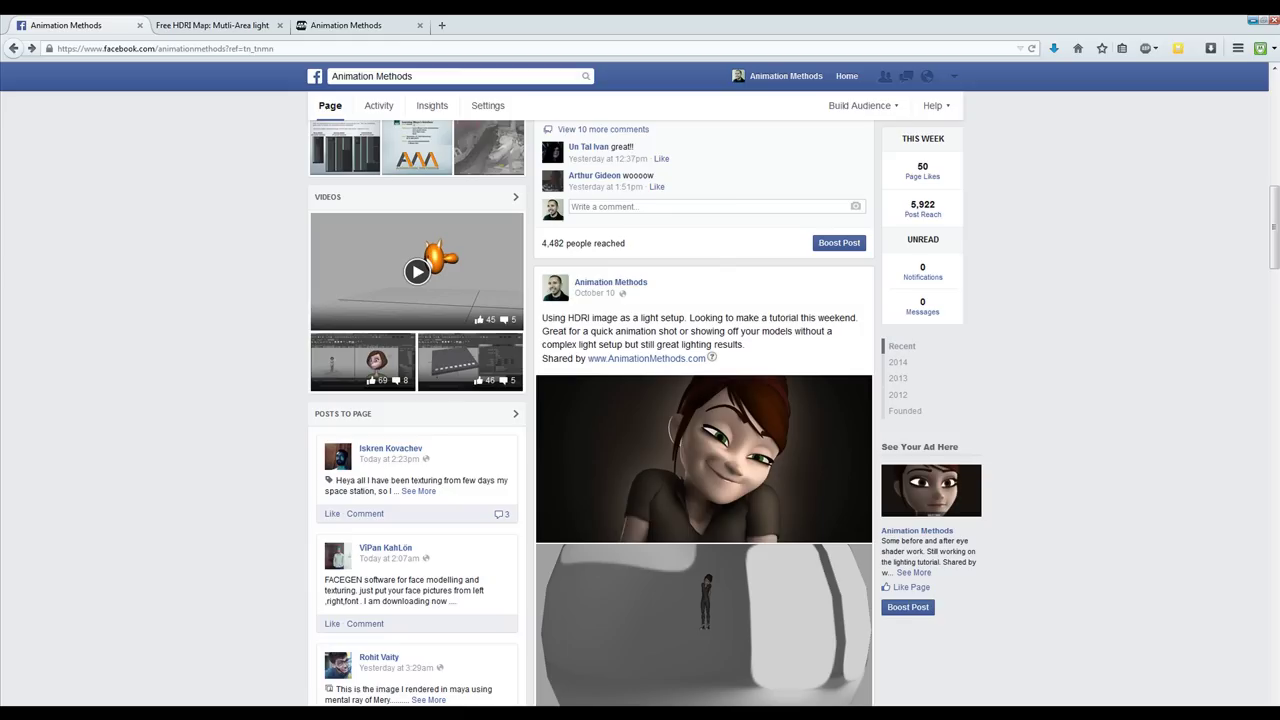
{"action": "scroll", "coordinate": [523, 407], "scroll_direction": "down", "scroll_amount": 1}
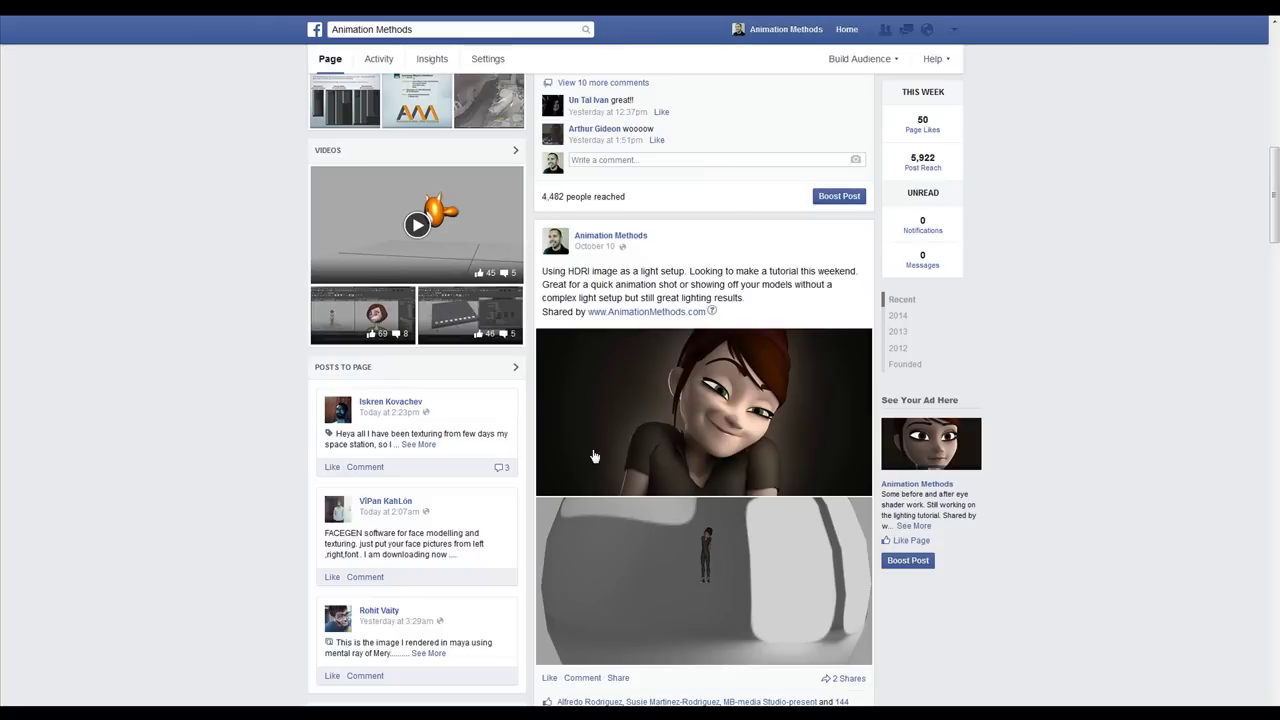
{"action": "left_click", "coordinate": [612, 490]}
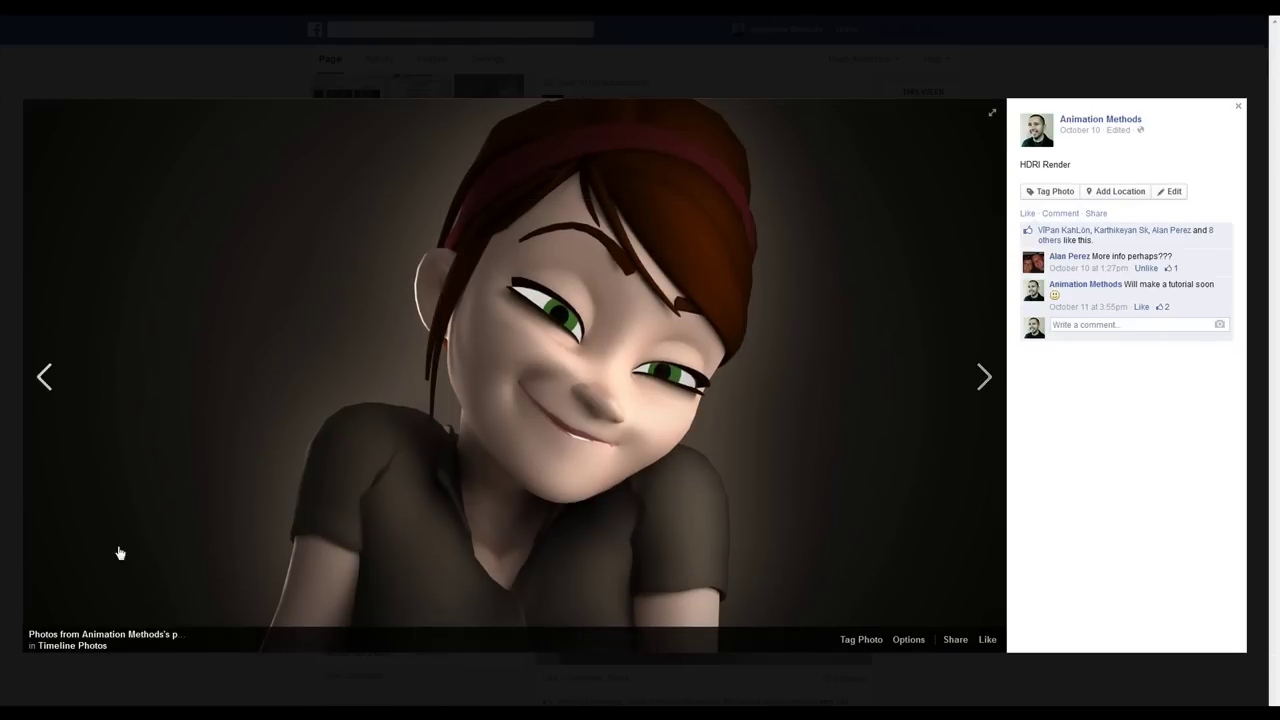
Switch from the browser back to Maya and review the last render in the Render View.
{"action": "left_click", "coordinate": [30, 668]}
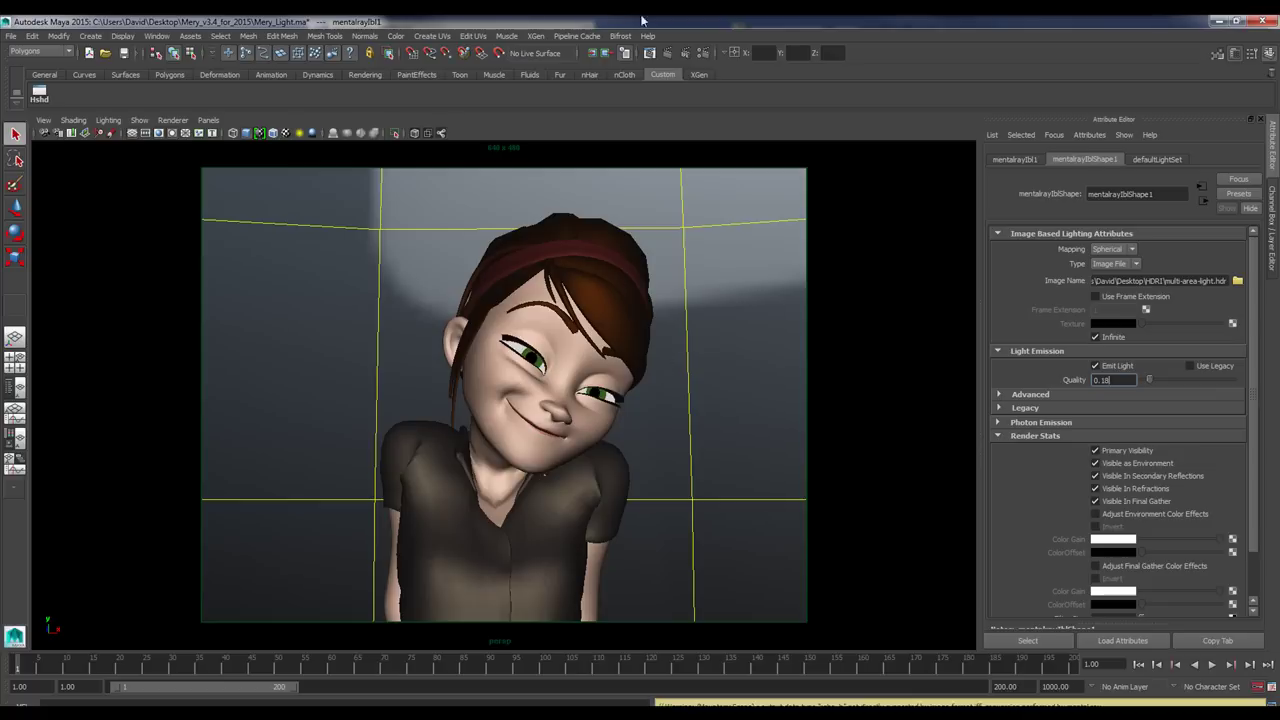
{"action": "left_click", "coordinate": [650, 52]}
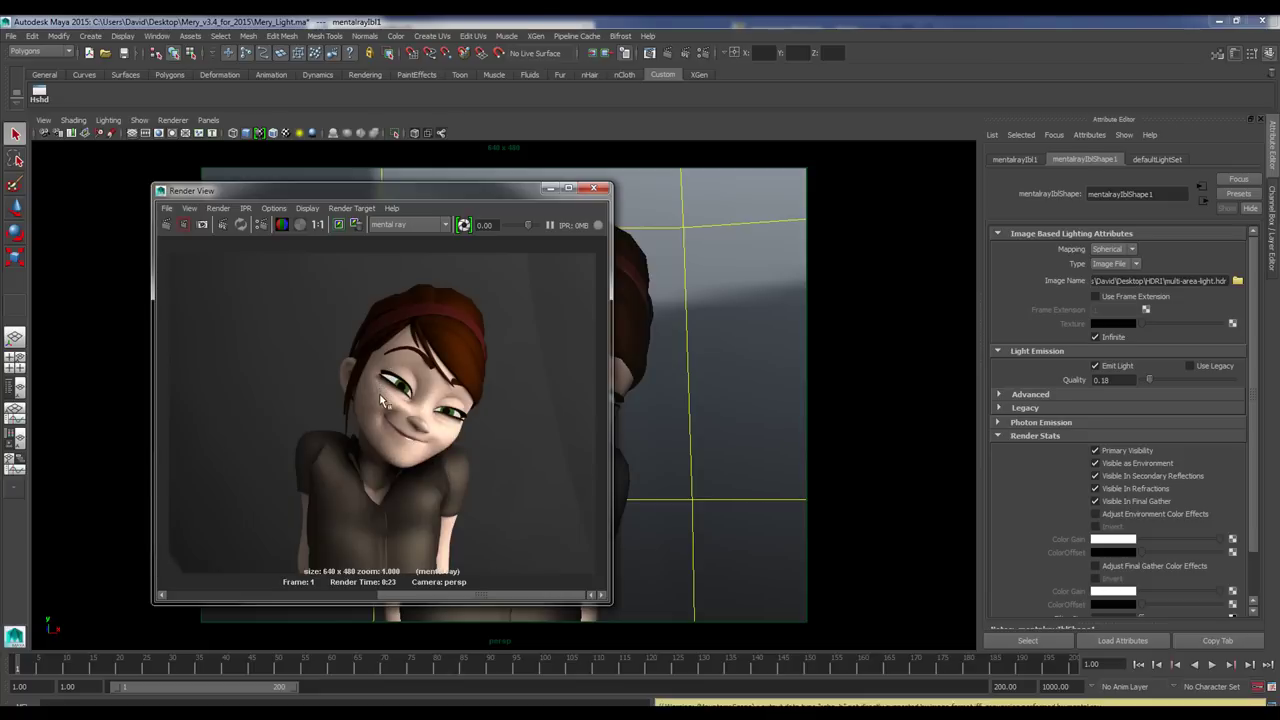
{"action": "left_click", "coordinate": [593, 188]}
Rotate the HDRI lighting sphere around the character to about 11.6 degrees in Y.
{"action": "scroll", "coordinate": [703, 400], "scroll_direction": "down", "scroll_amount": 10}
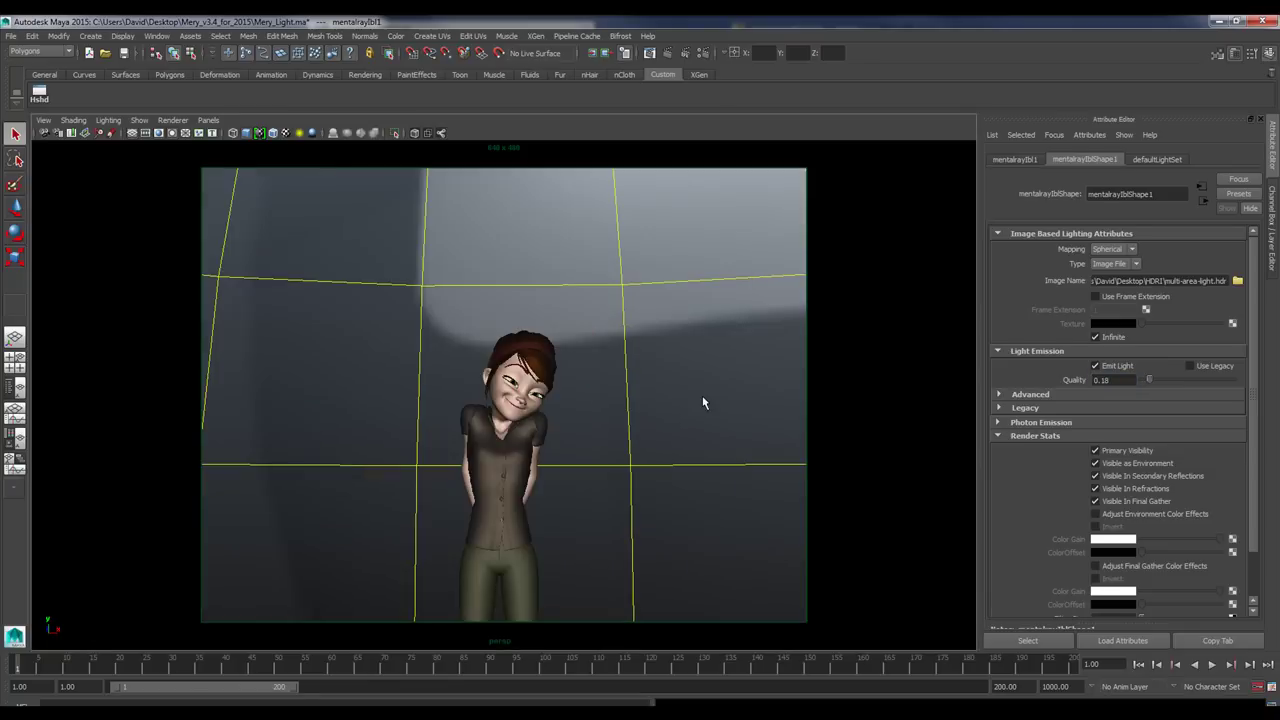
{"action": "left_click_drag", "start_coordinate": [721, 428], "coordinate": [648, 472], "text": "alt"}
{"action": "scroll", "coordinate": [597, 428], "scroll_direction": "down", "scroll_amount": 3}
{"action": "key", "text": "e"}
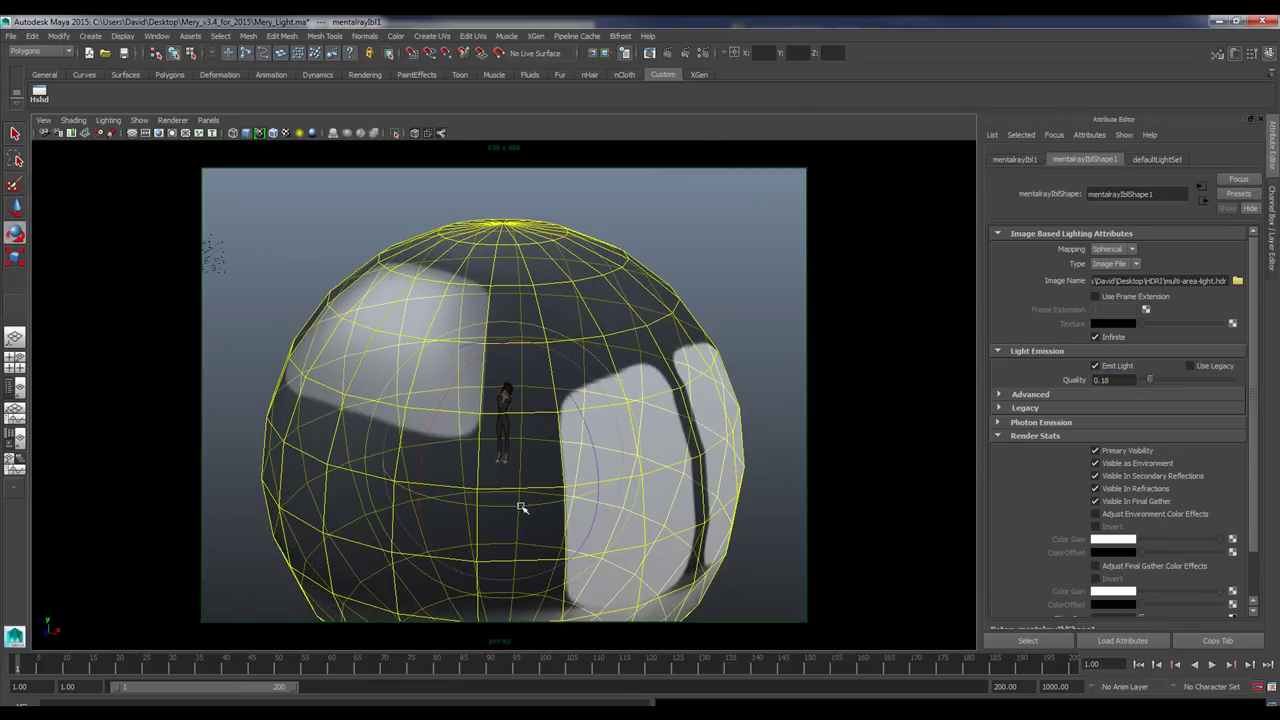
{"action": "left_click_drag", "start_coordinate": [520, 507], "coordinate": [594, 504]}
Restore the cameraView3 bookmark and render the frame with the rotated HDRI lighting.
{"action": "left_click", "coordinate": [78, 134]}
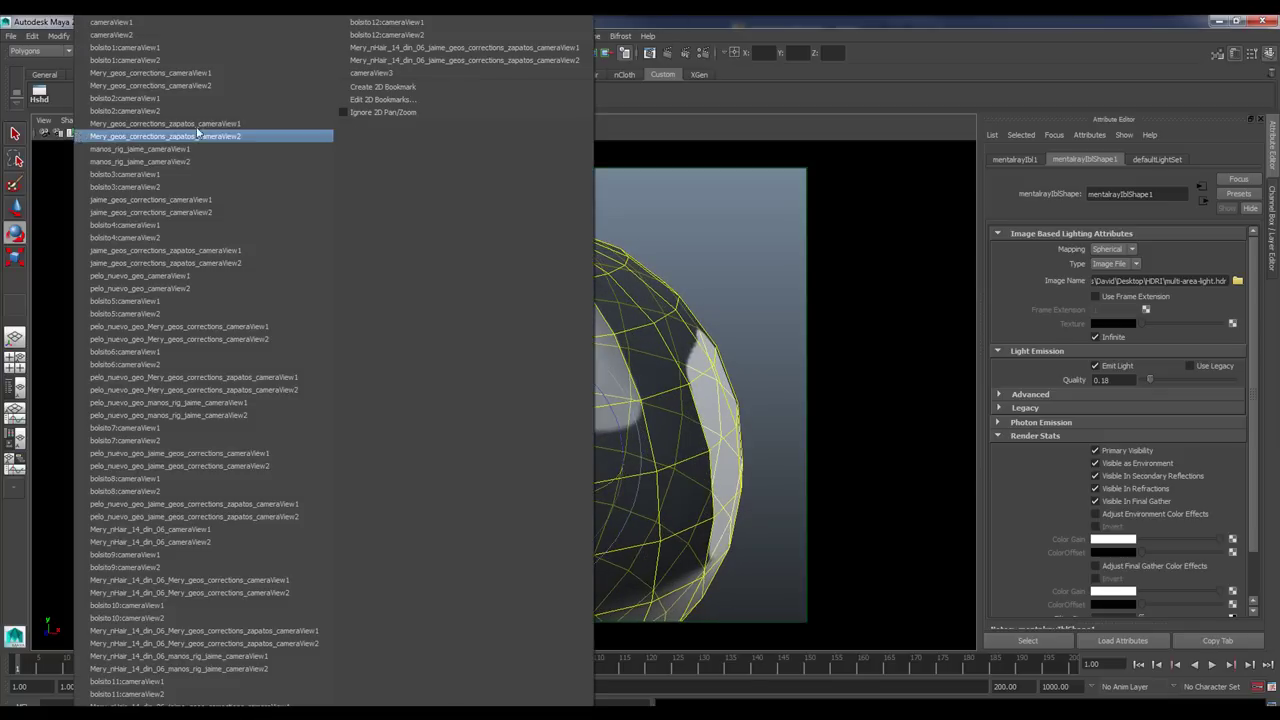
{"action": "left_click", "coordinate": [384, 75]}
{"action": "left_click", "coordinate": [669, 55]}
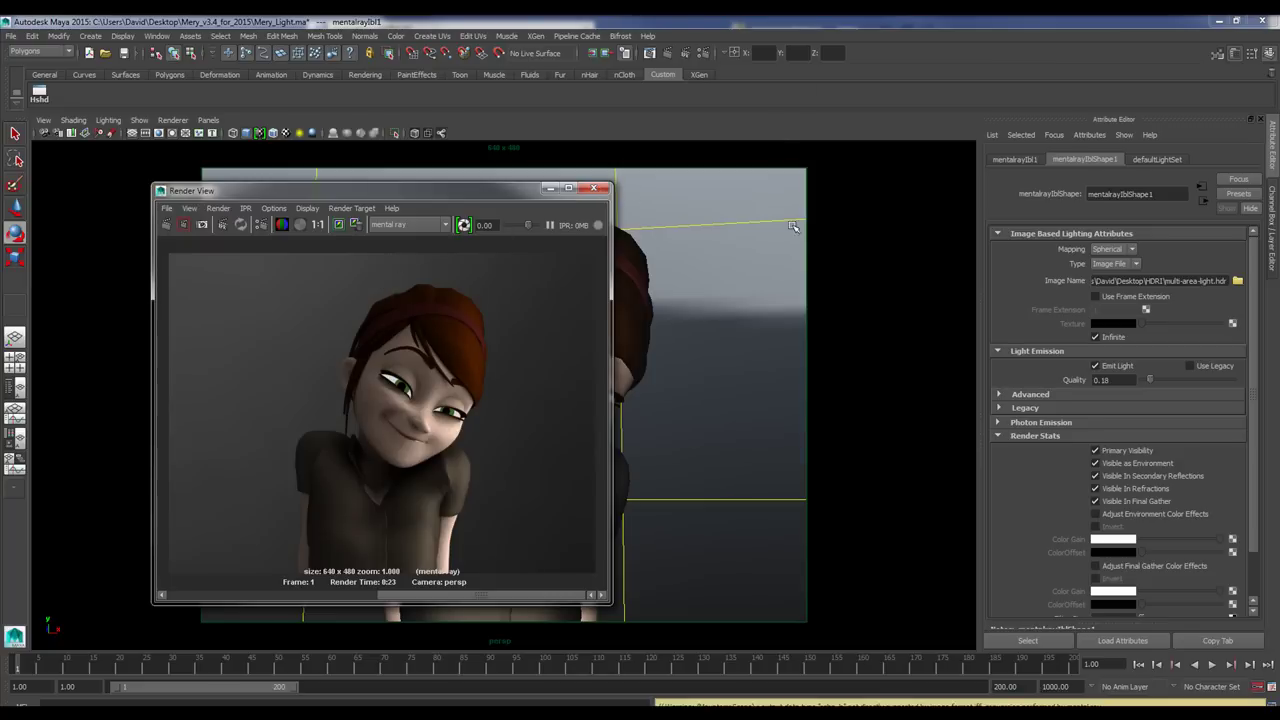
Show the transform channels, close the Render View and create an area light in the scene.
{"action": "left_click", "coordinate": [1274, 203]}
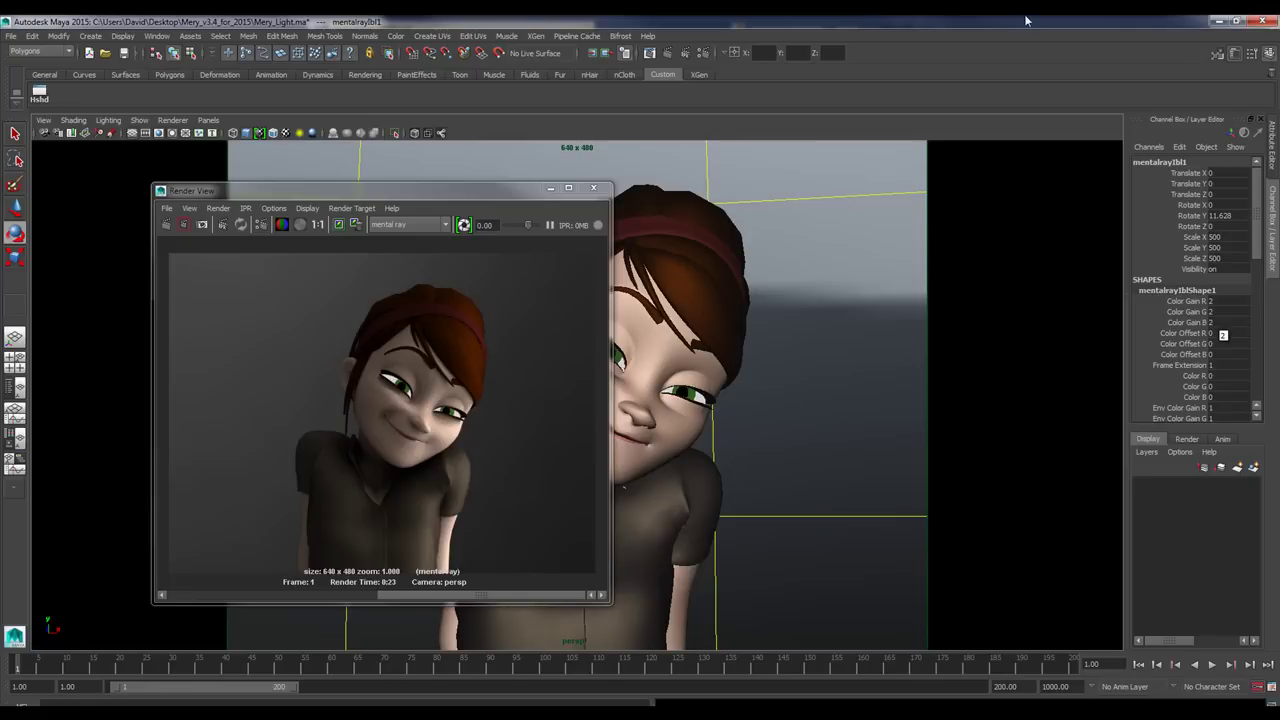
{"action": "left_click", "coordinate": [603, 192]}
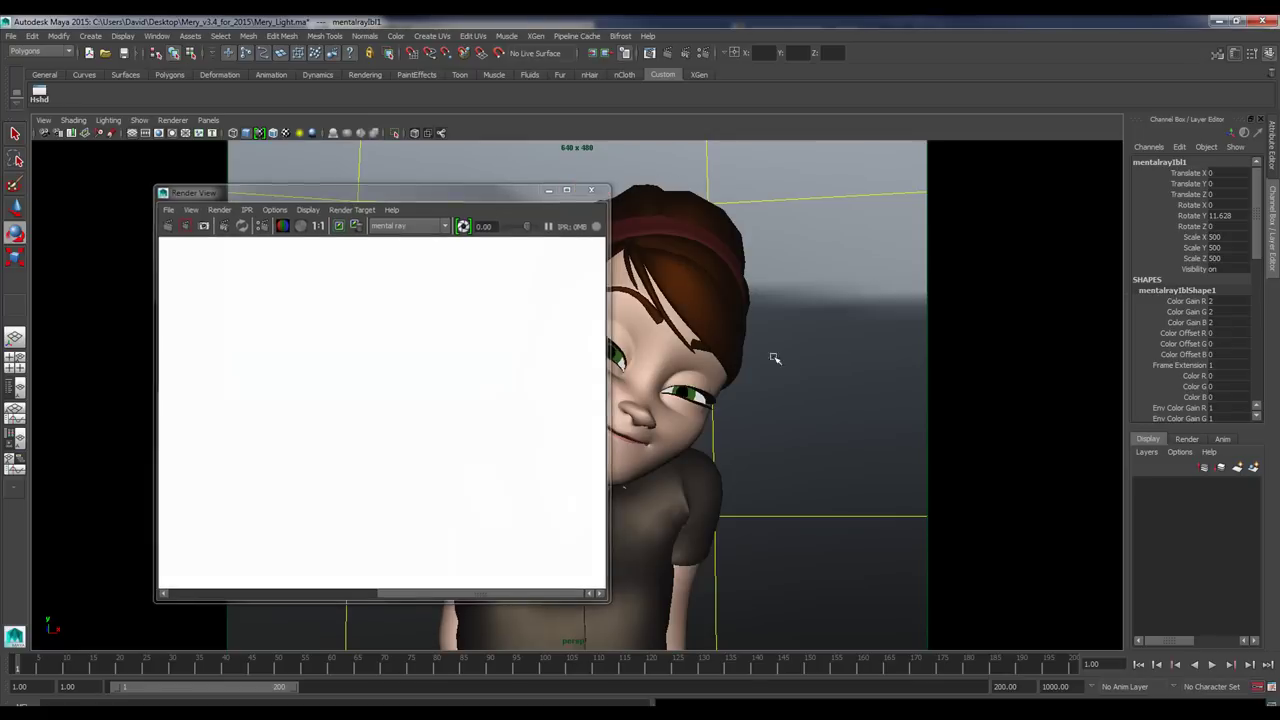
{"action": "right_click_drag", "start_coordinate": [780, 416], "coordinate": [560, 380], "text": "alt"}
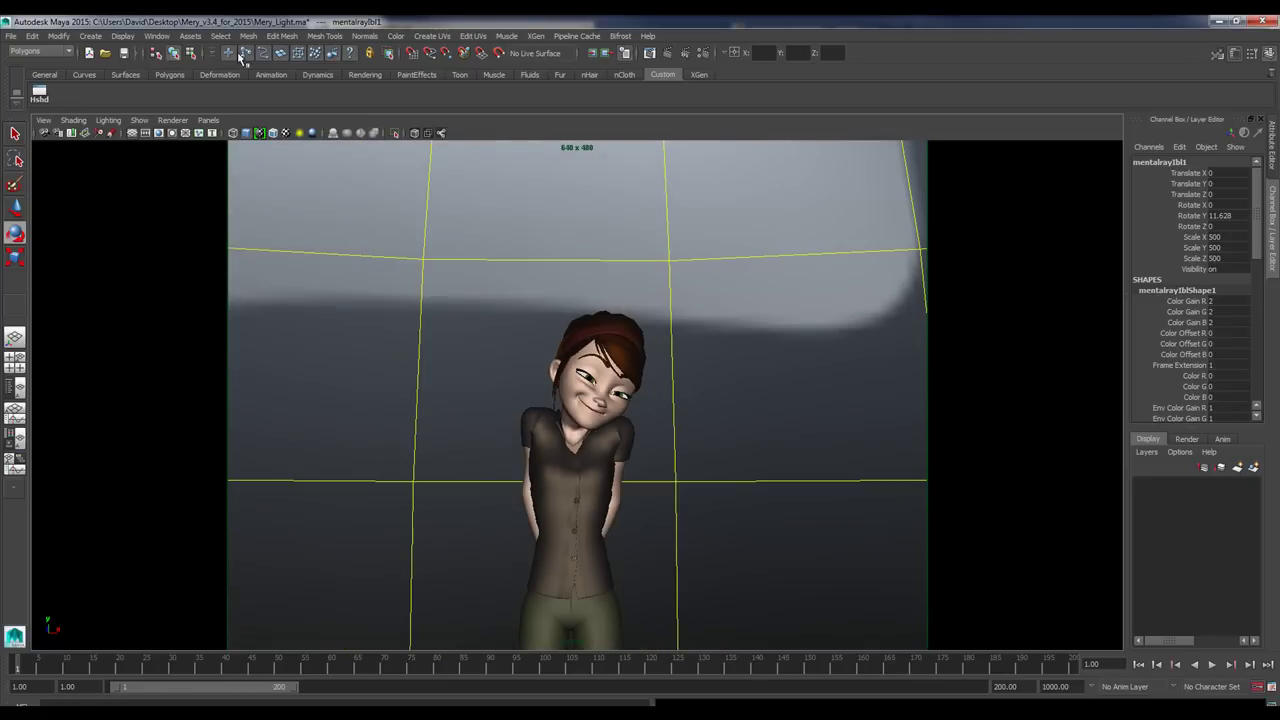
{"action": "left_click", "coordinate": [87, 40]}
{"action": "mouse_move", "coordinate": [138, 93]}
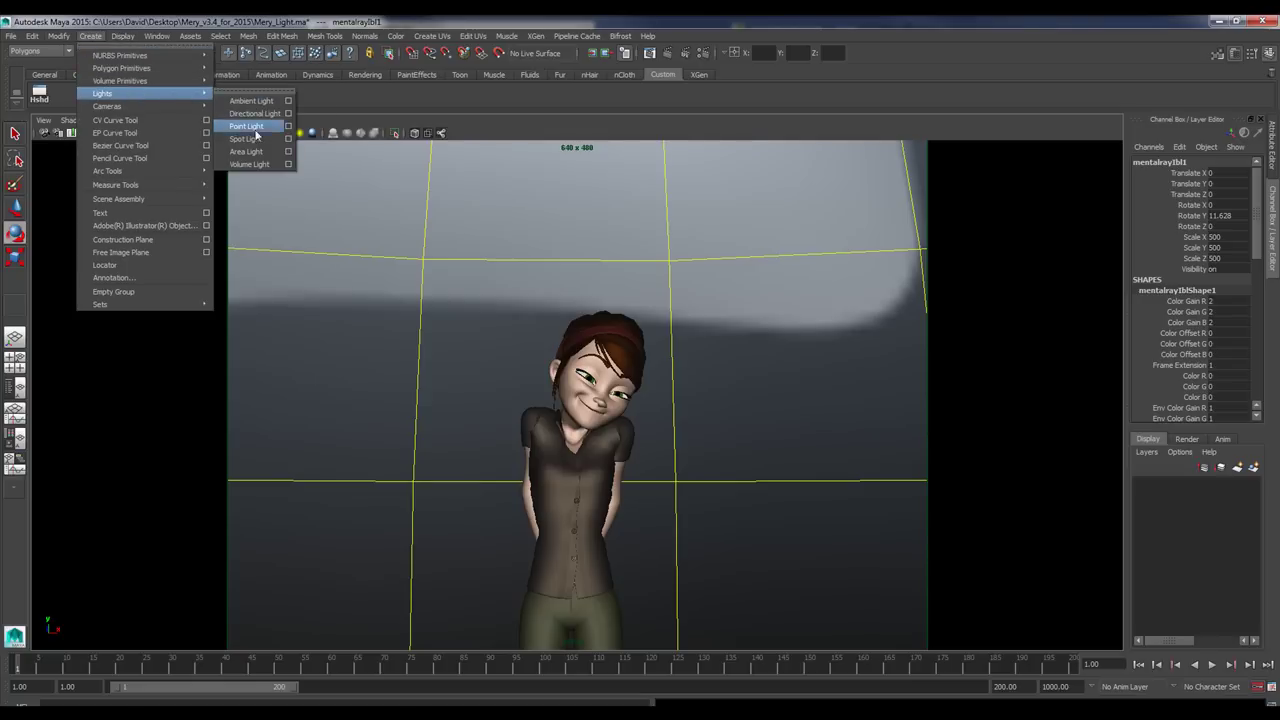
{"action": "left_click", "coordinate": [246, 154]}
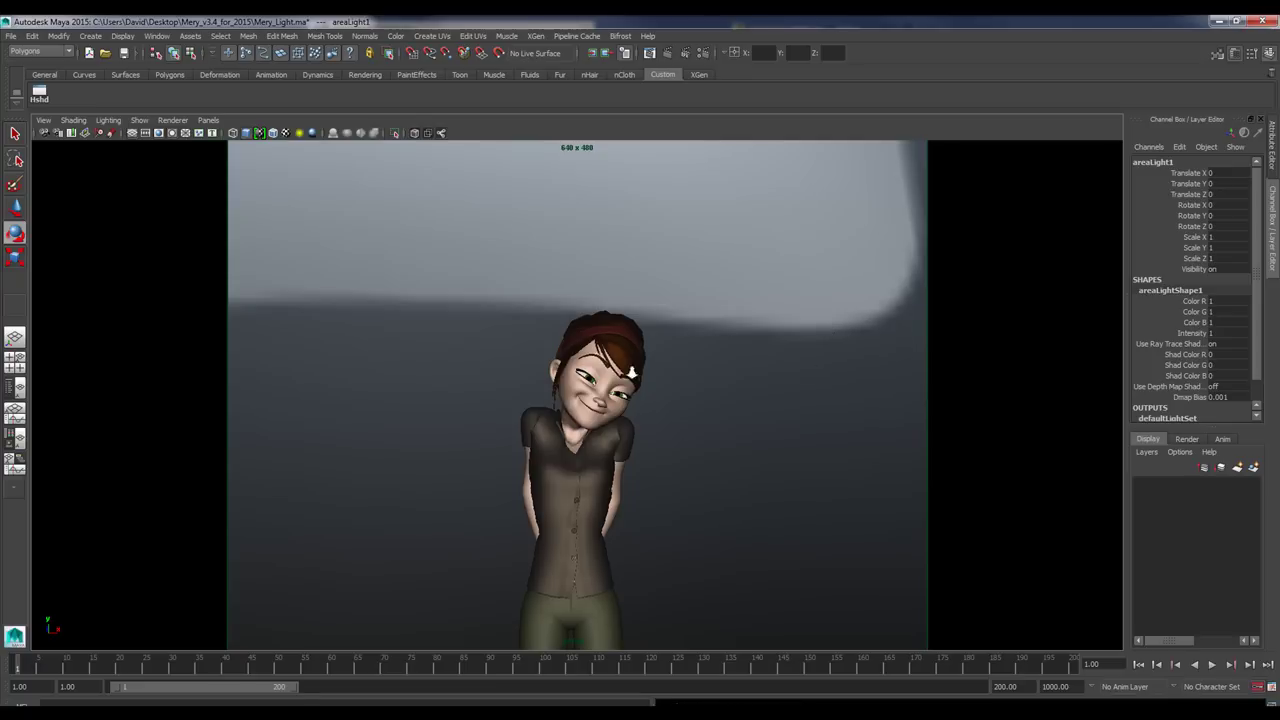
Scale the new area light uniformly to about 75.7.
{"action": "scroll", "coordinate": [630, 350], "scroll_direction": "down", "scroll_amount": 5}
{"action": "key", "text": "r"}
{"action": "left_click_drag", "start_coordinate": [560, 514], "coordinate": [600, 506], "text": "alt"}
{"action": "left_click", "coordinate": [139, 121]}
{"action": "left_click", "coordinate": [140, 124]}
{"action": "left_click_drag", "start_coordinate": [576, 562], "coordinate": [801, 498]}
Raise the area light to about 102.9 in Y and move it behind the character to about -68.4 in Z.
{"action": "middle_click_drag", "start_coordinate": [689, 468], "coordinate": [690, 381], "text": "alt"}
{"action": "key", "text": "w"}
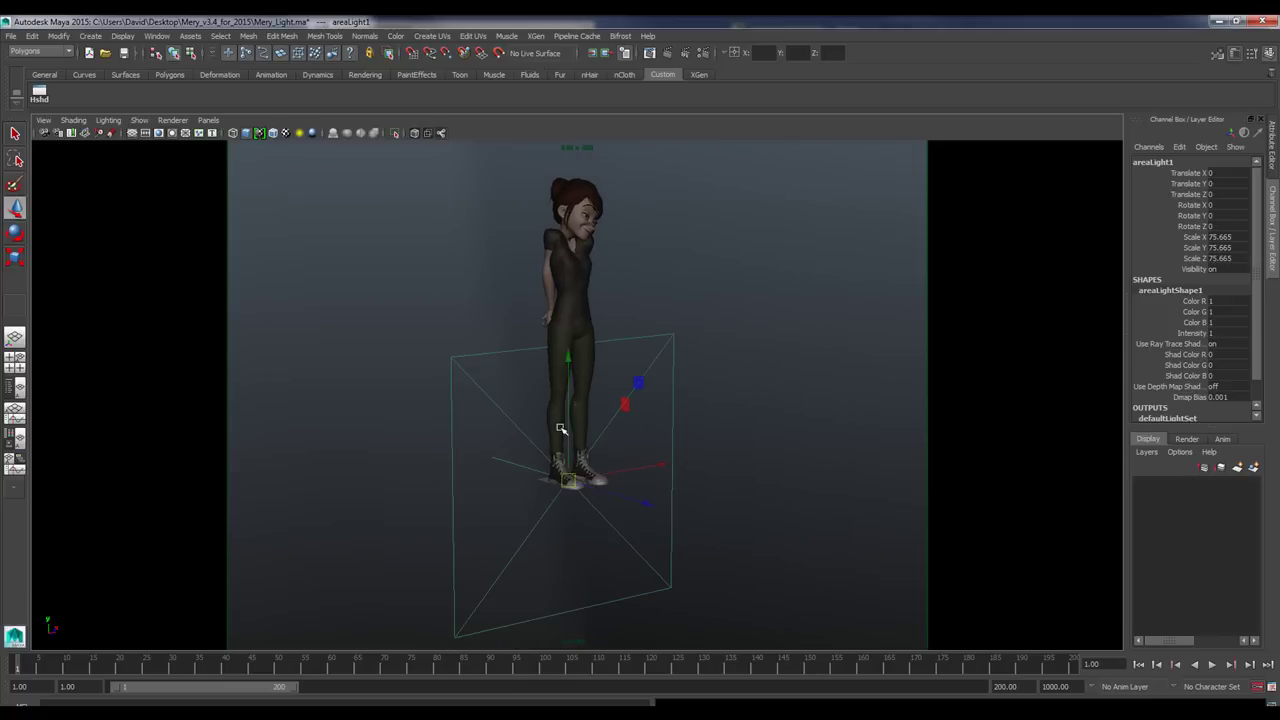
{"action": "left_click_drag", "start_coordinate": [564, 362], "coordinate": [562, 170]}
{"action": "middle_click_drag", "start_coordinate": [556, 371], "coordinate": [570, 512], "text": "alt"}
{"action": "left_click_drag", "start_coordinate": [570, 508], "coordinate": [616, 475], "text": "alt"}
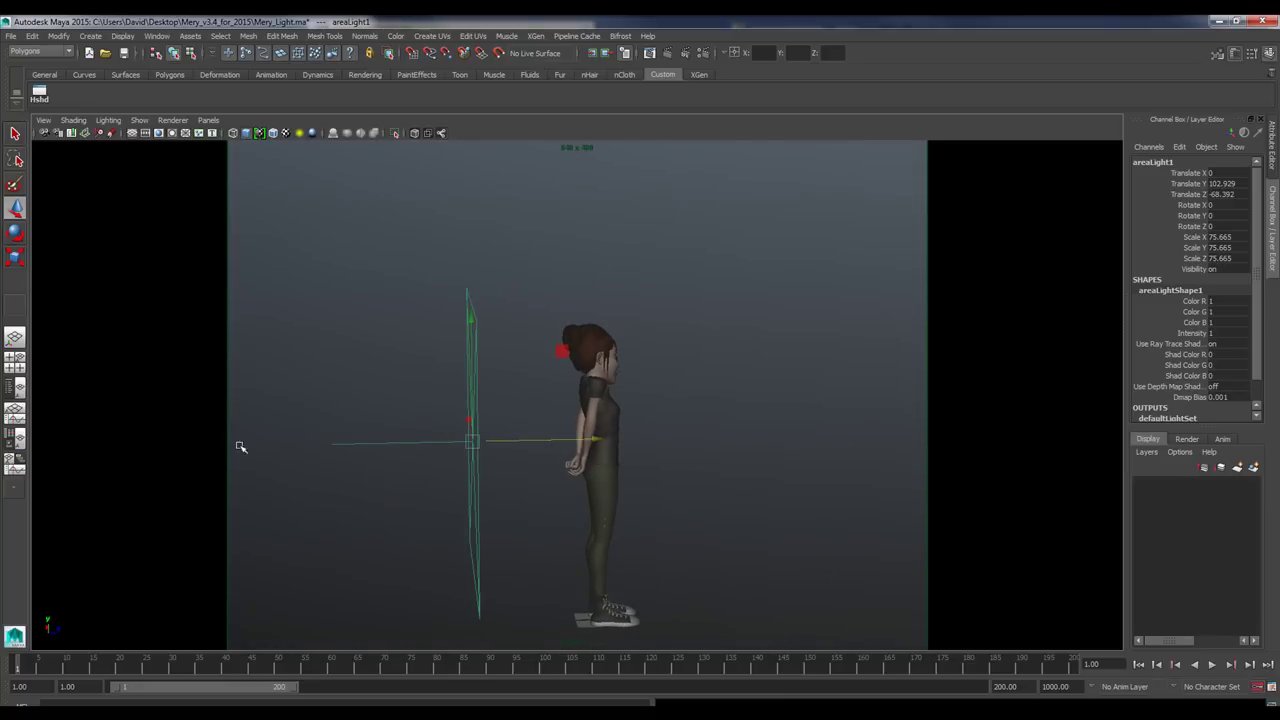
Rotate the area light to about -179.9 degrees in Y so it faces the character's back.
{"action": "key", "text": "e"}
{"action": "left_click_drag", "start_coordinate": [551, 457], "coordinate": [345, 458]}
{"action": "middle_click_drag", "start_coordinate": [699, 512], "coordinate": [671, 537]}
{"action": "left_click_drag", "start_coordinate": [671, 537], "coordinate": [566, 531], "text": "alt"}
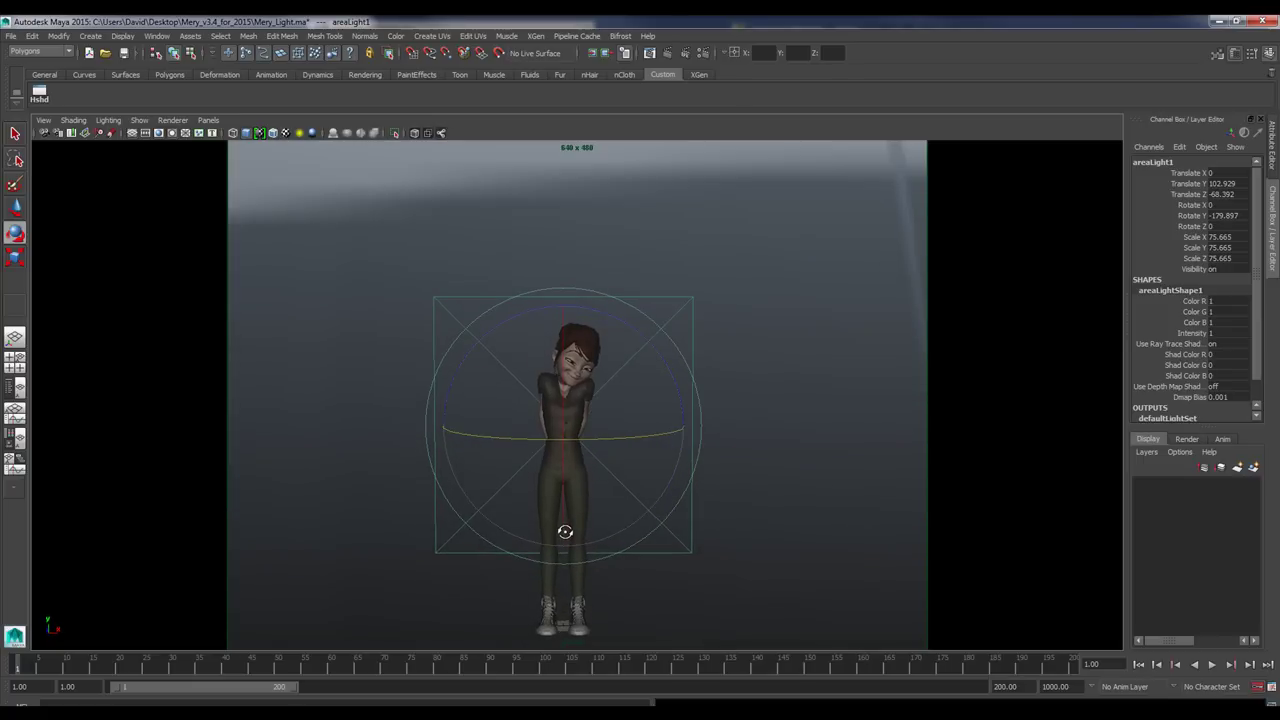
Shift the area light sideways to about -19.2 in X and tilt it to about -9.1 degrees in X and -177.4 in Y.
{"action": "key", "text": "w"}
{"action": "left_click_drag", "start_coordinate": [505, 425], "coordinate": [457, 509]}
{"action": "right_click_drag", "start_coordinate": [450, 509], "coordinate": [609, 517], "text": "alt"}
{"action": "left_click_drag", "start_coordinate": [611, 518], "coordinate": [559, 513], "text": "alt"}
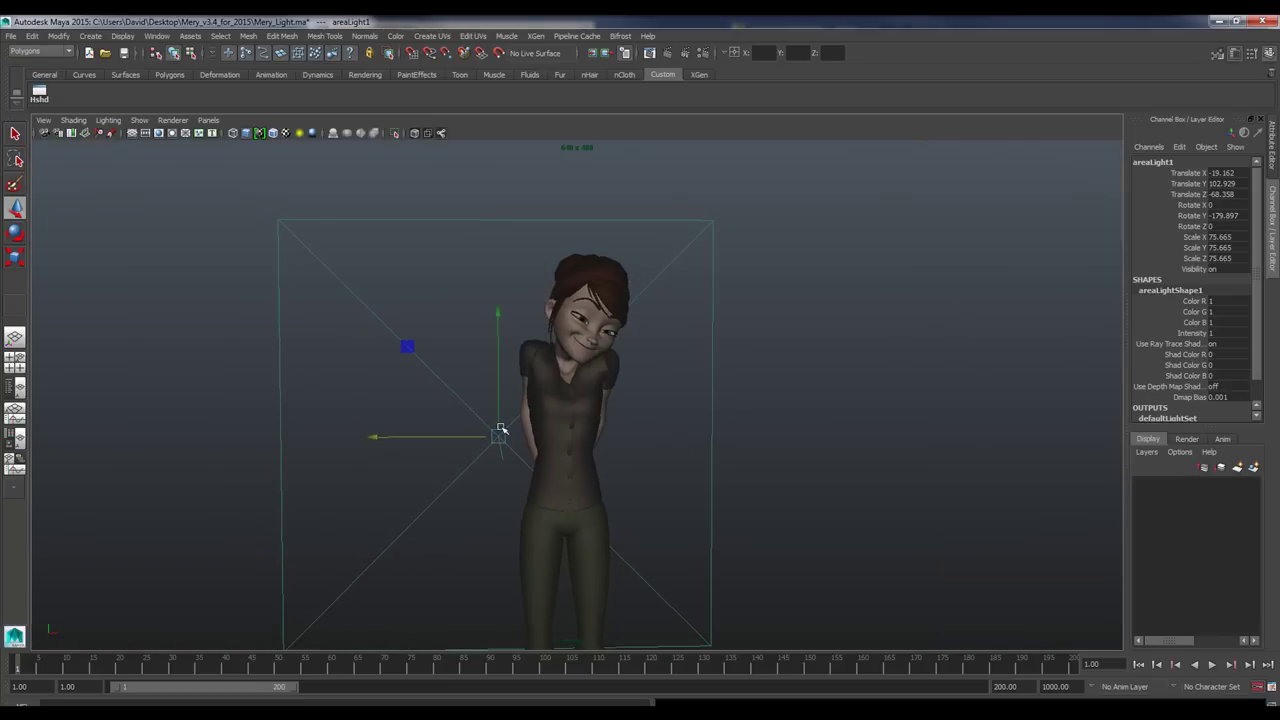
{"action": "key", "text": "e"}
{"action": "key", "text": "7"}
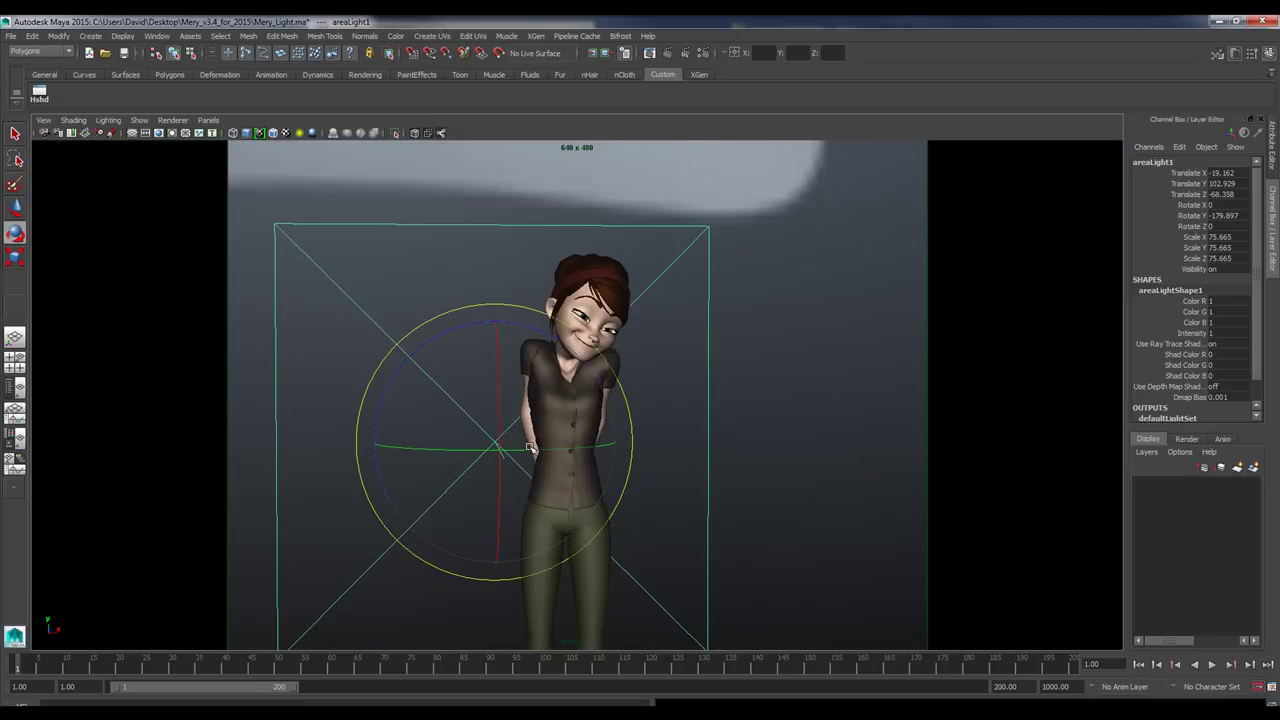
{"action": "left_click_drag", "start_coordinate": [530, 447], "coordinate": [645, 486]}
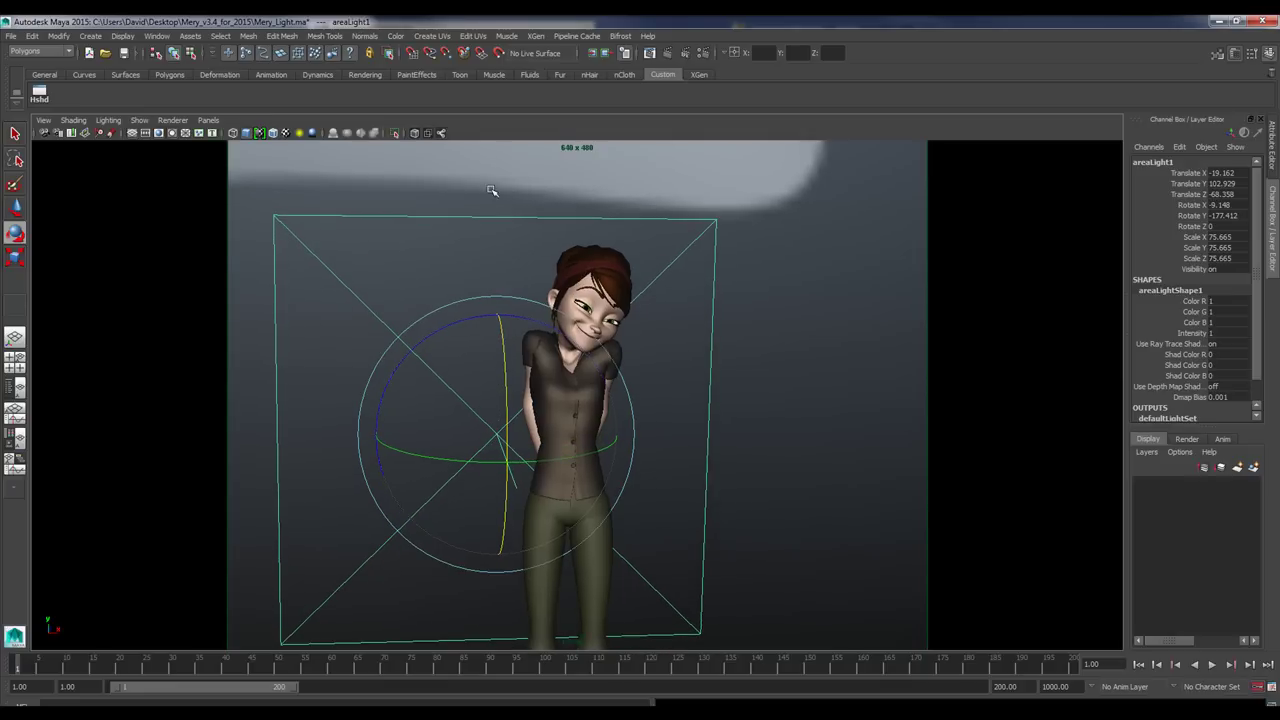
Move the area light higher and farther behind the character, to about X -20.3, Y 125.2, Z -93.4.
{"action": "key", "text": "w"}
{"action": "left_click_drag", "start_coordinate": [498, 361], "coordinate": [503, 311]}
{"action": "left_click_drag", "start_coordinate": [452, 372], "coordinate": [608, 403], "text": "alt"}
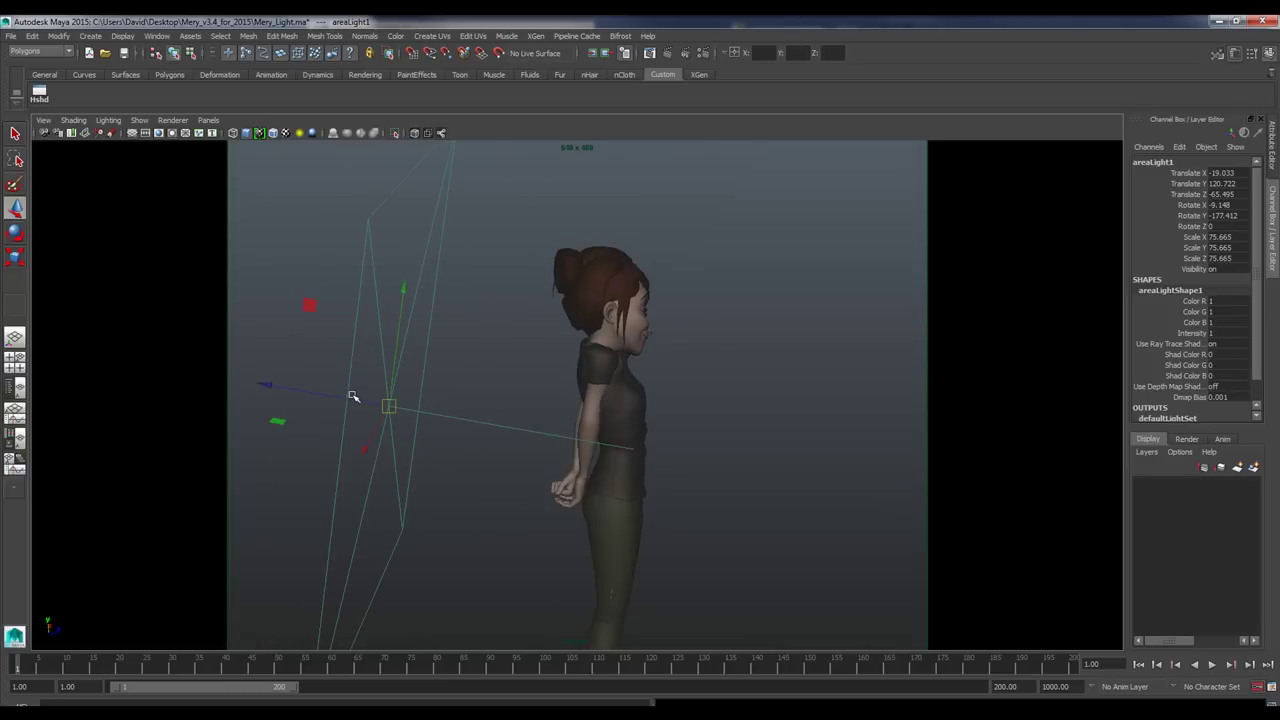
{"action": "left_click_drag", "start_coordinate": [355, 400], "coordinate": [264, 382]}
Scale the area light down uniformly to about 68.4.
{"action": "left_click_drag", "start_coordinate": [664, 484], "coordinate": [487, 256], "text": "alt"}
{"action": "key", "text": "r"}
{"action": "left_click_drag", "start_coordinate": [553, 400], "coordinate": [413, 428]}
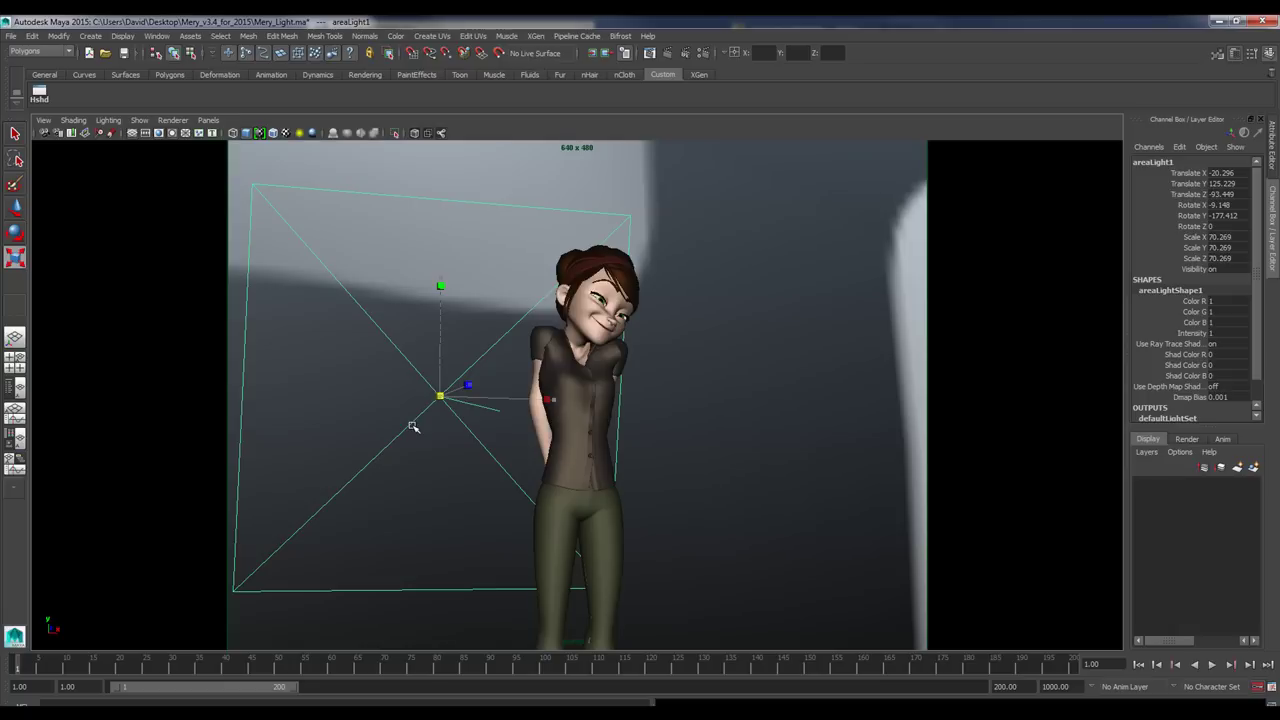
{"action": "mouse_move", "coordinate": [413, 428]}
{"action": "left_mouse_down"}
{"action": "mouse_move", "coordinate": [466, 434]}
{"action": "mouse_move", "coordinate": [253, 422]}
{"action": "mouse_move", "coordinate": [669, 447]}
{"action": "mouse_move", "coordinate": [403, 423]}
{"action": "left_mouse_up"}
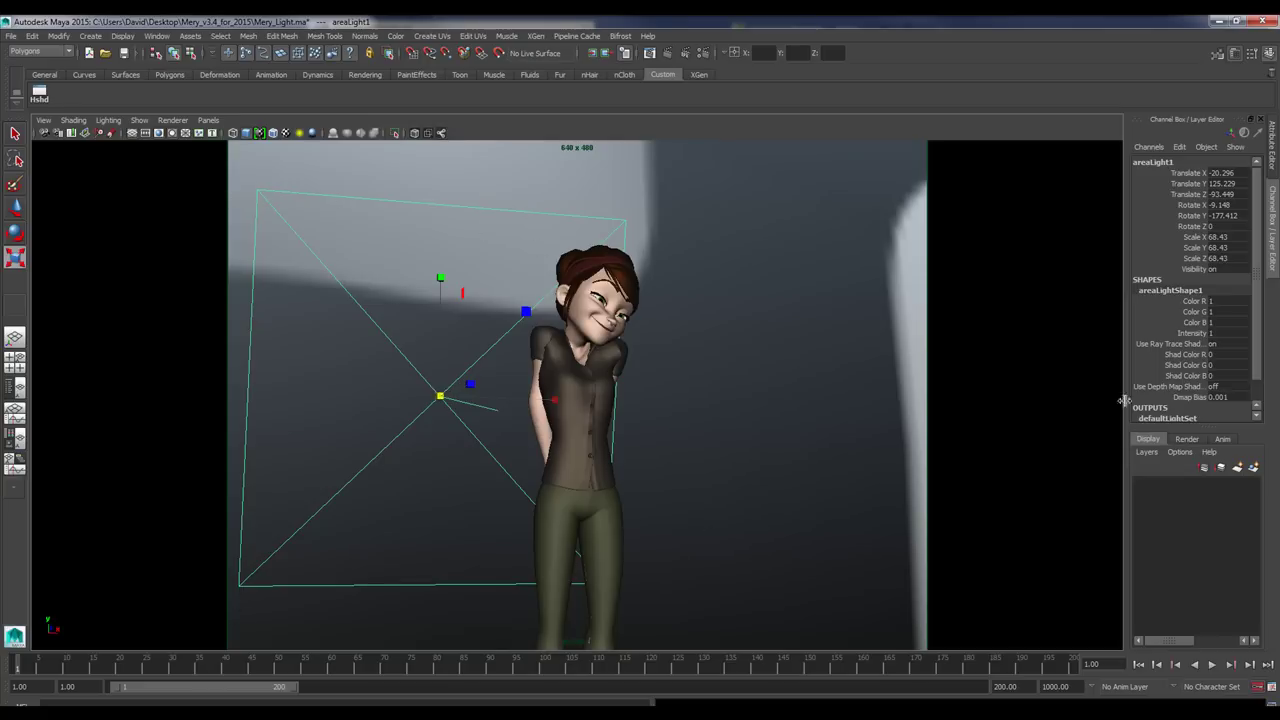
Set the area light's intensity to 0.400.
{"action": "left_click", "coordinate": [1273, 145]}
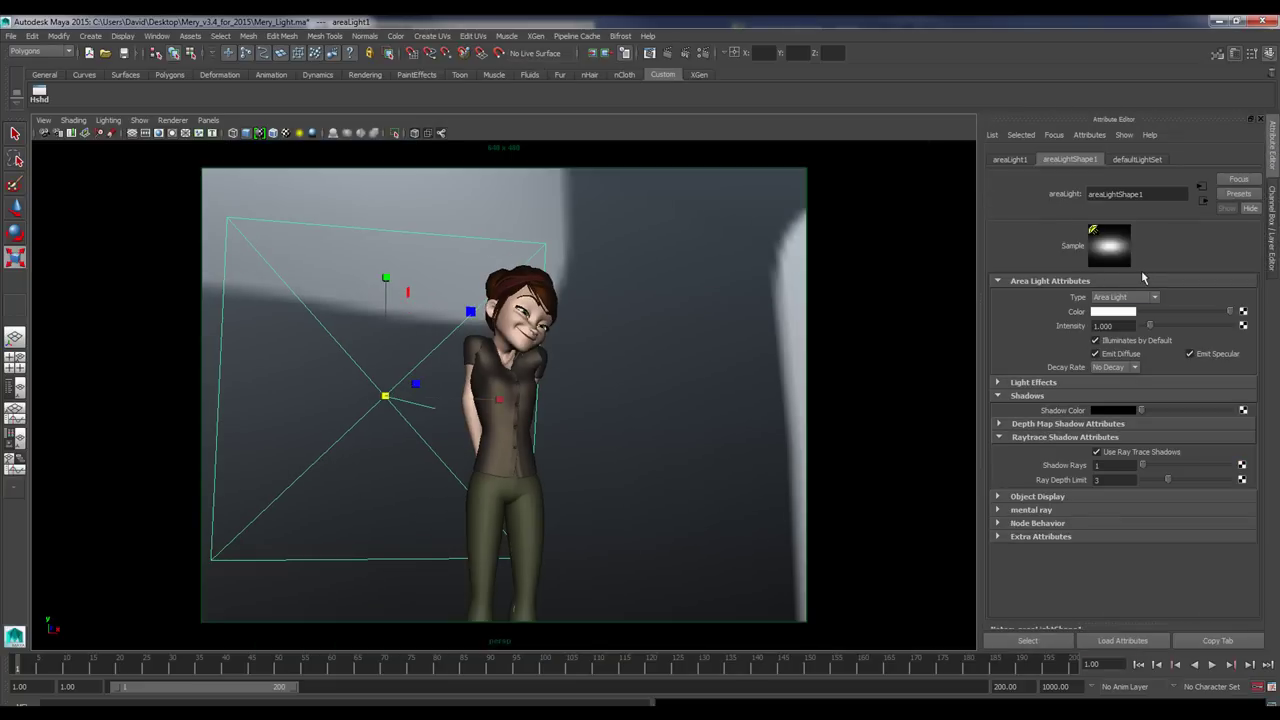
{"action": "left_click", "coordinate": [1124, 327]}
{"action": "type", "text": "1"}
{"action": "key", "text": "Return"}
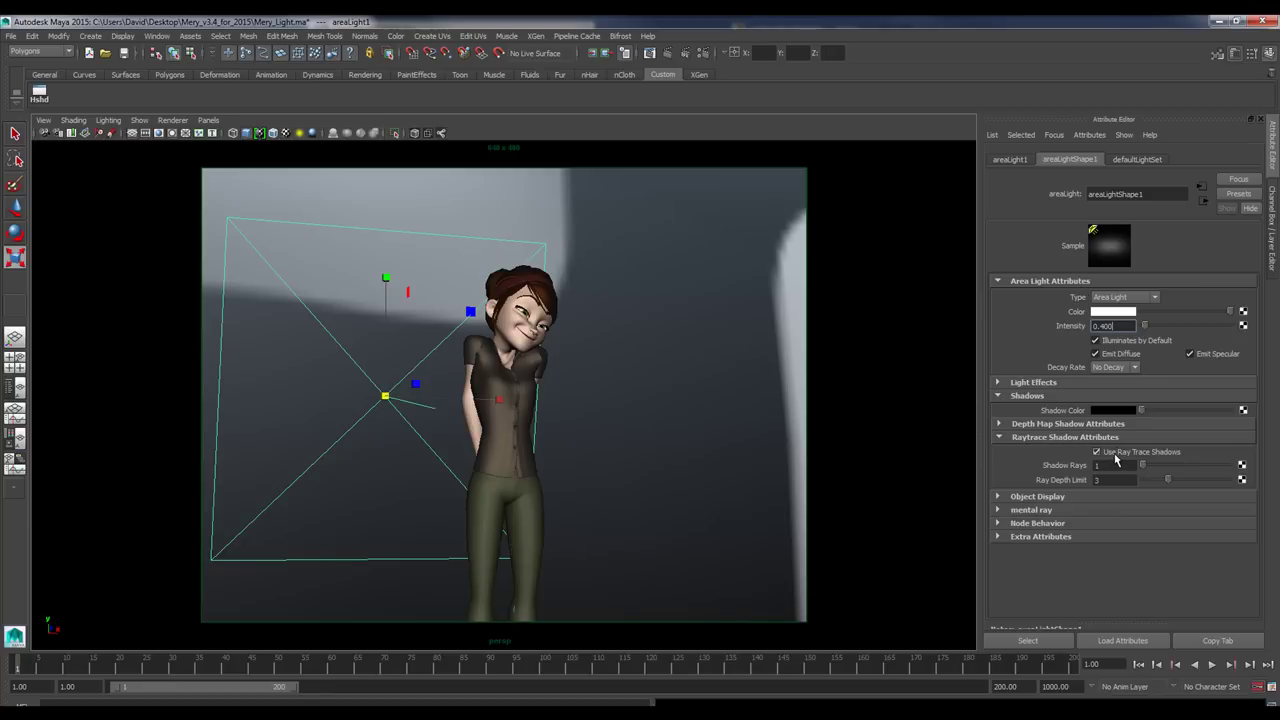
Set the area light's raytrace shadows to 20 Shadow Rays and a Ray Depth Limit of 4.
{"action": "left_click", "coordinate": [1020, 396]}
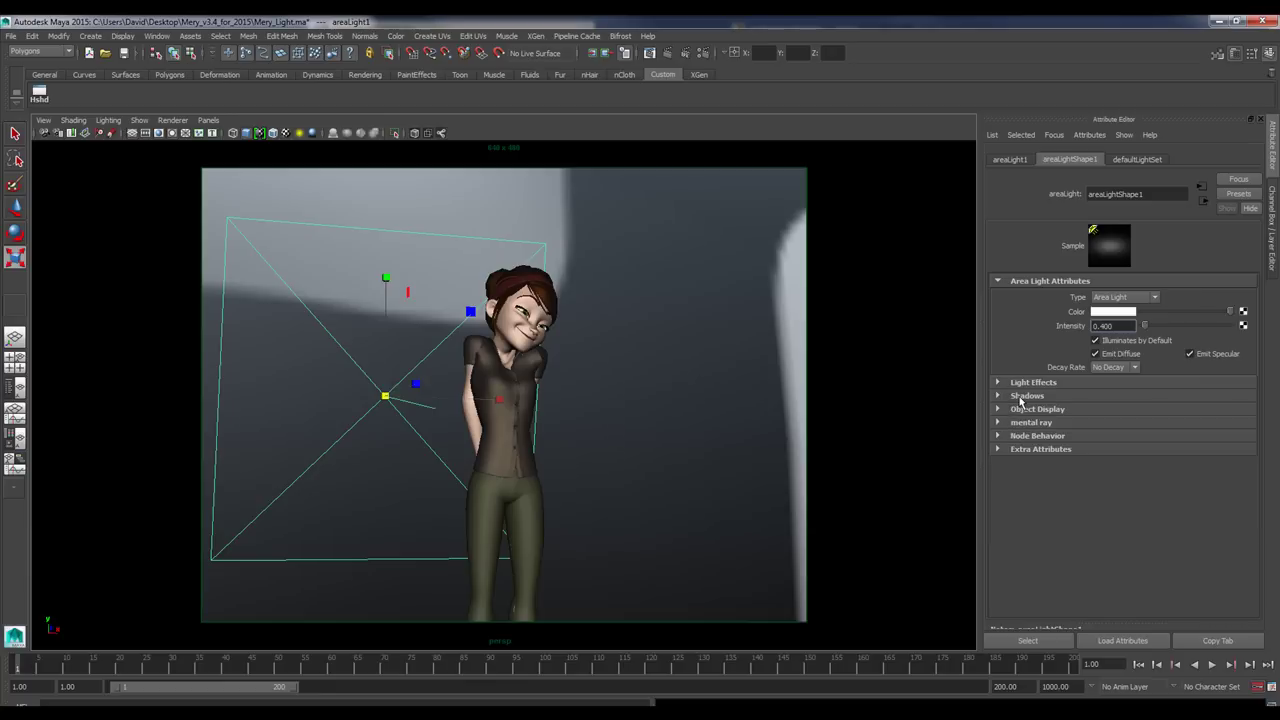
{"action": "left_click", "coordinate": [1020, 398]}
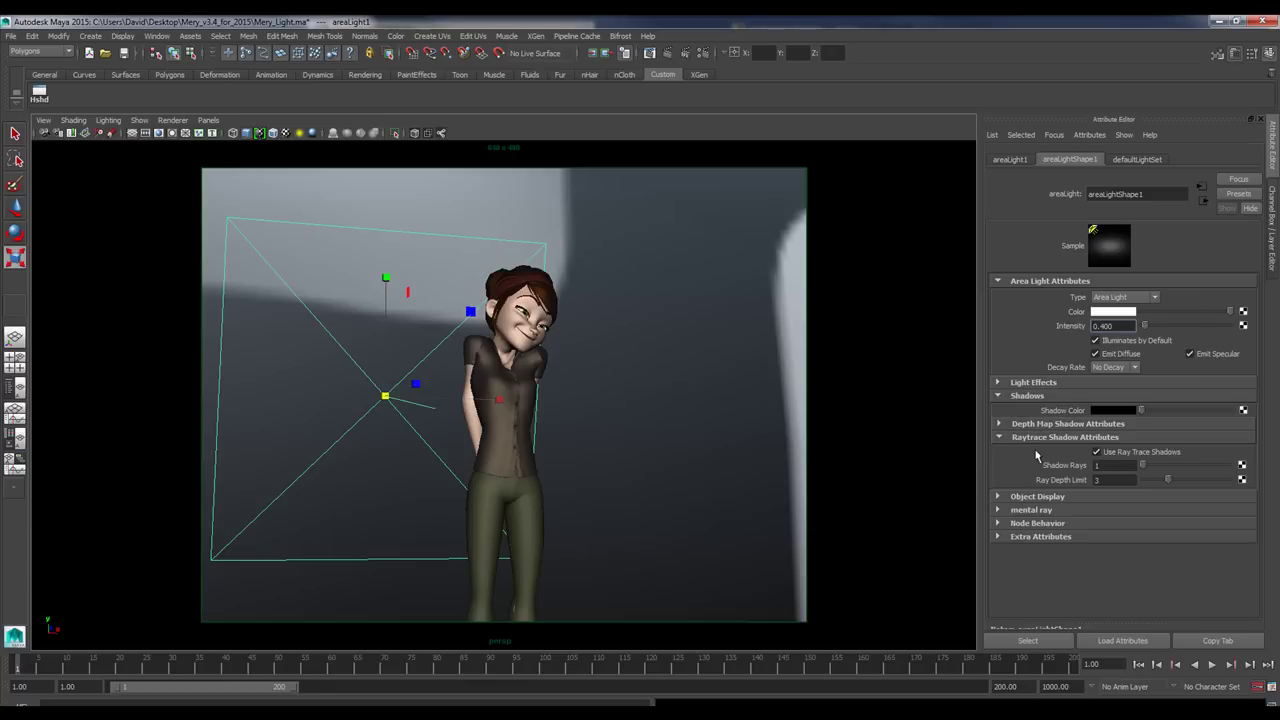
{"action": "left_click_drag", "start_coordinate": [1145, 467], "coordinate": [1173, 467]}
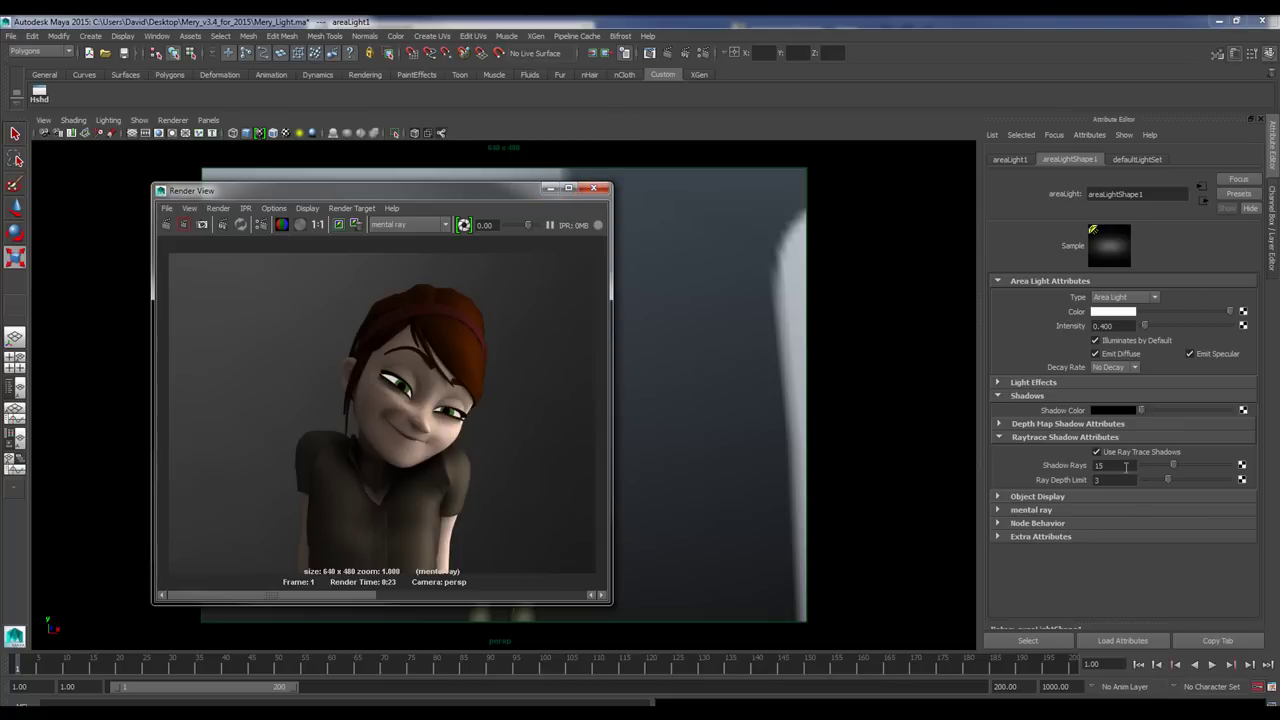
{"action": "left_click_drag", "start_coordinate": [1177, 468], "coordinate": [1182, 469]}
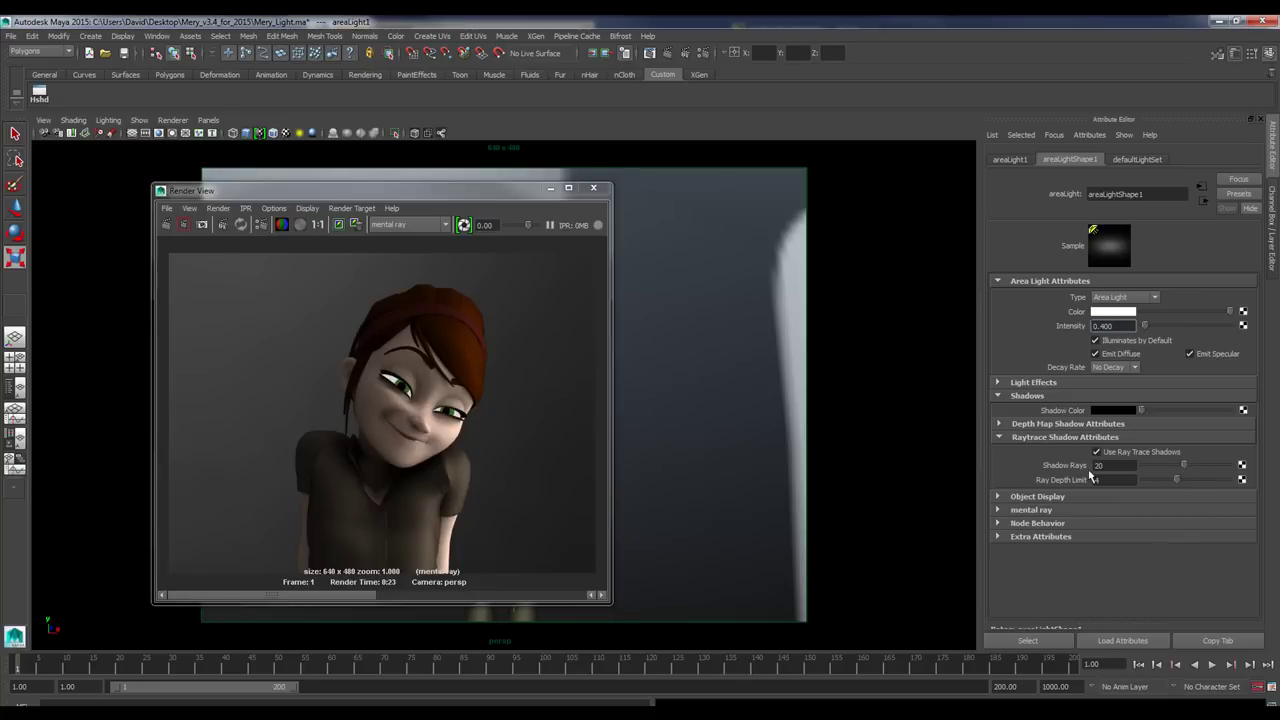
{"action": "left_click", "coordinate": [1122, 465]}
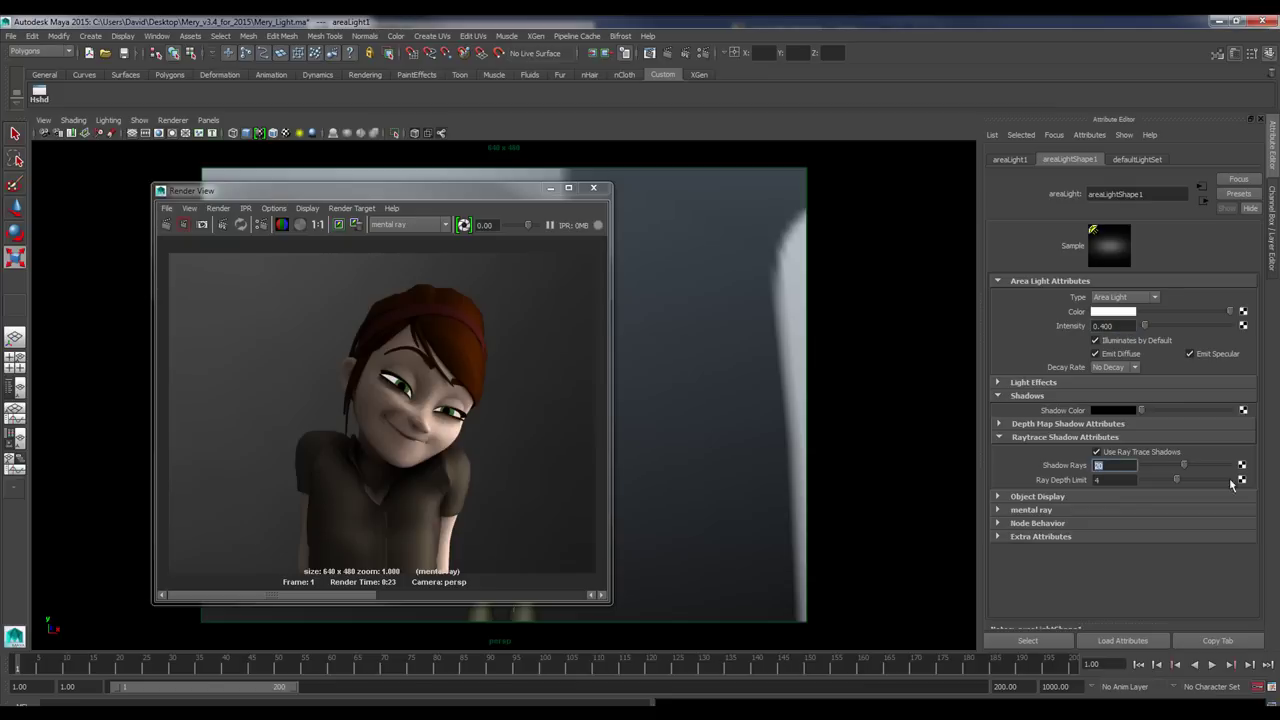
{"action": "left_click", "coordinate": [1113, 482]}
Restore the cameraView3 bookmark and render the frame with the area light added.
{"action": "left_click", "coordinate": [550, 188]}
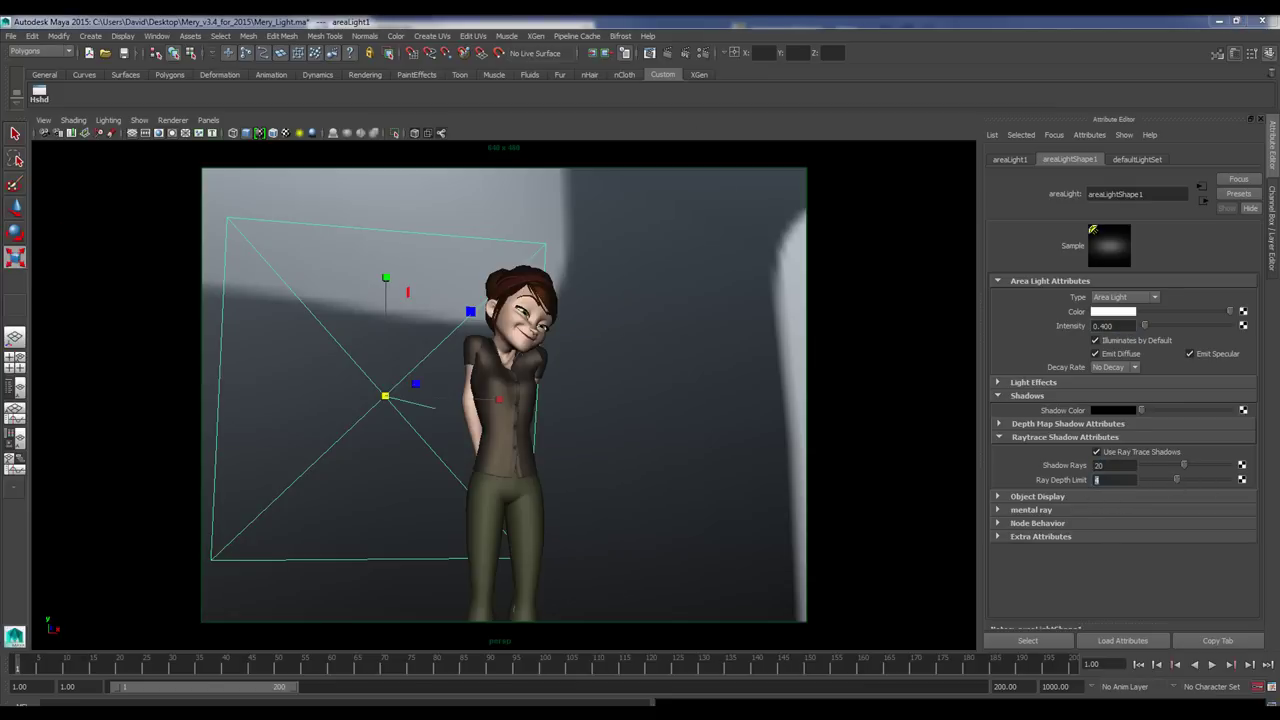
{"action": "left_click", "coordinate": [73, 133]}
{"action": "left_click", "coordinate": [404, 75]}
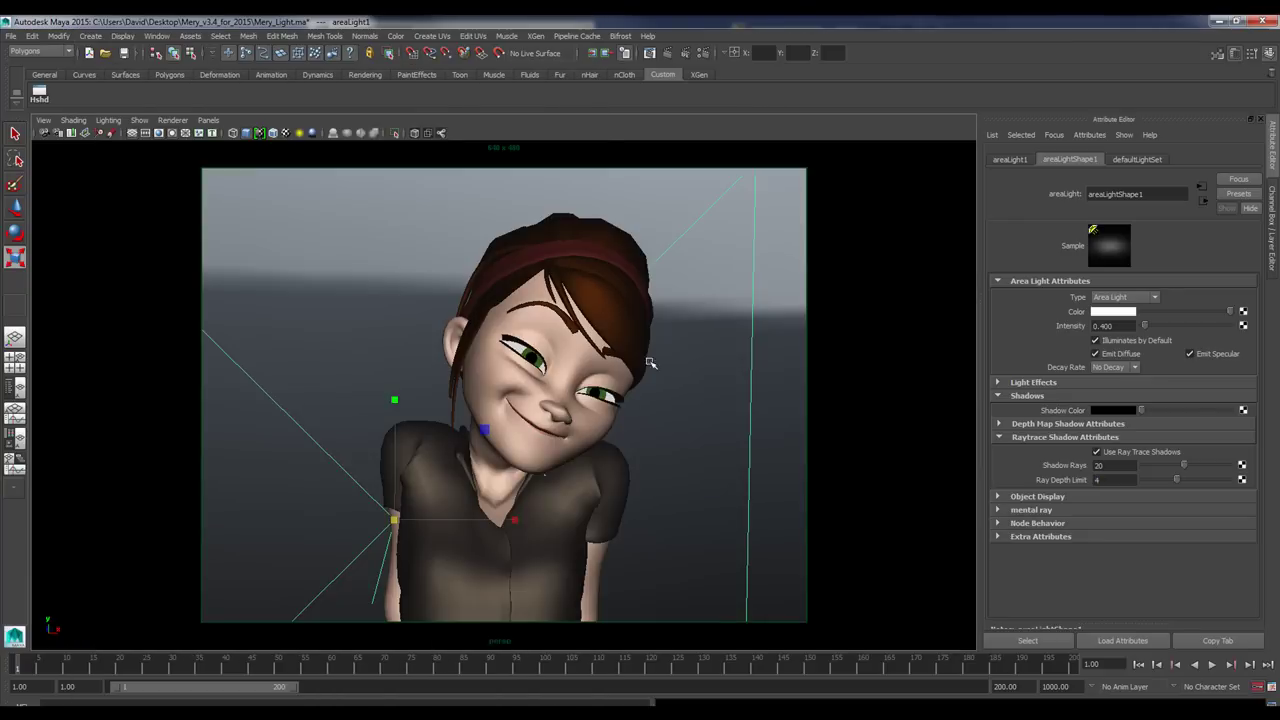
{"action": "left_click_drag", "start_coordinate": [0, 188], "coordinate": [629, 180]}
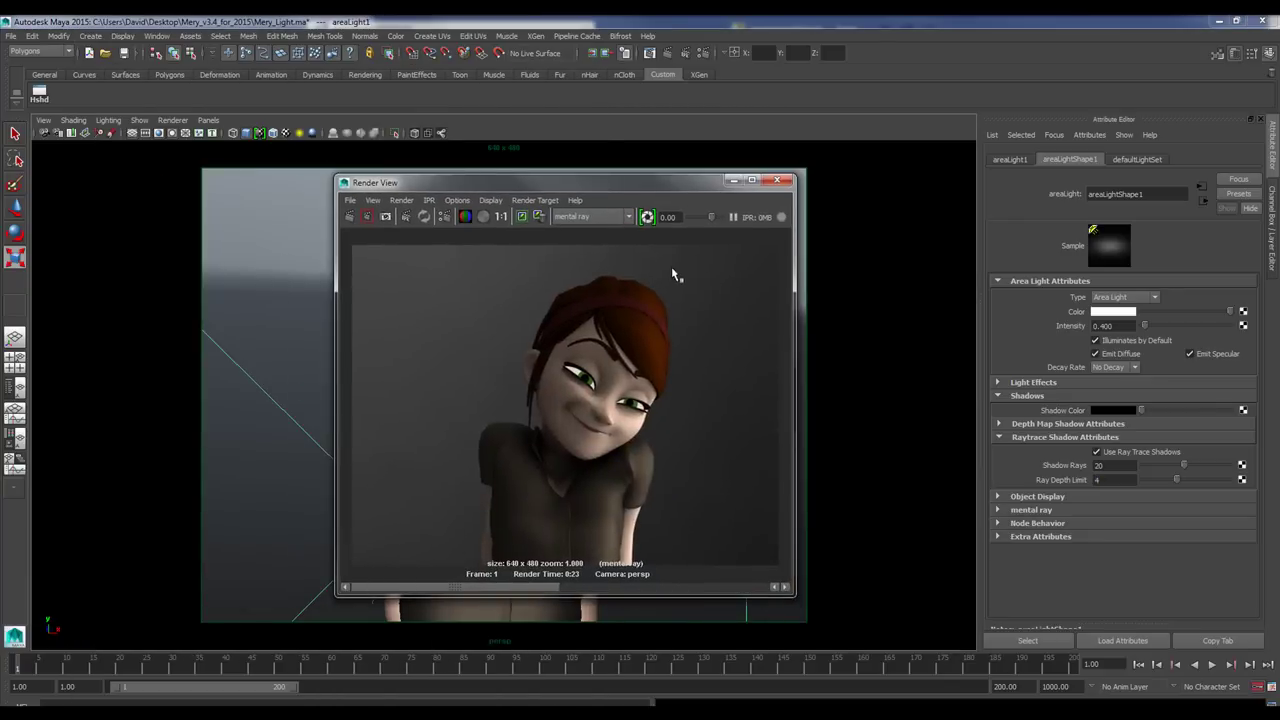
{"action": "left_click", "coordinate": [350, 217]}
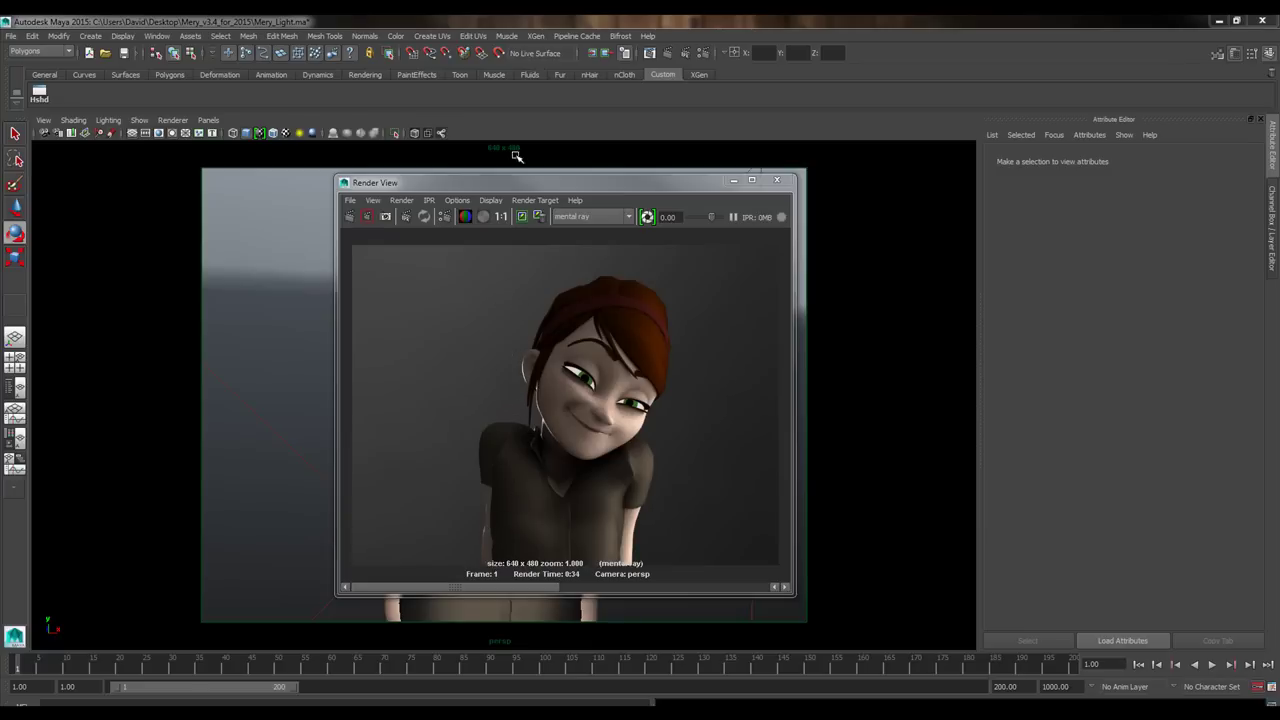
Select the area light, examine its intensity and move the Render View clear of the light's manipulator.
{"action": "left_click_drag", "start_coordinate": [610, 181], "coordinate": [646, 244]}
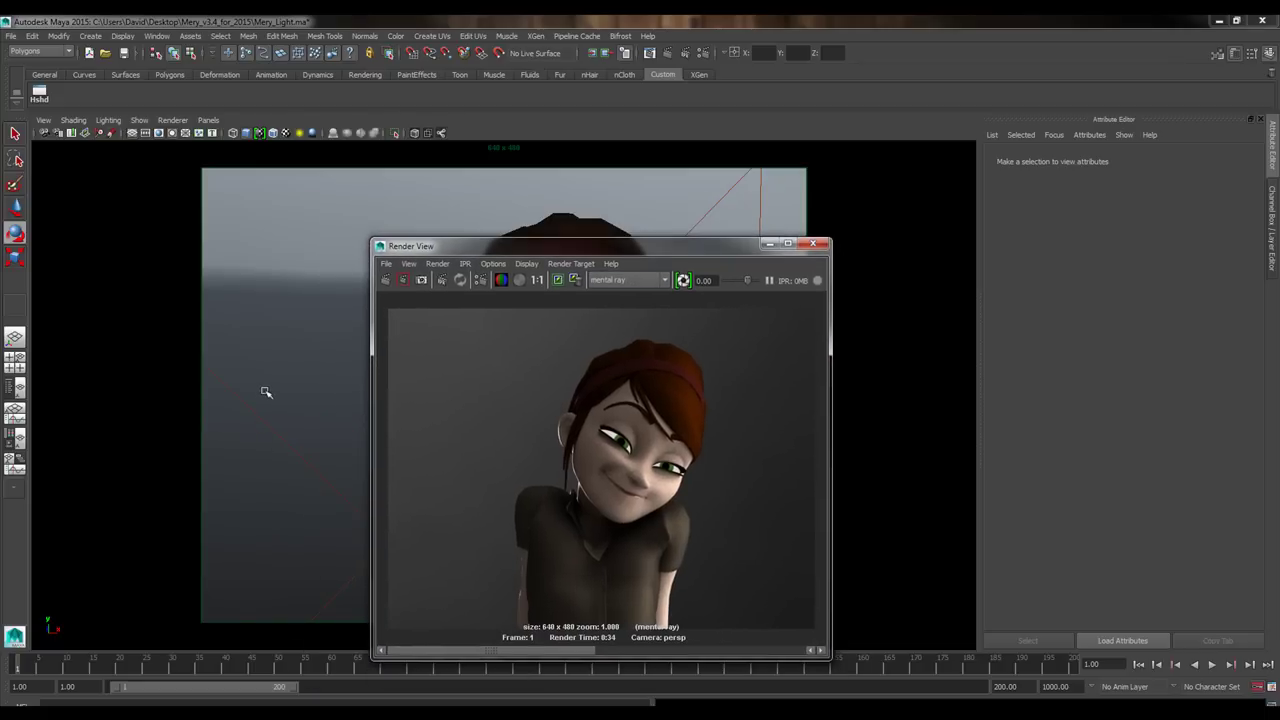
{"action": "left_click", "coordinate": [262, 463]}
{"action": "double_click", "coordinate": [1102, 326]}
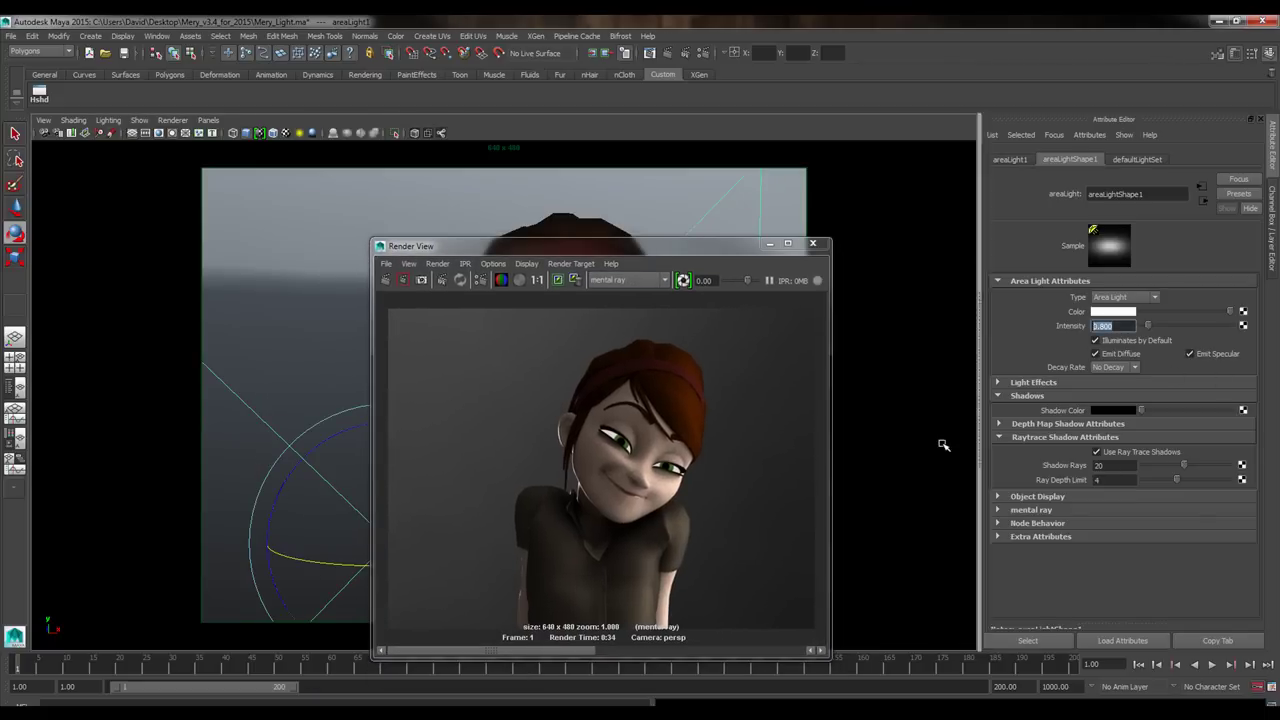
{"action": "left_click_drag", "start_coordinate": [664, 250], "coordinate": [658, 232]}
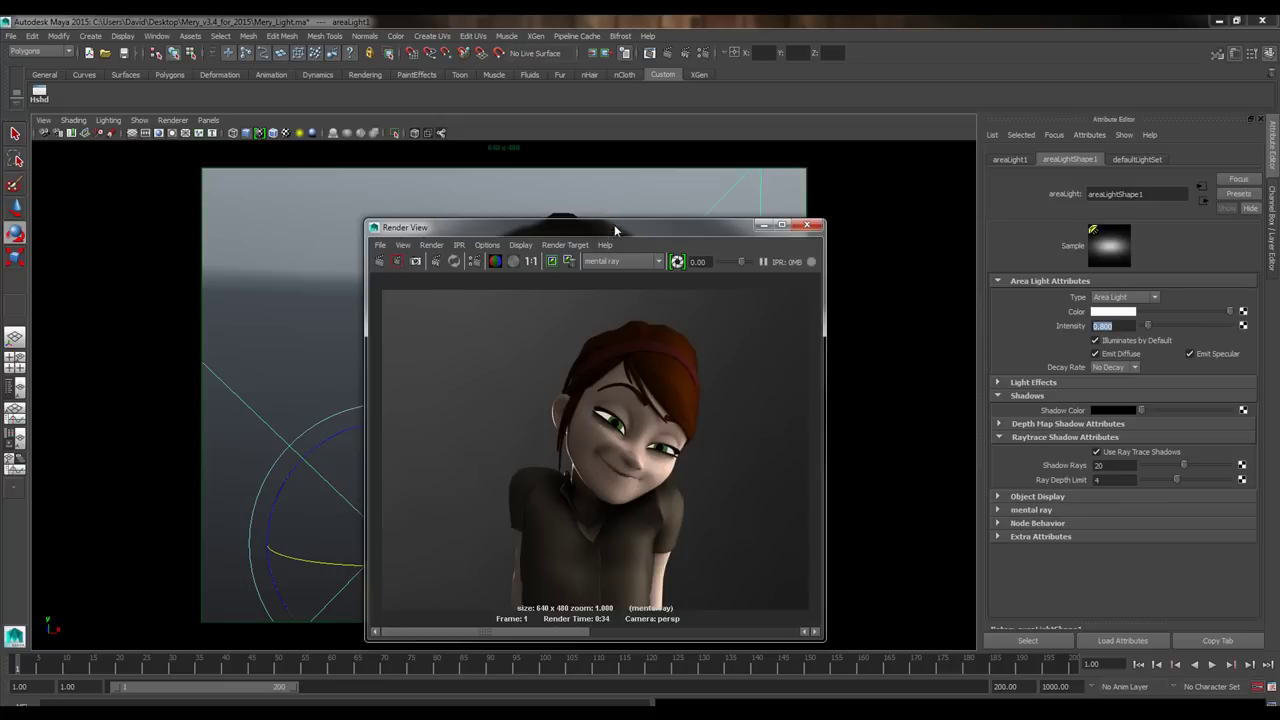
{"action": "mouse_move", "coordinate": [618, 236]}
{"action": "left_mouse_down"}
{"action": "mouse_move", "coordinate": [615, 203]}
{"action": "mouse_move", "coordinate": [813, 251]}
{"action": "left_mouse_up"}
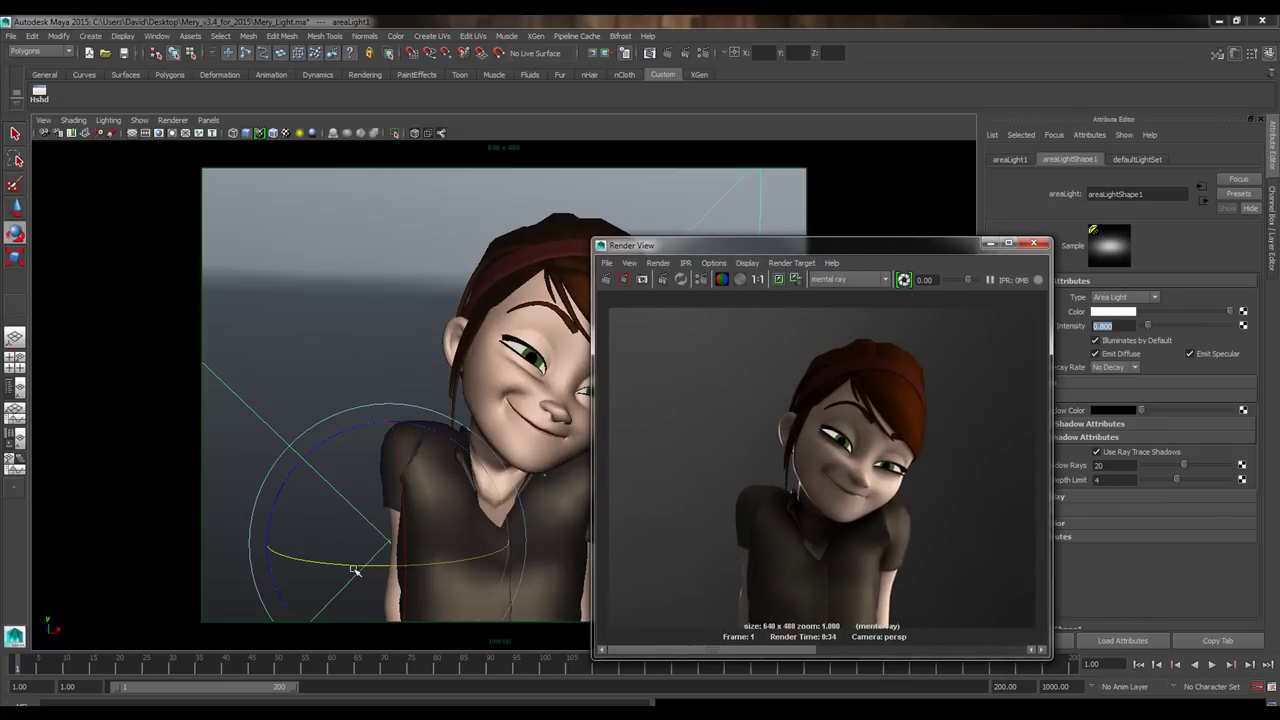
Rotate the area light slightly about its vertical axis, bring the Render View back over the viewport and deselect the light.
{"action": "left_click_drag", "start_coordinate": [351, 566], "coordinate": [365, 567]}
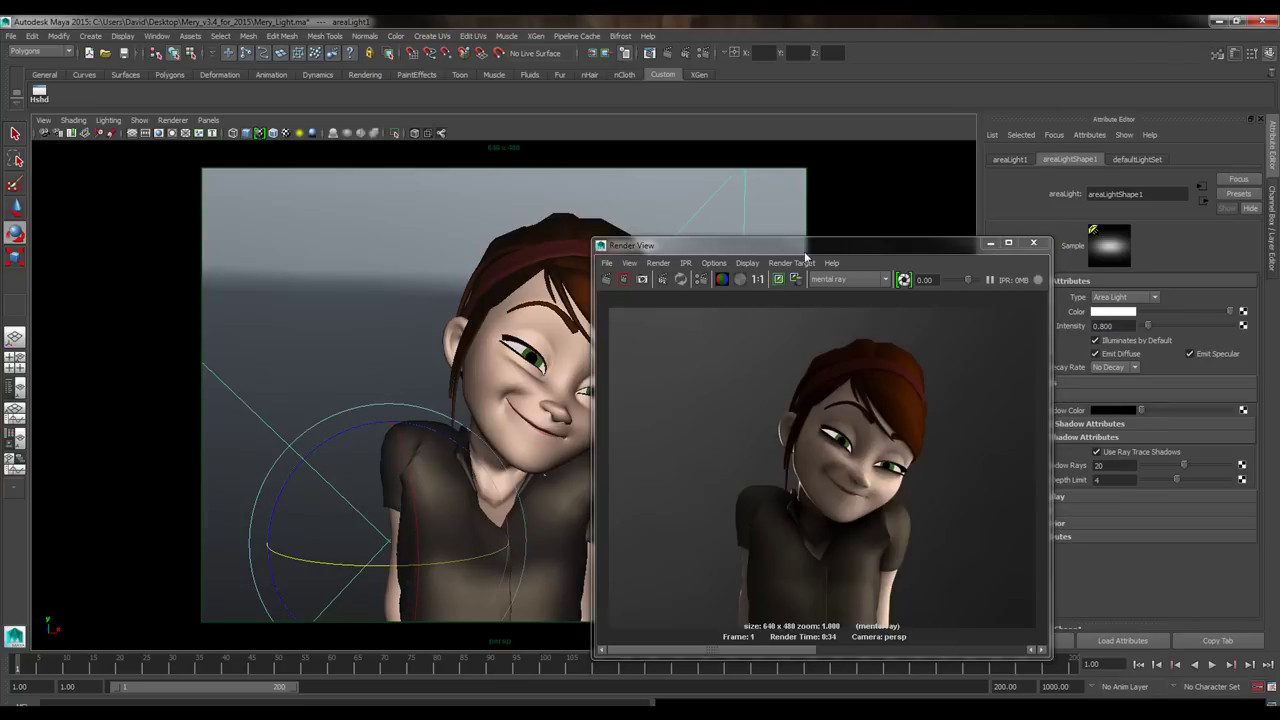
{"action": "left_click_drag", "start_coordinate": [815, 247], "coordinate": [541, 191]}
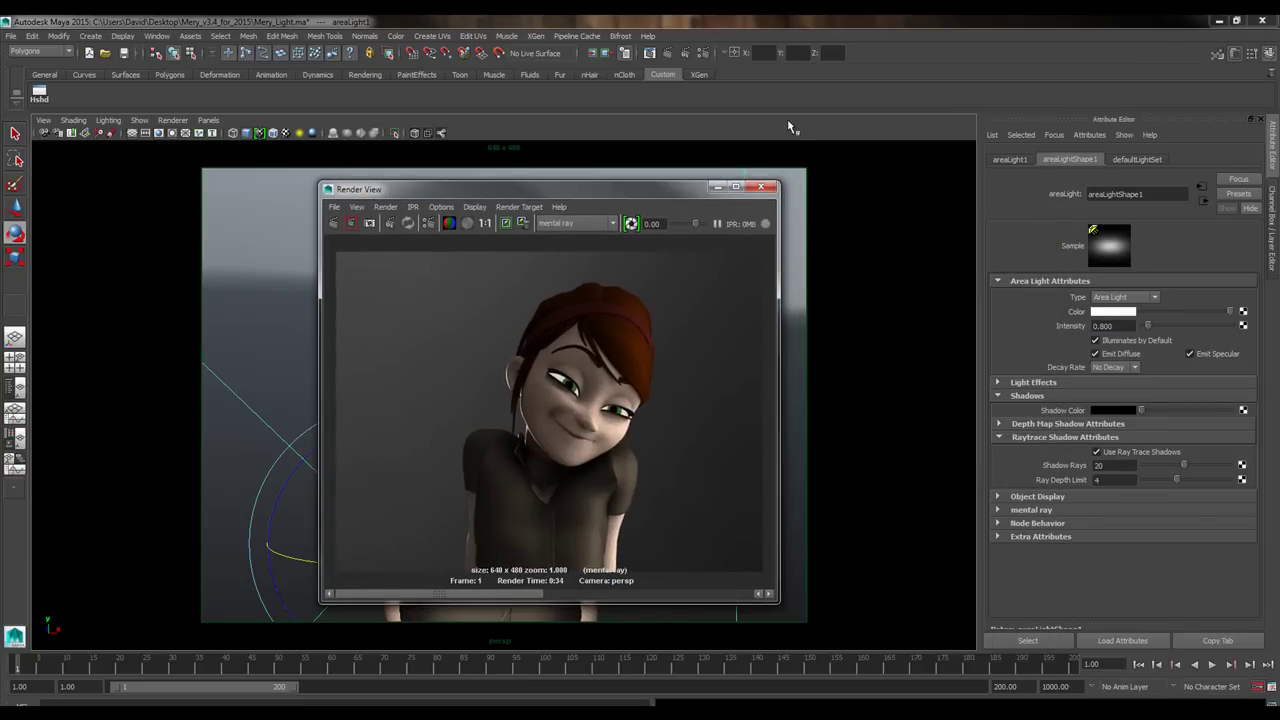
{"action": "left_click", "coordinate": [808, 271]}
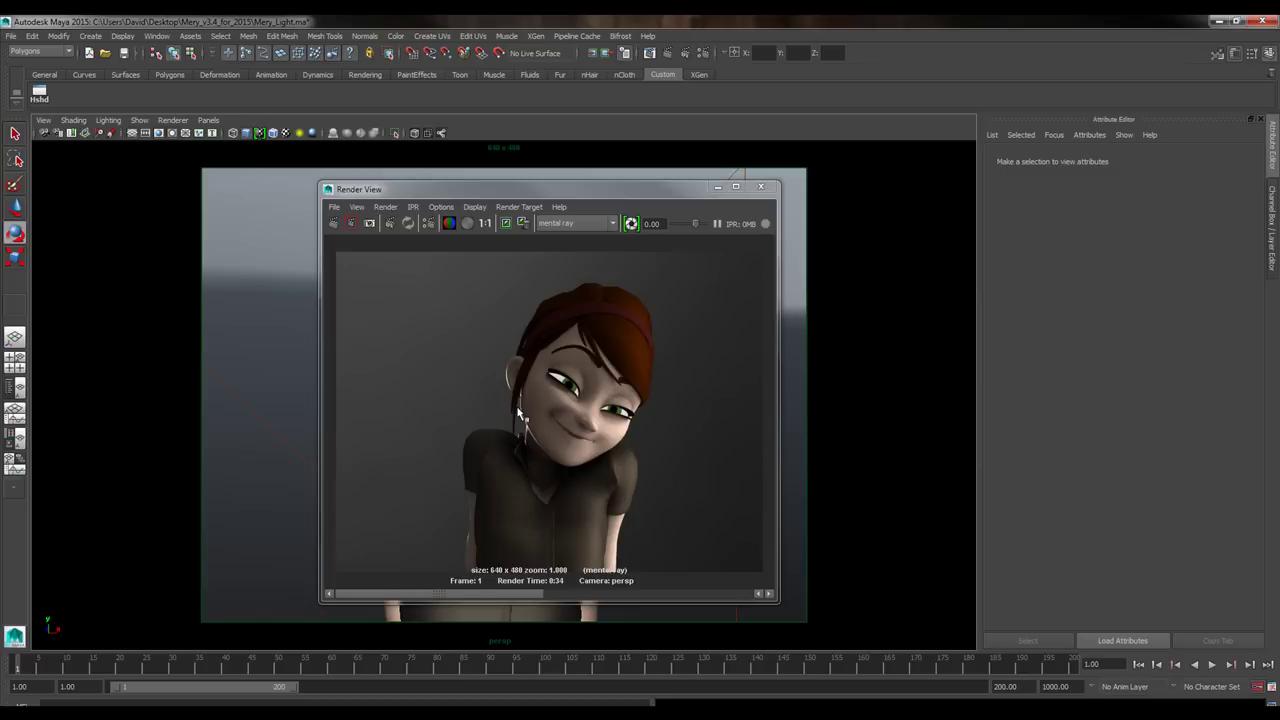
Enable Final Gathering in the mental ray indirect lighting settings and render the frame again.
{"action": "left_click", "coordinate": [703, 54]}
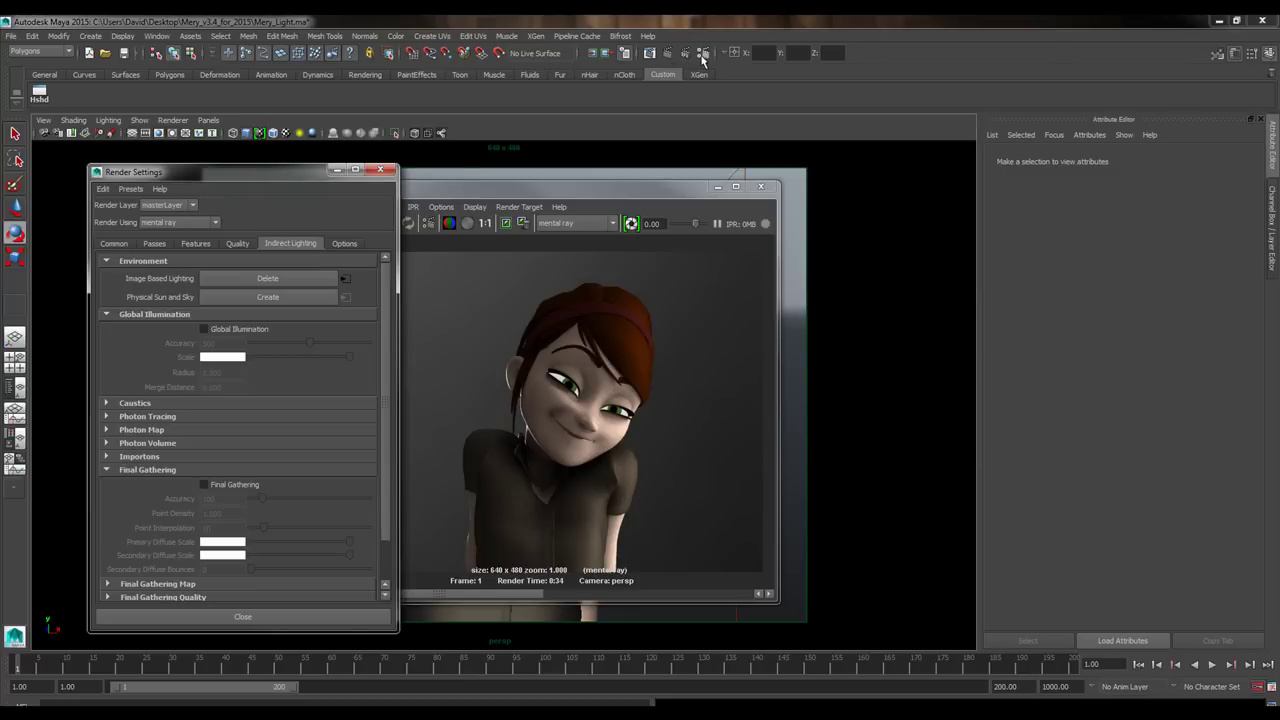
{"action": "left_click_drag", "start_coordinate": [252, 174], "coordinate": [587, 143]}
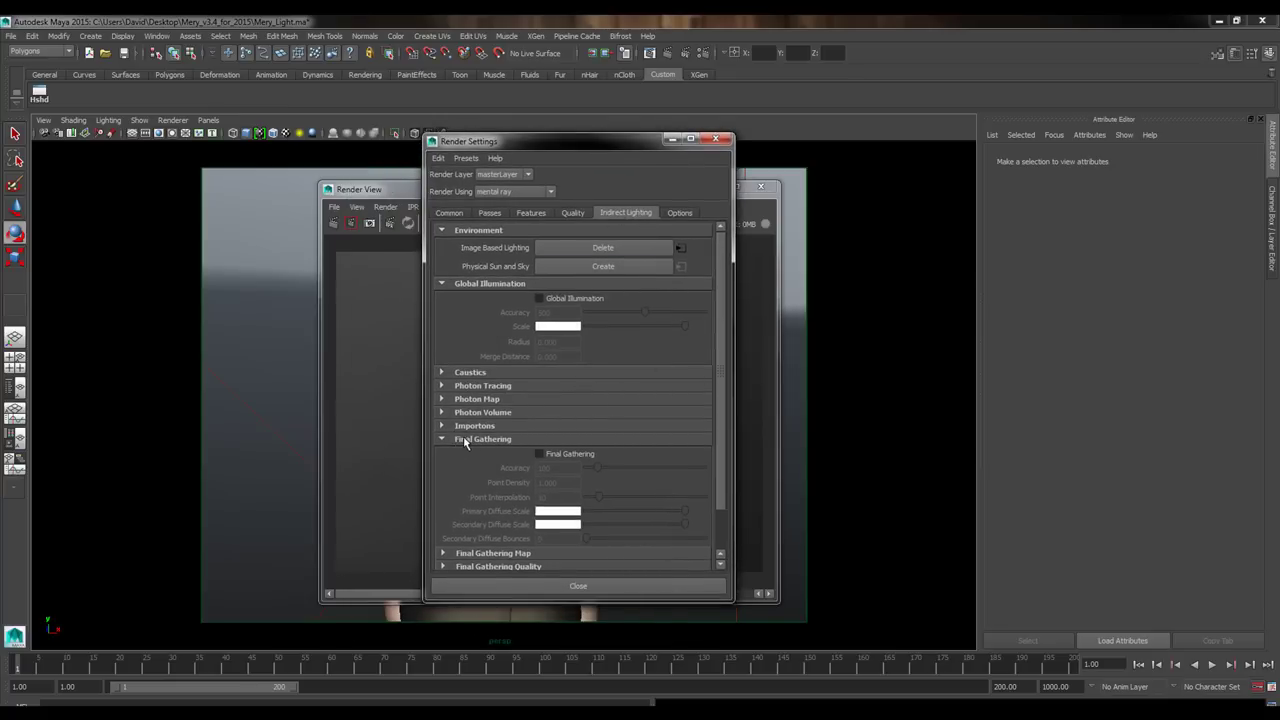
{"action": "left_click", "coordinate": [541, 455]}
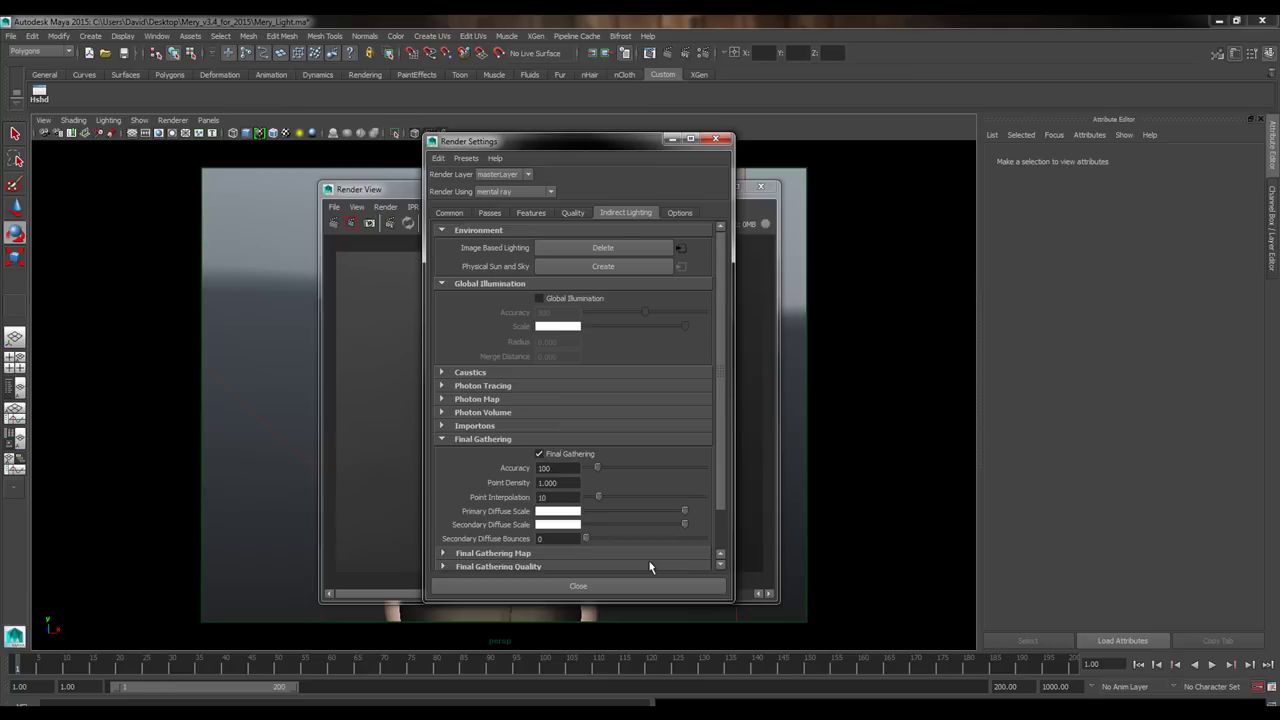
{"action": "left_click", "coordinate": [586, 589]}
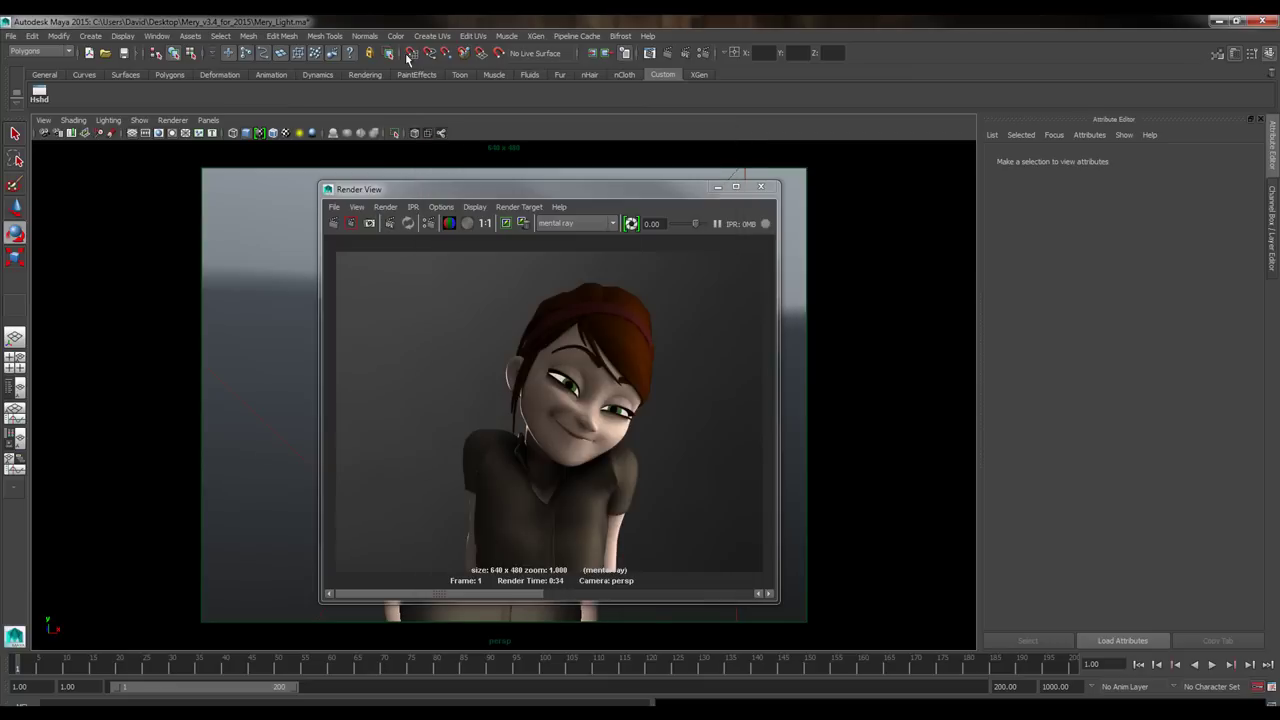
{"action": "left_click", "coordinate": [334, 223]}
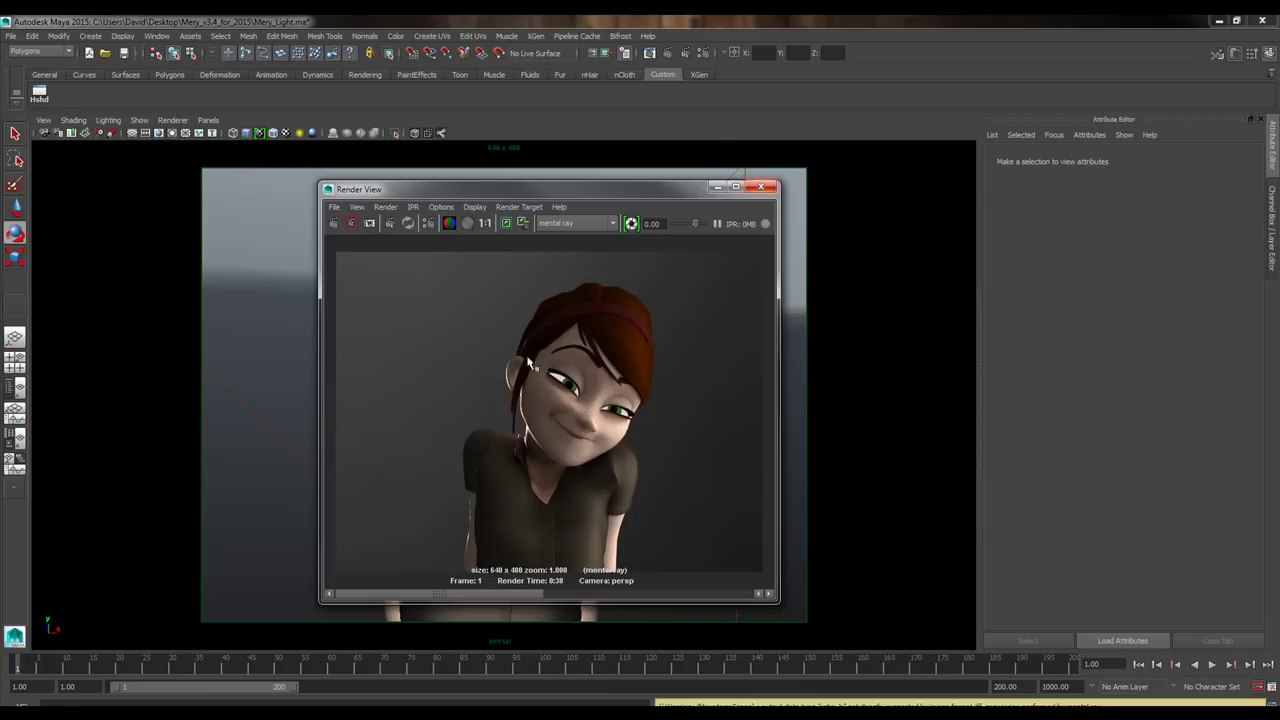
Keep the current render for comparison, select the HDRI lighting sphere and set its light emission Quality to 0.60.
{"action": "left_click_drag", "start_coordinate": [273, 269], "coordinate": [292, 329]}
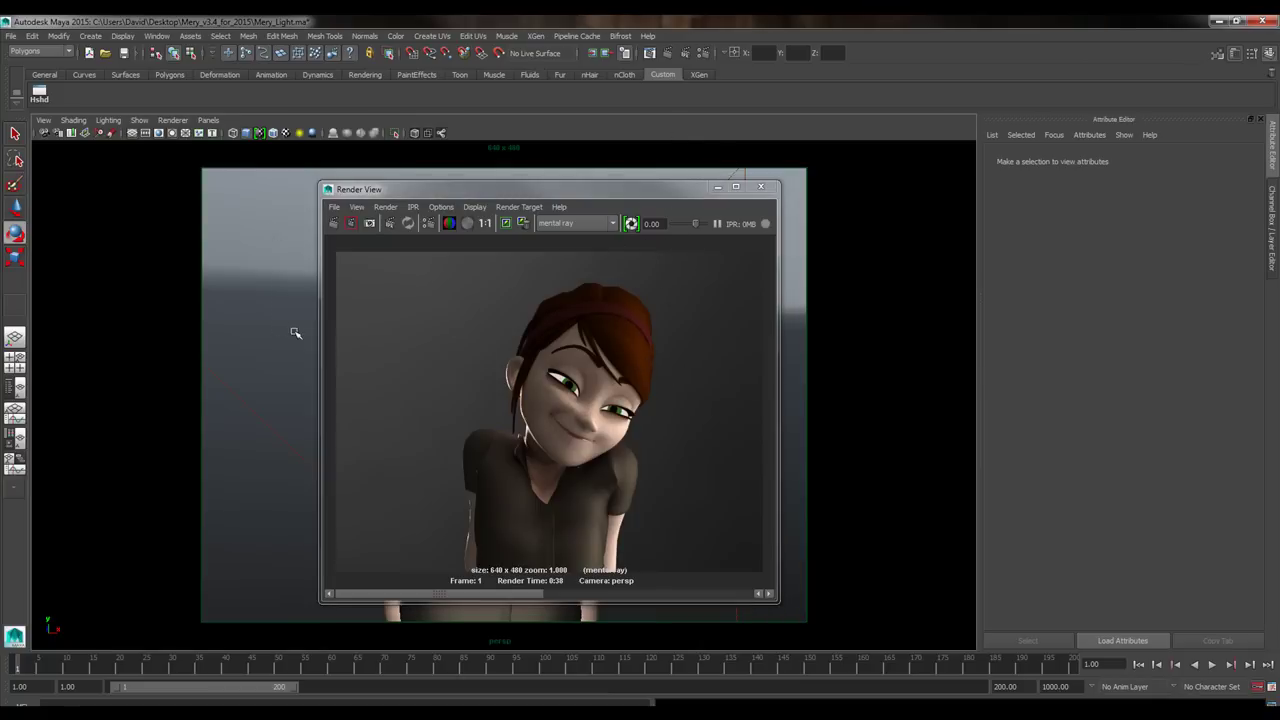
{"action": "left_click_drag", "start_coordinate": [274, 282], "coordinate": [312, 337]}
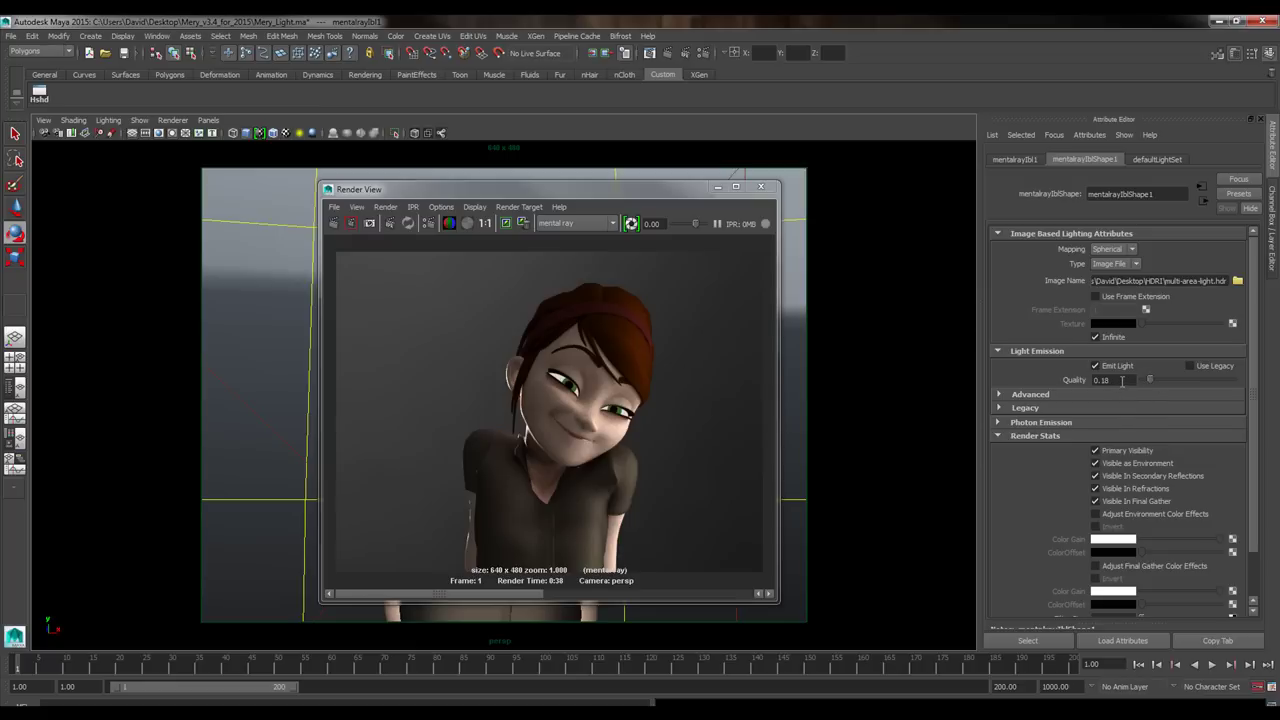
{"action": "left_click", "coordinate": [506, 225]}
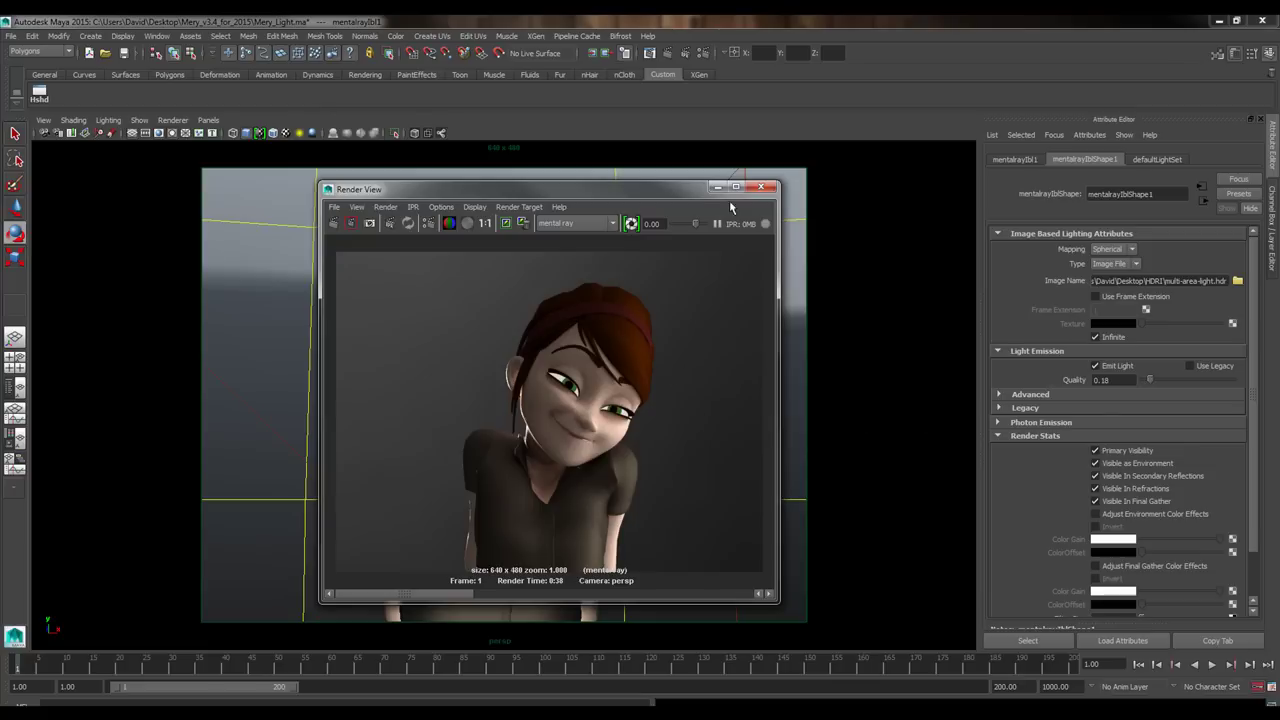
{"action": "left_click_drag", "start_coordinate": [615, 196], "coordinate": [434, 203]}
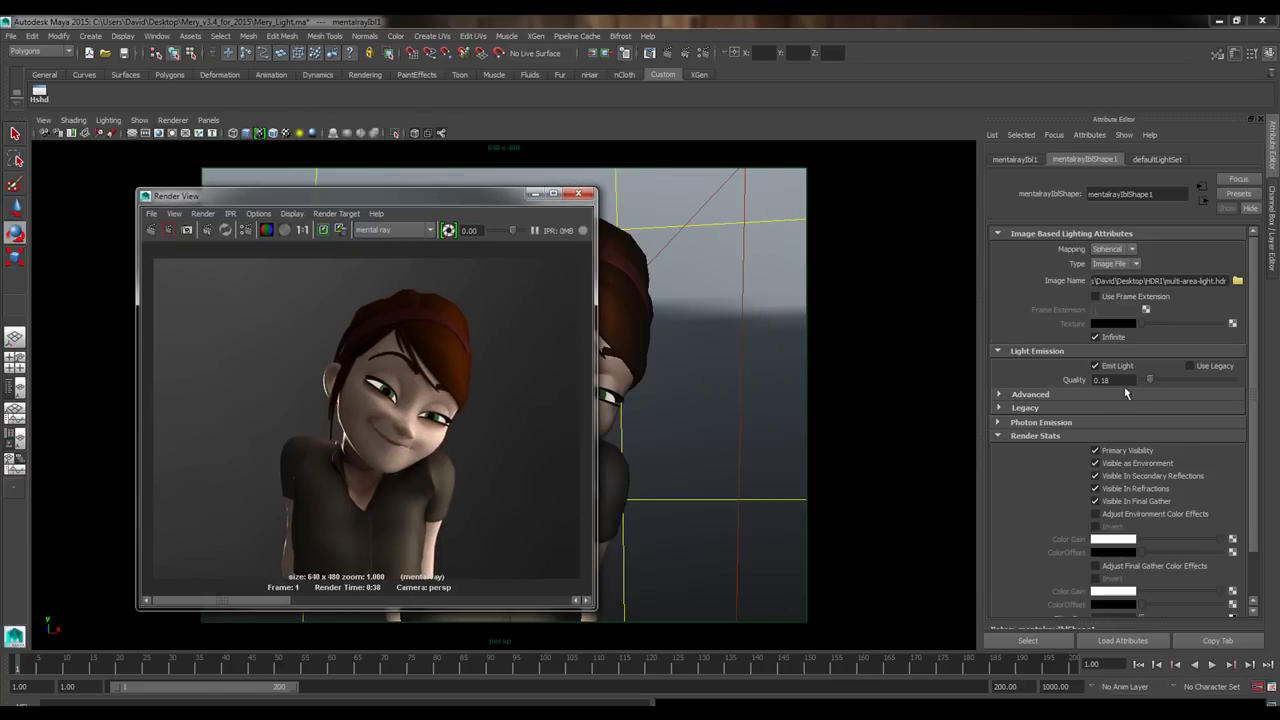
{"action": "left_click", "coordinate": [1150, 382]}
{"action": "left_click_drag", "start_coordinate": [1153, 383], "coordinate": [1171, 383]}
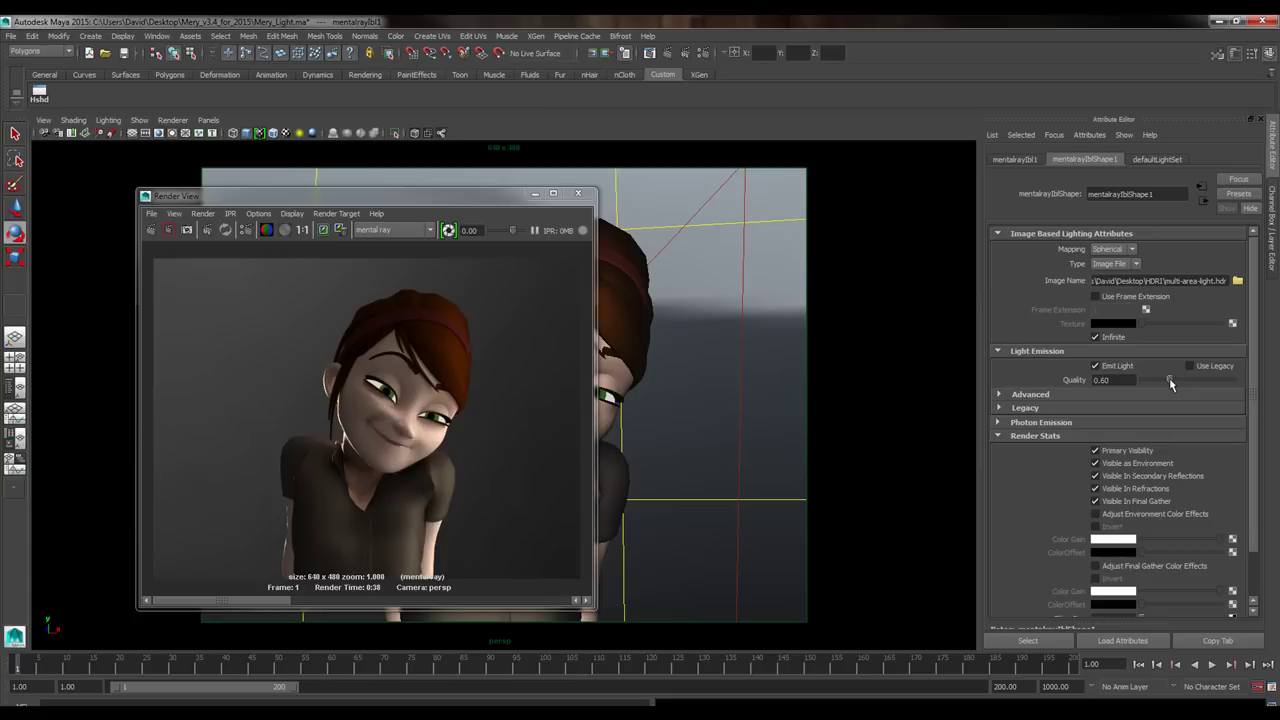
Set the HDRI lighting sphere's Color Gain R, G and B to 2.2 and render the frame.
{"action": "left_click", "coordinate": [1273, 240]}
{"action": "left_click", "coordinate": [1232, 302]}
{"action": "left_click_drag", "start_coordinate": [1230, 314], "coordinate": [1225, 320]}
{"action": "type", "text": "2.2"}
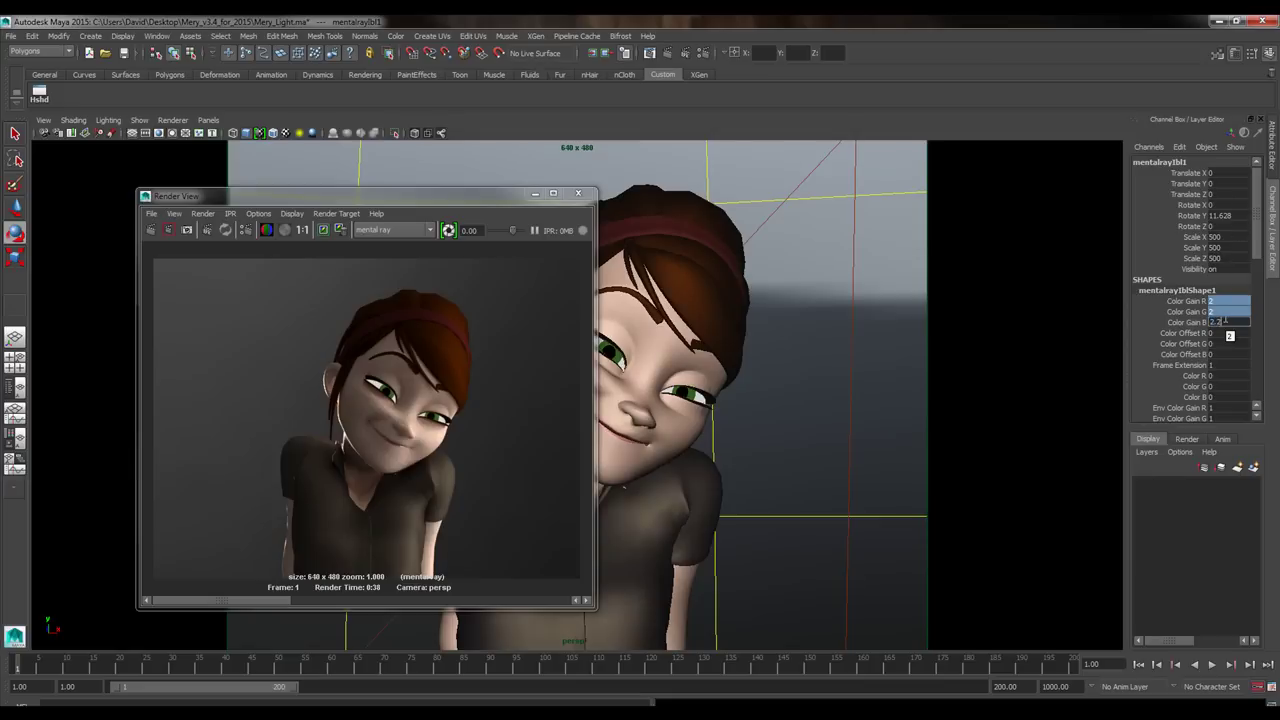
{"action": "key", "text": "Return"}
{"action": "left_click_drag", "start_coordinate": [374, 201], "coordinate": [537, 200]}
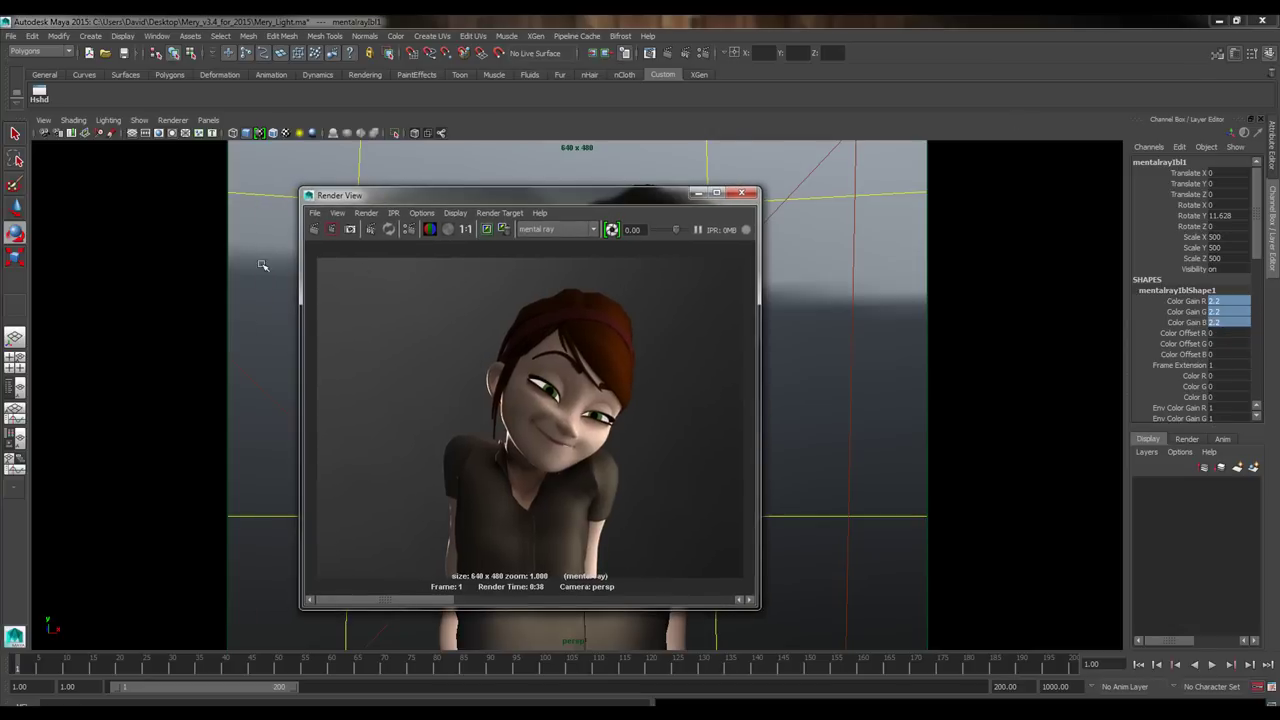
{"action": "left_click", "coordinate": [314, 229]}
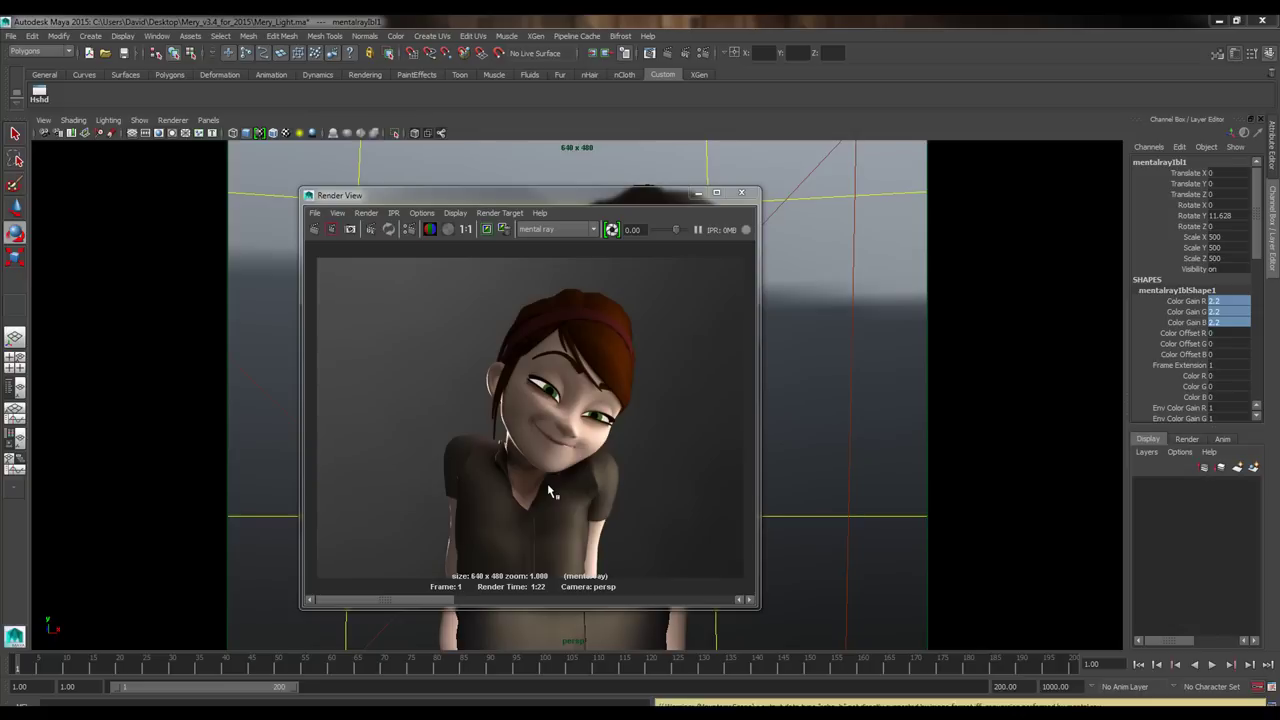
Check the Final Gathering settings and enlarge the Render View to examine the whole rendered frame.
{"action": "left_click", "coordinate": [703, 52]}
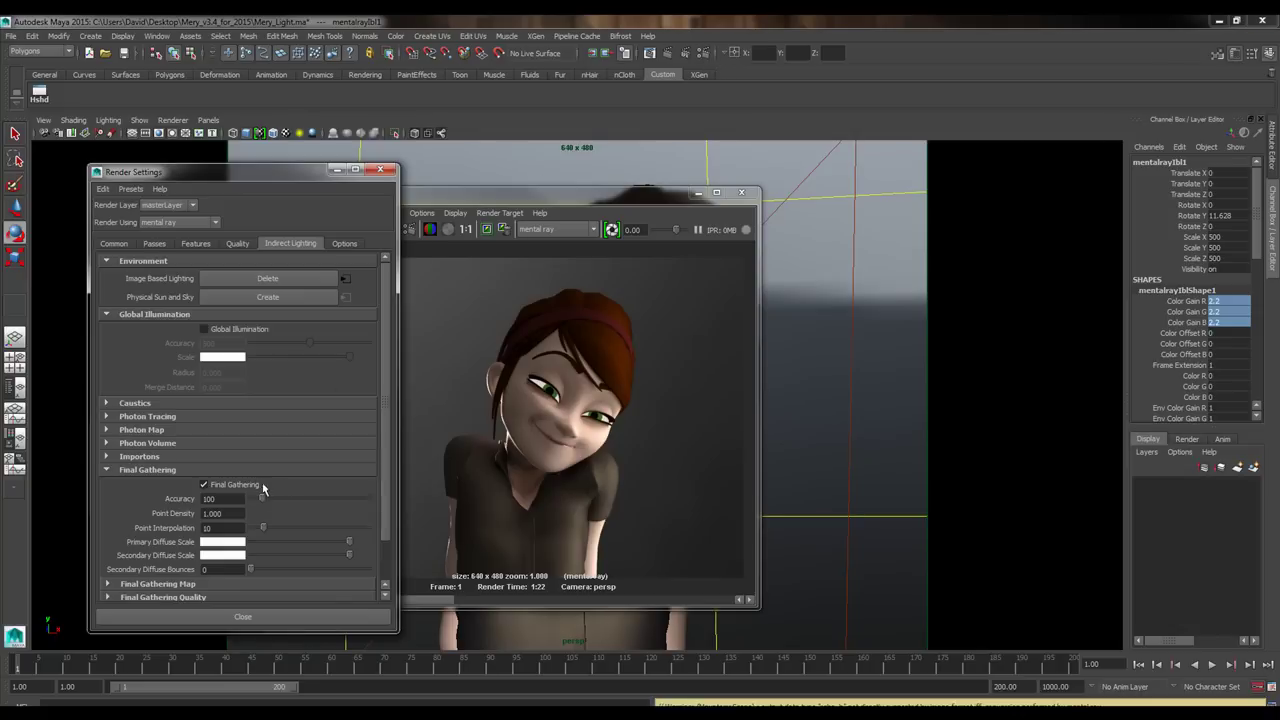
{"action": "left_click", "coordinate": [380, 169]}
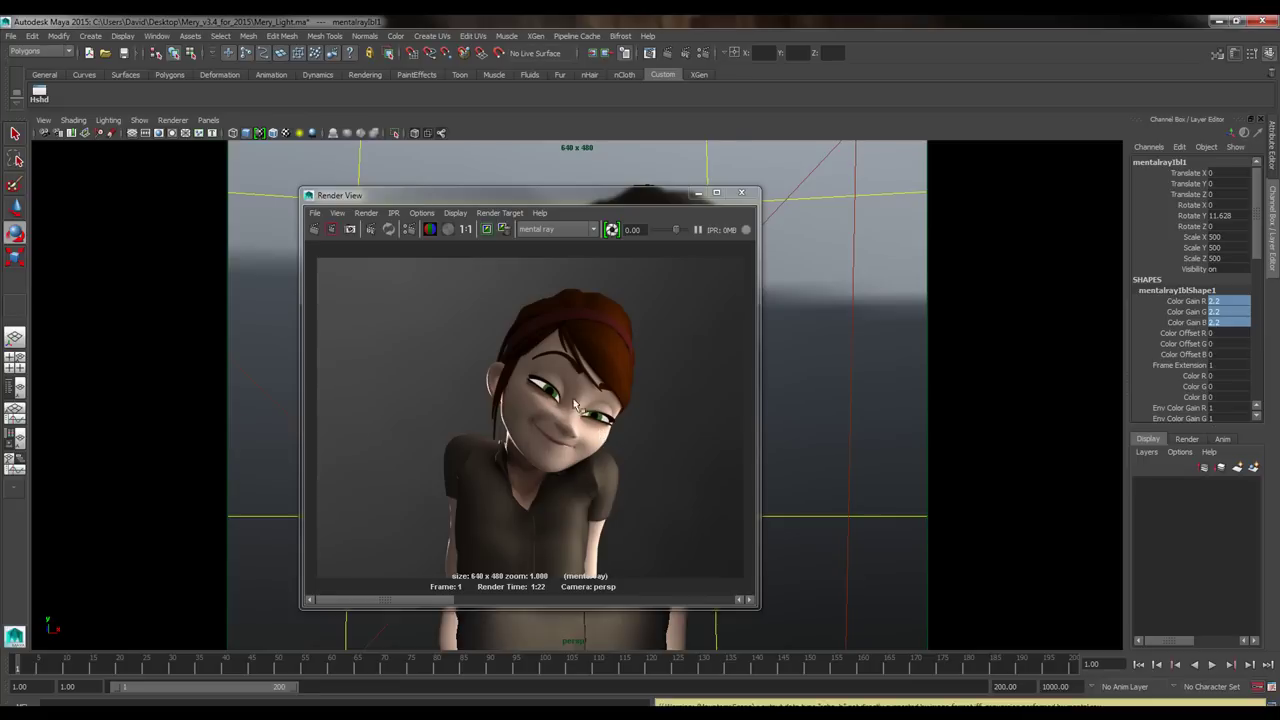
{"action": "left_click_drag", "start_coordinate": [760, 607], "coordinate": [912, 654]}
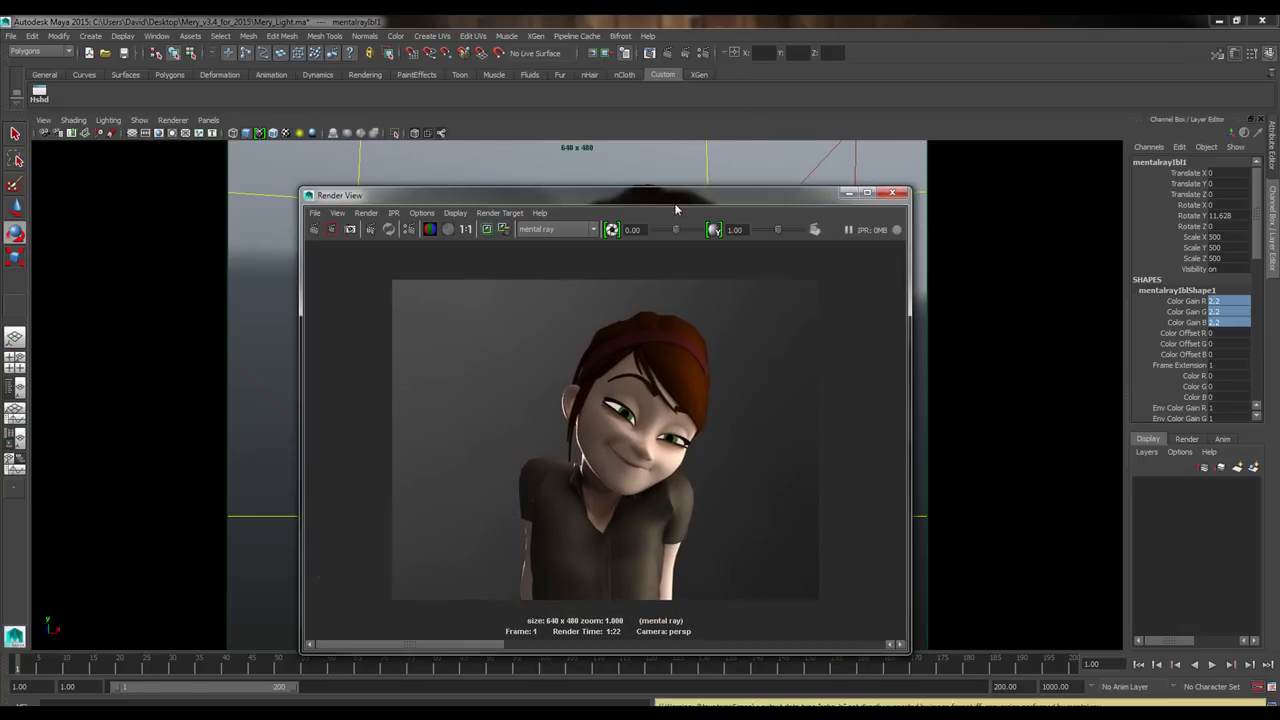
{"action": "left_click_drag", "start_coordinate": [662, 190], "coordinate": [620, 157]}
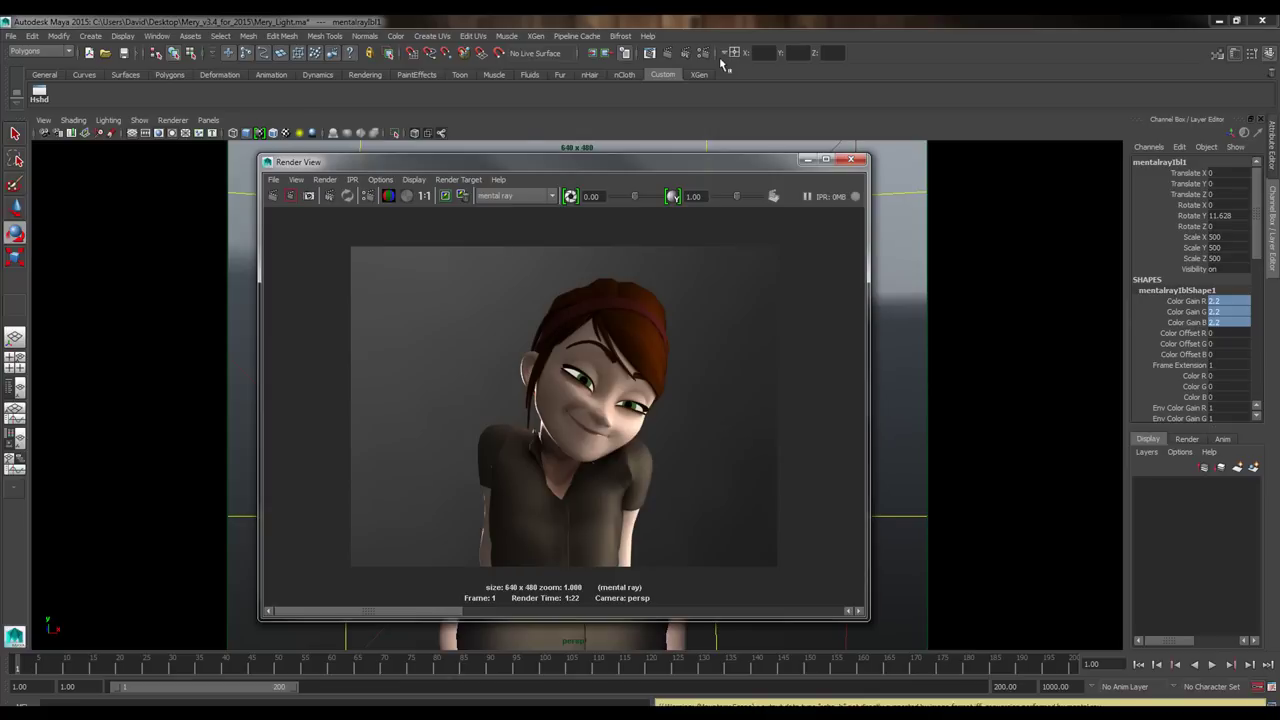
{"action": "left_click_drag", "start_coordinate": [692, 164], "coordinate": [710, 170]}
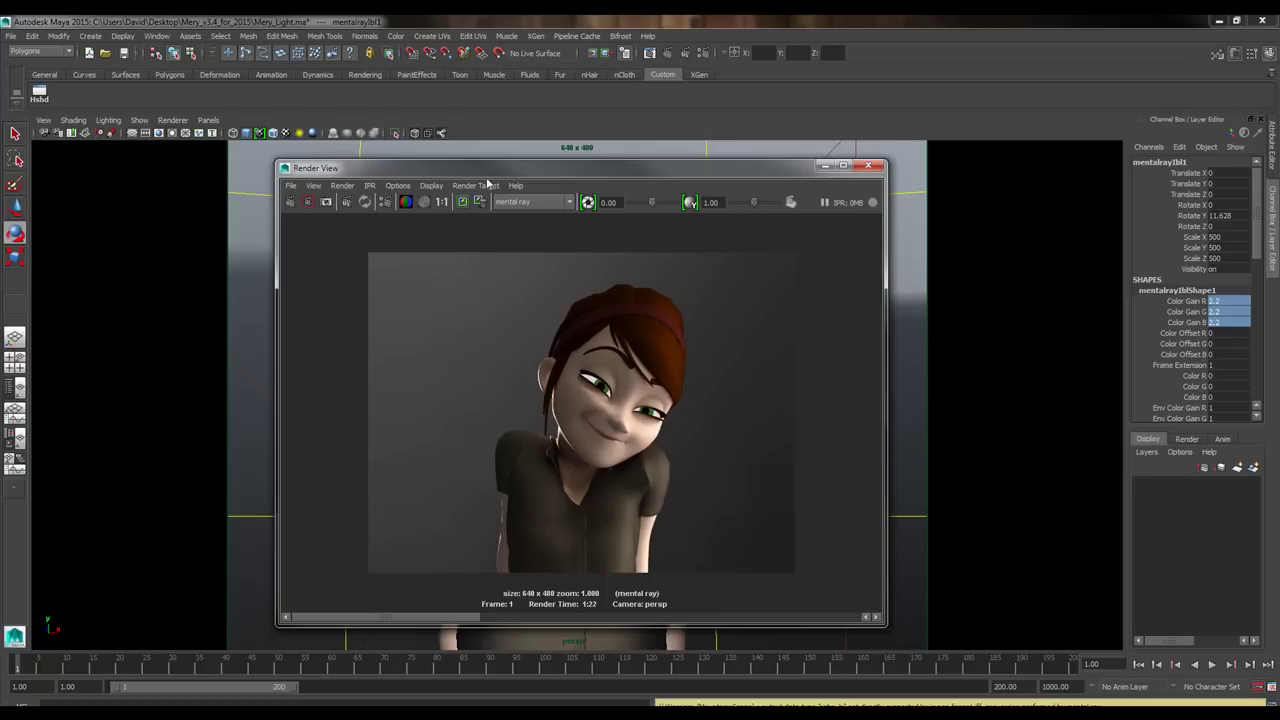
Examine the render's alpha channel against its colour image and the character in the viewport.
{"action": "left_click", "coordinate": [423, 202]}
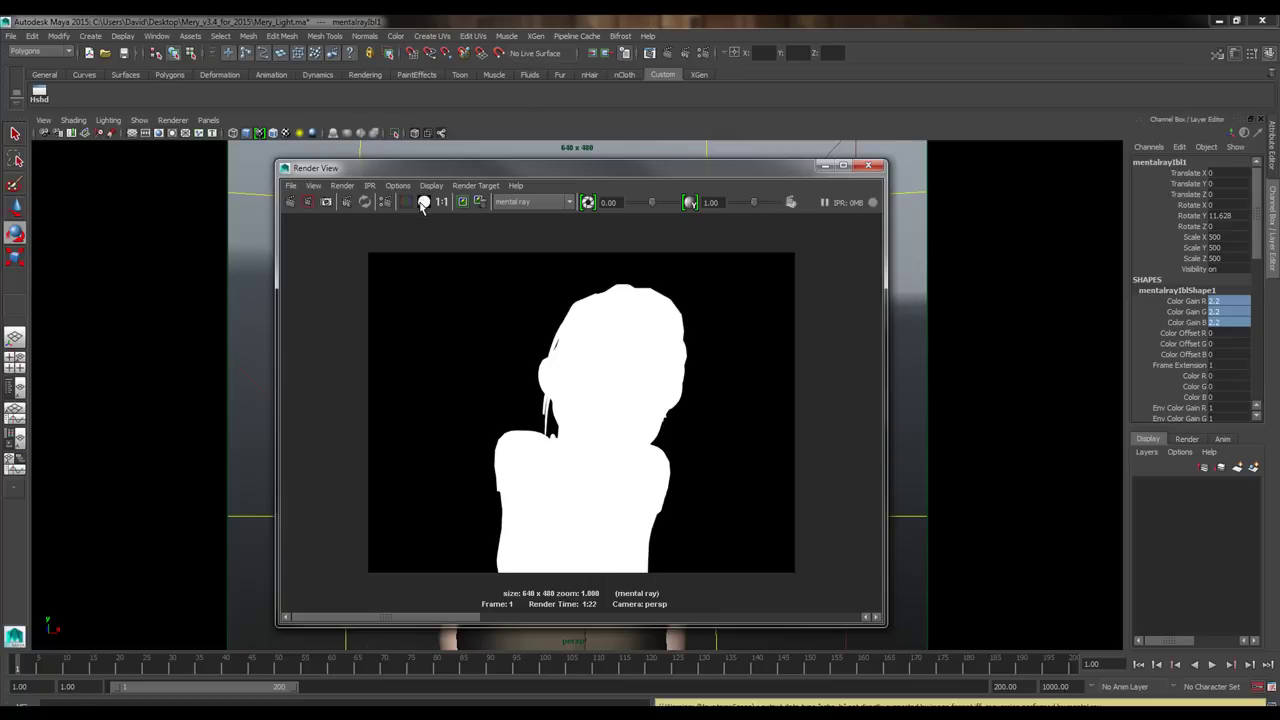
{"action": "left_click", "coordinate": [407, 202]}
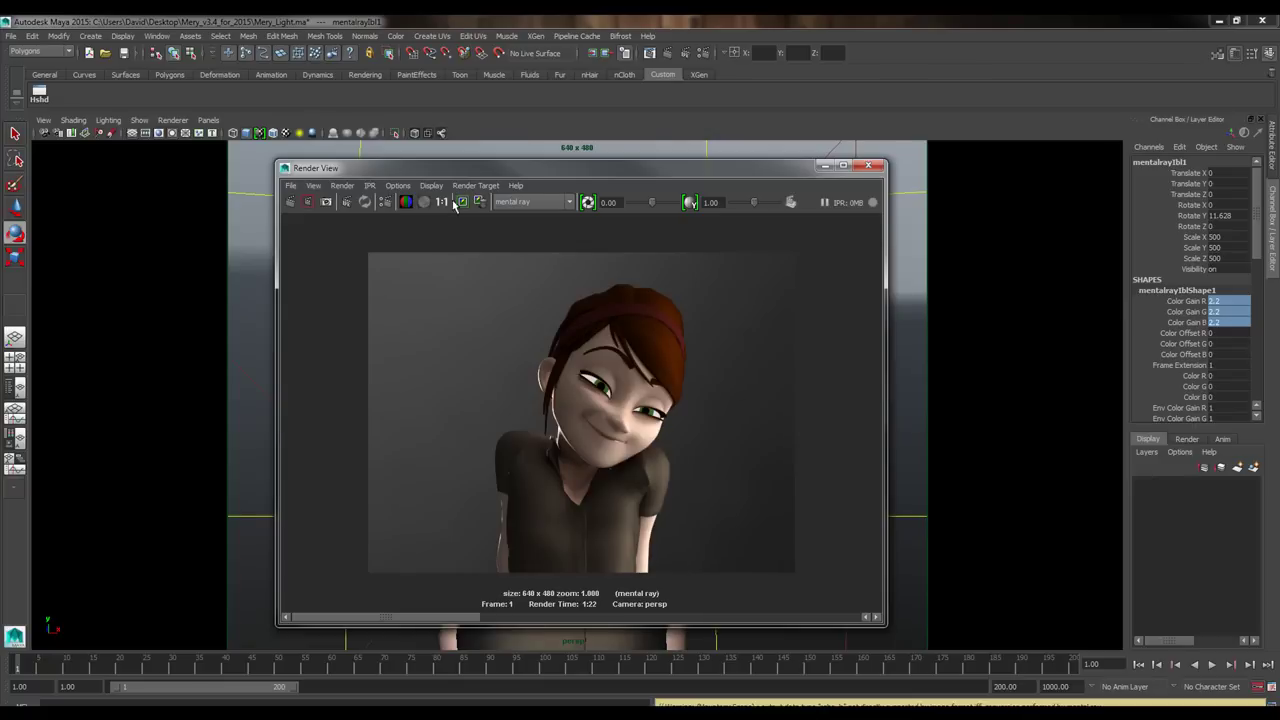
{"action": "left_click_drag", "start_coordinate": [546, 172], "coordinate": [2, 205]}
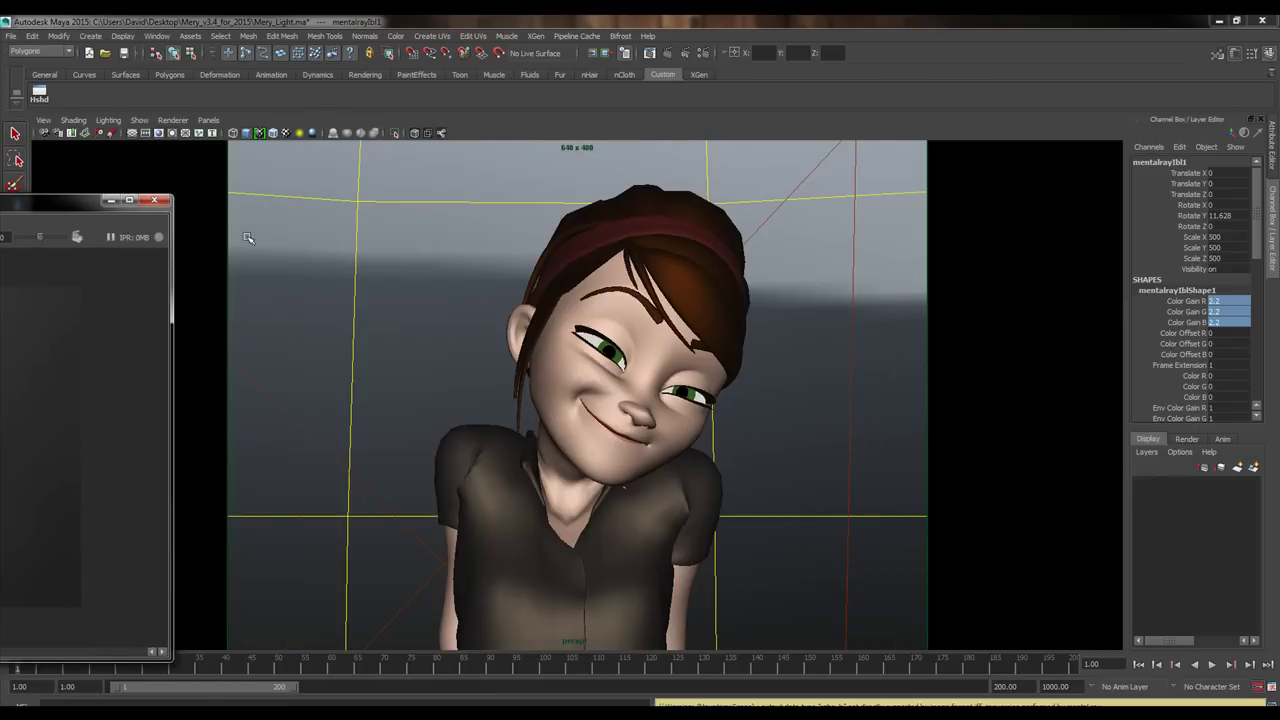
{"action": "left_click_drag", "start_coordinate": [103, 210], "coordinate": [795, 205]}
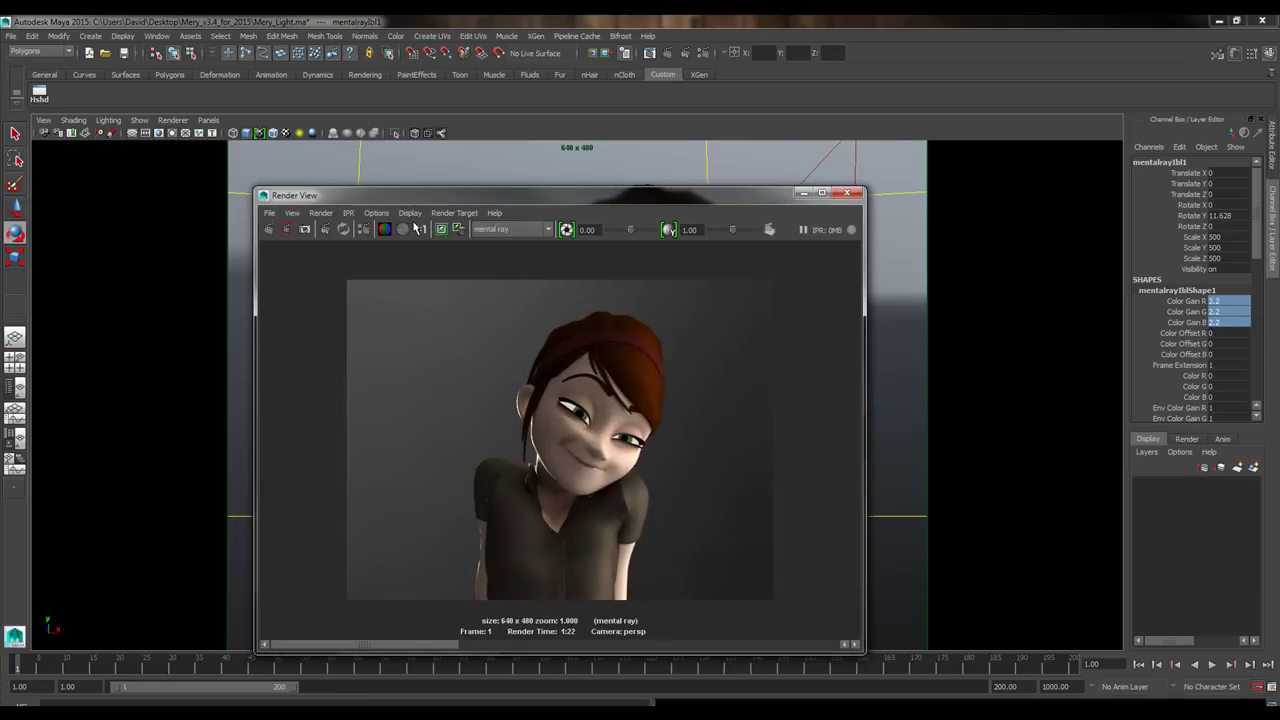
{"action": "left_click", "coordinate": [403, 229]}
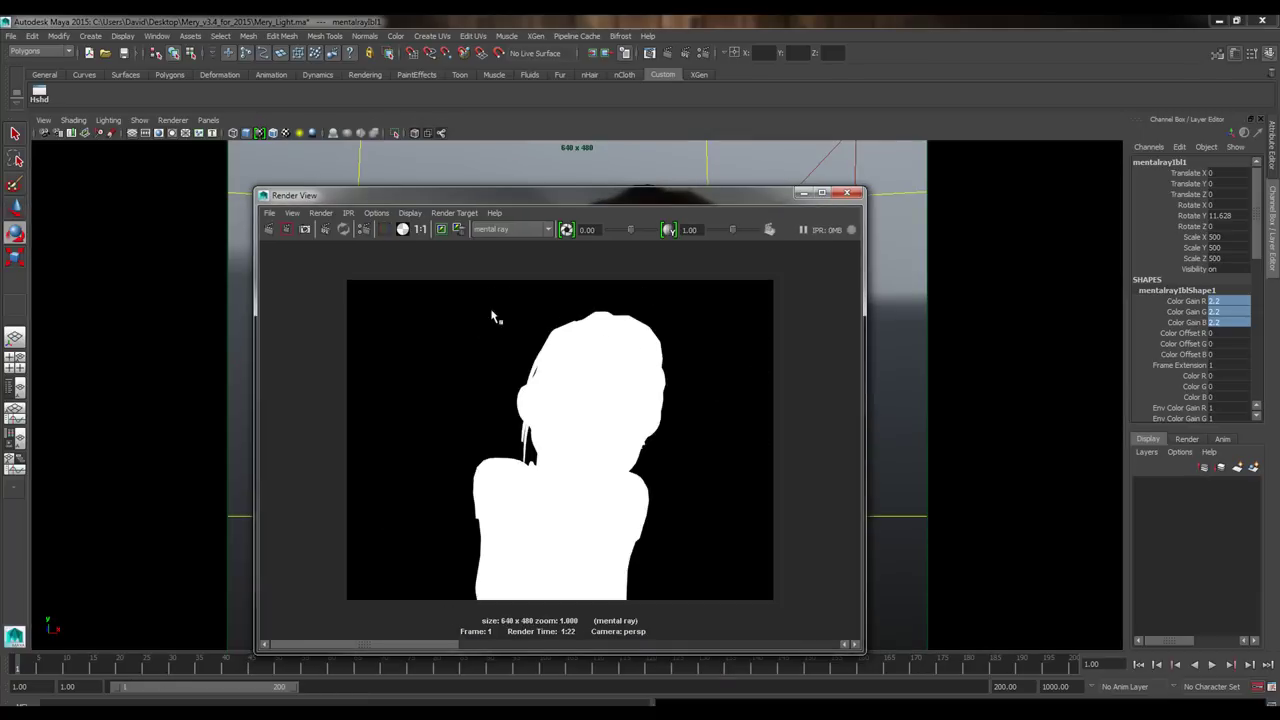
{"action": "left_click_drag", "start_coordinate": [660, 205], "coordinate": [25, 201]}
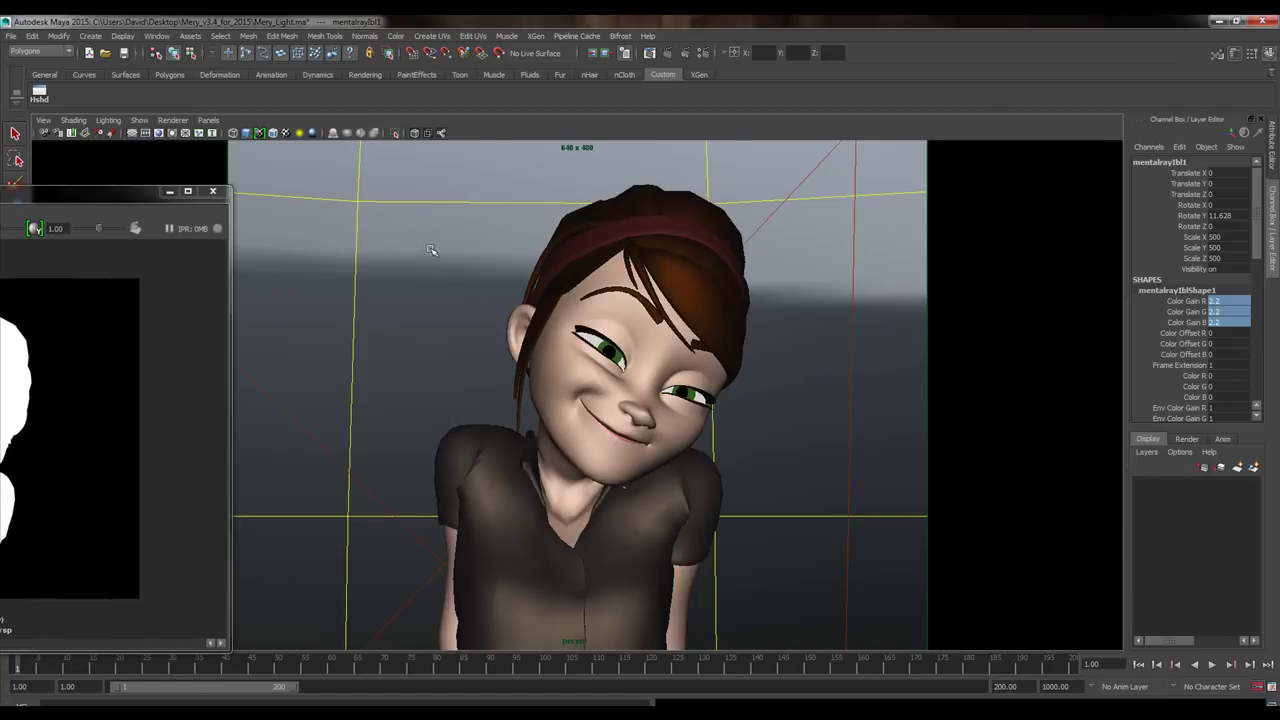
Turn off Primary Visibility in the HDRI lighting sphere's render stats and return the Render View to the colour image.
{"action": "left_click", "coordinate": [1273, 160]}
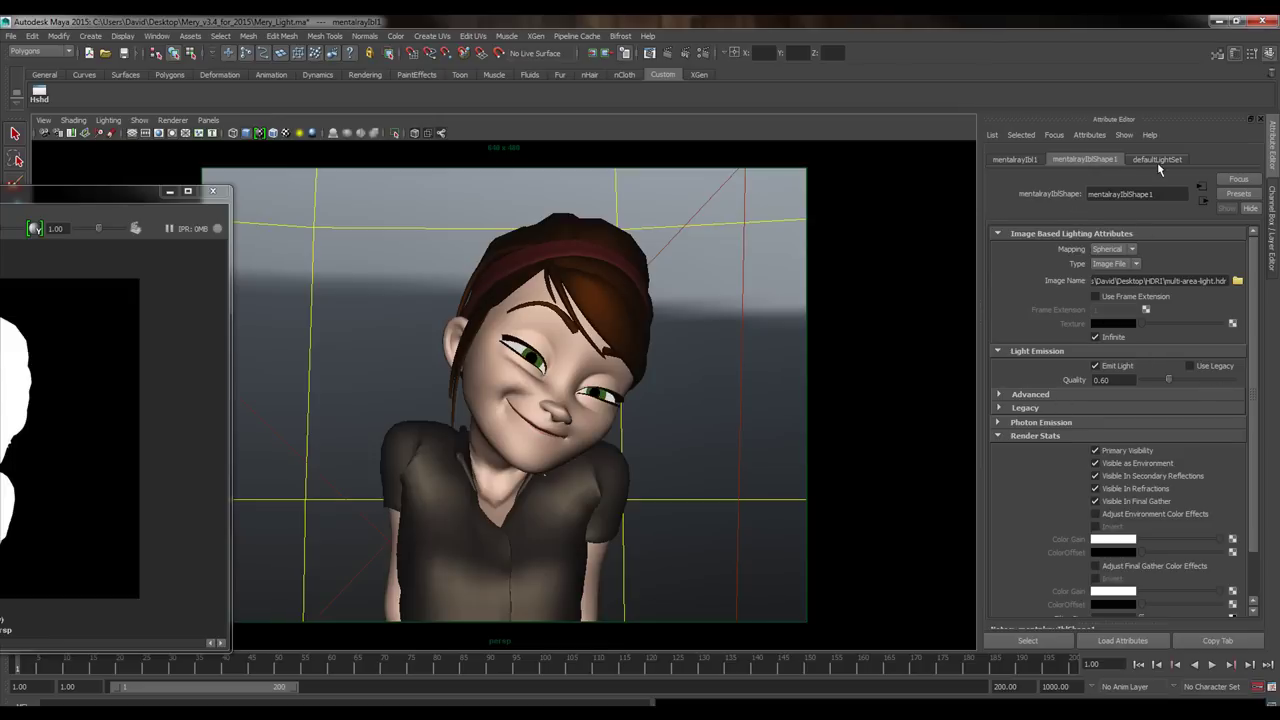
{"action": "left_click", "coordinate": [1012, 160]}
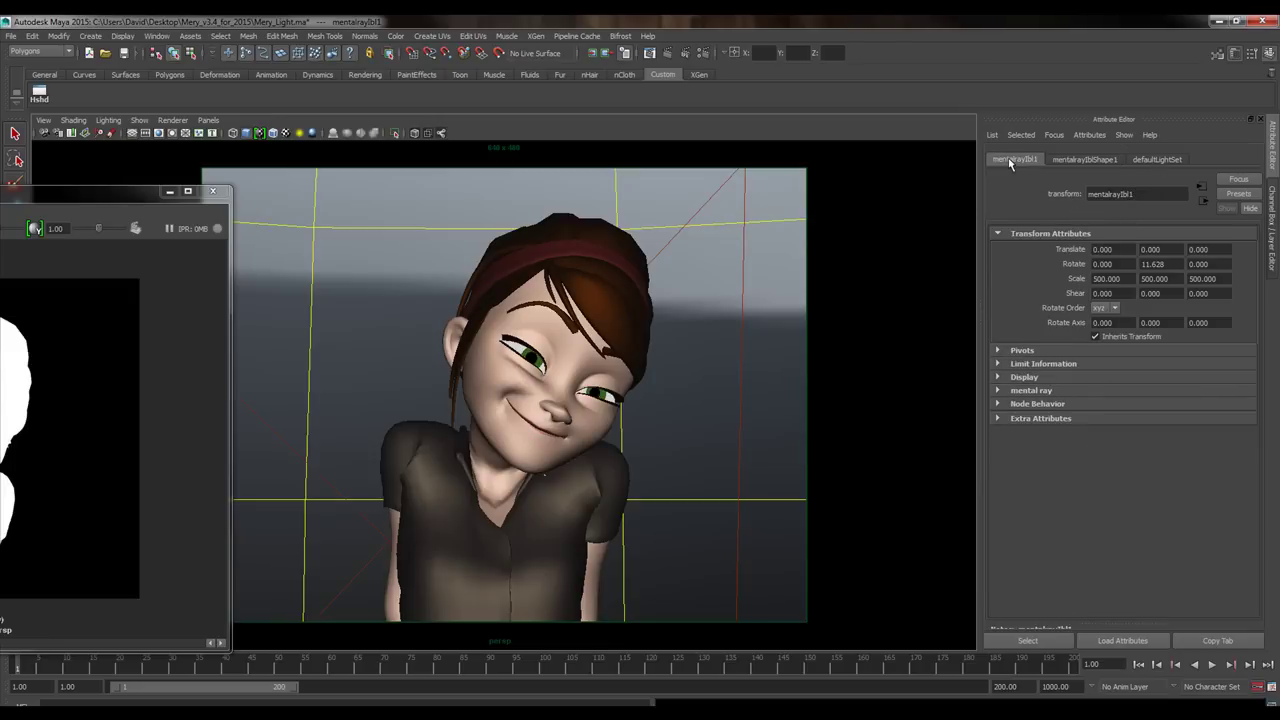
{"action": "left_click", "coordinate": [1077, 160]}
{"action": "left_click", "coordinate": [1007, 352]}
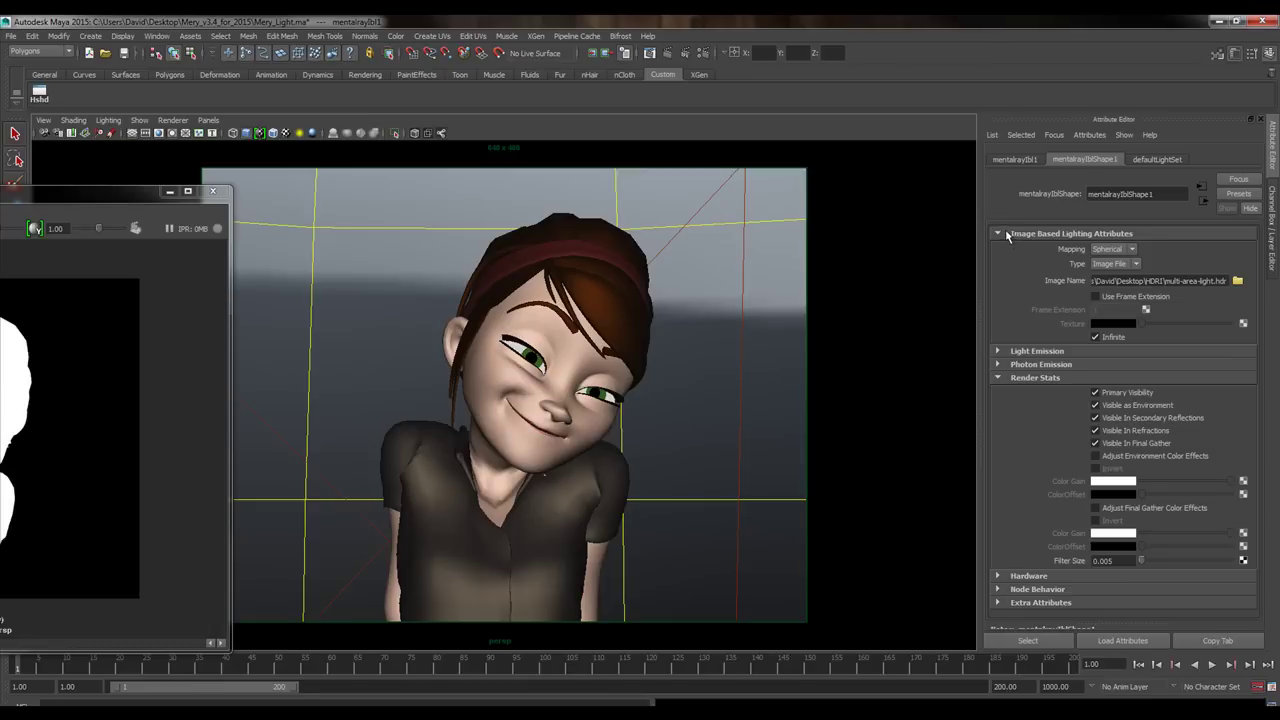
{"action": "left_click", "coordinate": [1002, 379]}
{"action": "left_click", "coordinate": [1002, 379]}
{"action": "left_click_drag", "start_coordinate": [87, 197], "coordinate": [679, 220]}
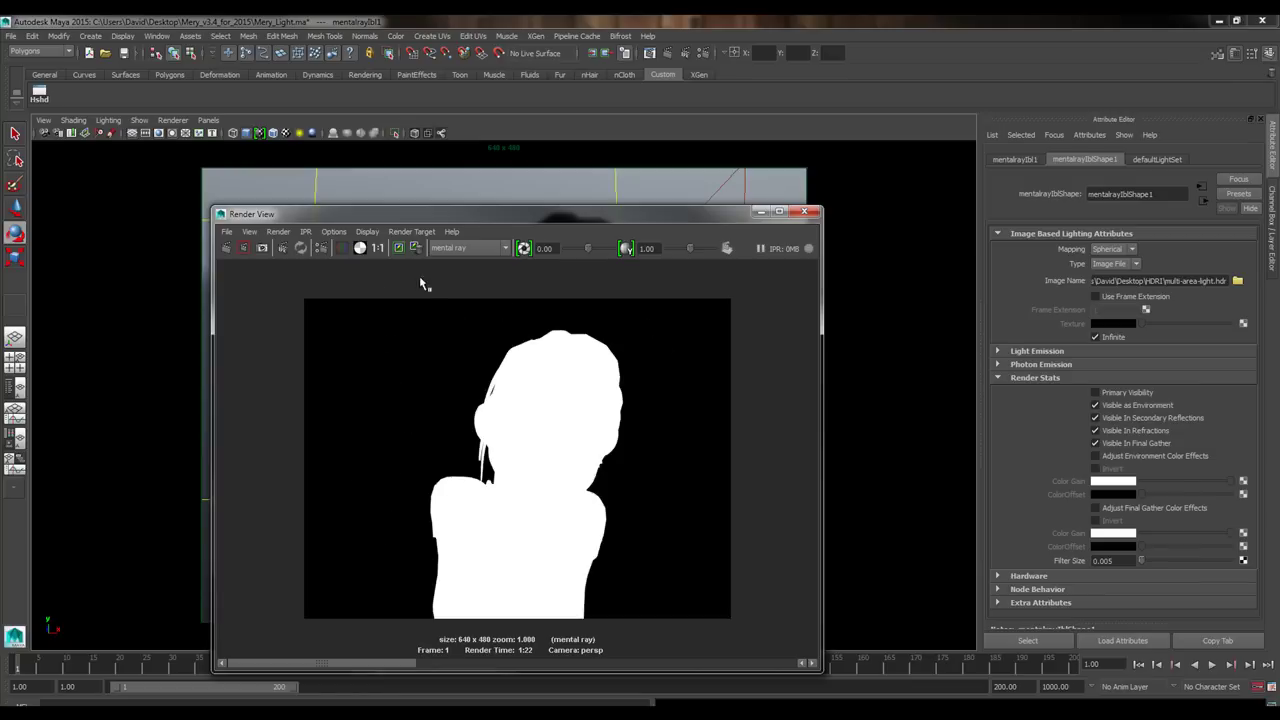
{"action": "left_click", "coordinate": [344, 248]}
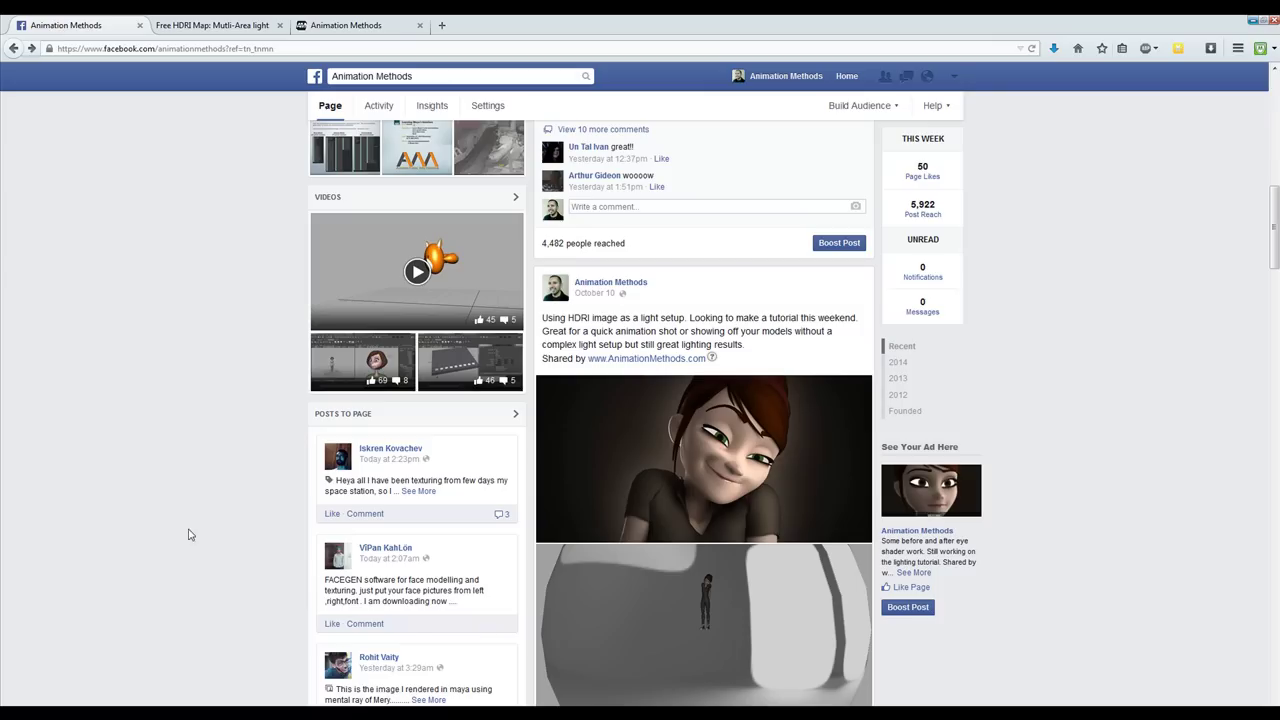
View the Animation Methods Facebook post about using an HDRI image as a light setup in the web browser.
{"action": "scroll", "coordinate": [271, 514], "scroll_direction": "down", "scroll_amount": 1}
{"action": "scroll", "coordinate": [275, 517], "scroll_direction": "up", "scroll_amount": 1}
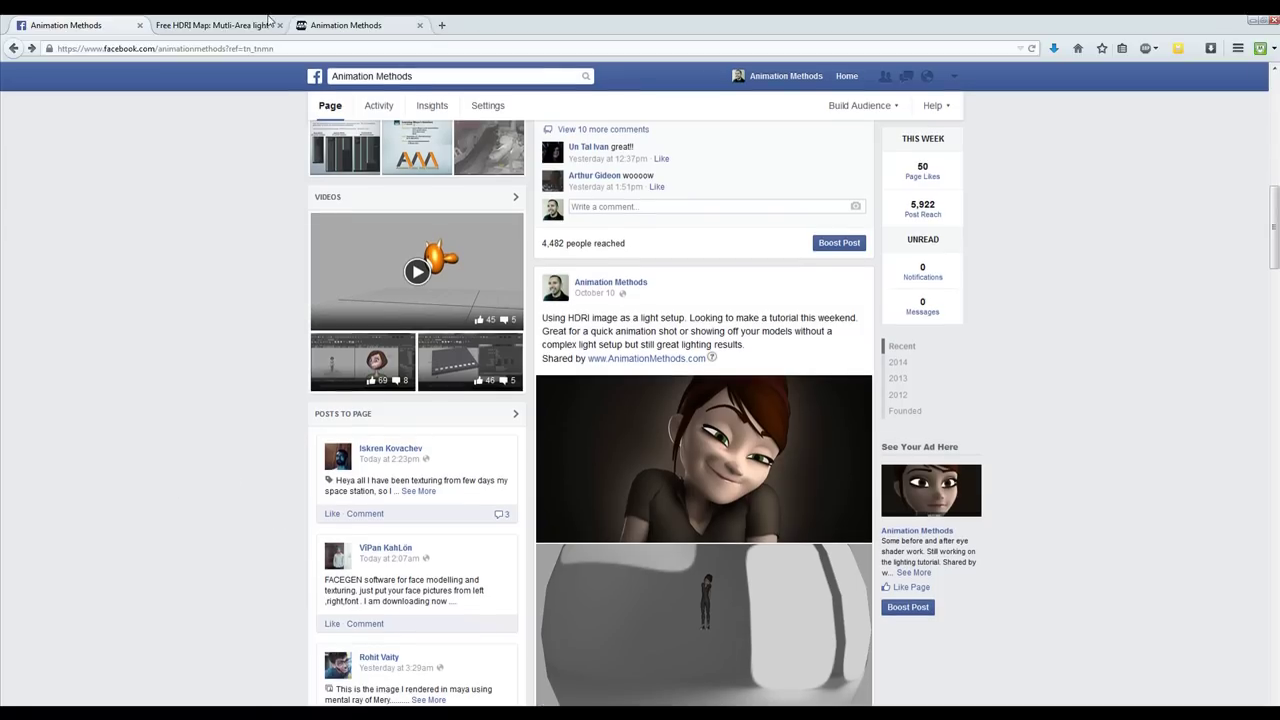